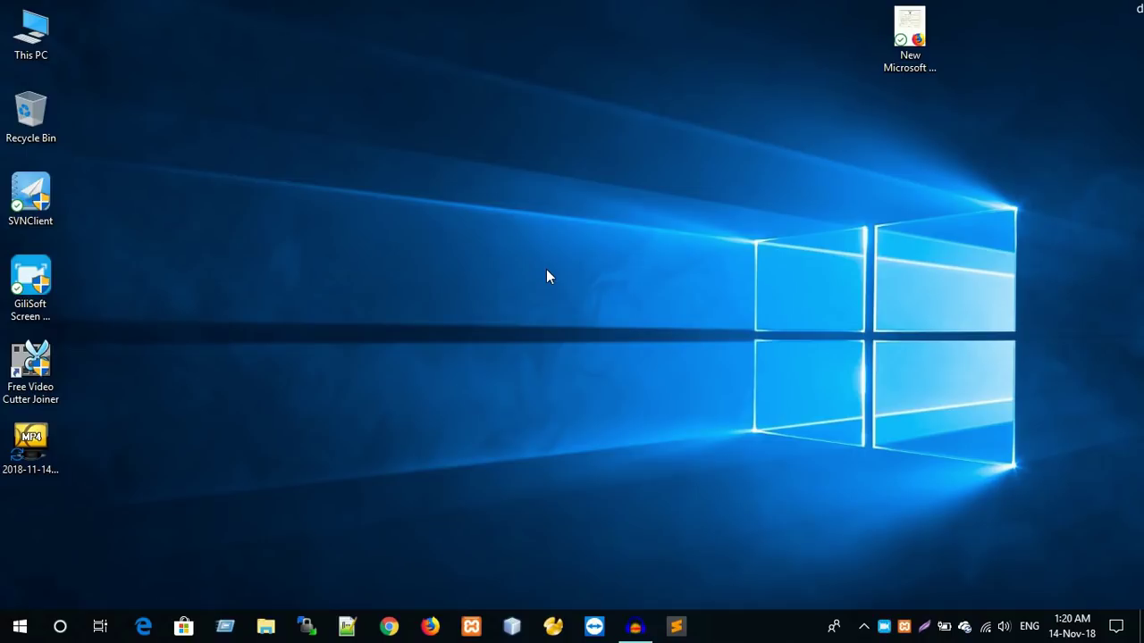
- Launch Firefox from the Windows taskbar
{"action": "left_click", "coordinate": [431, 628]}
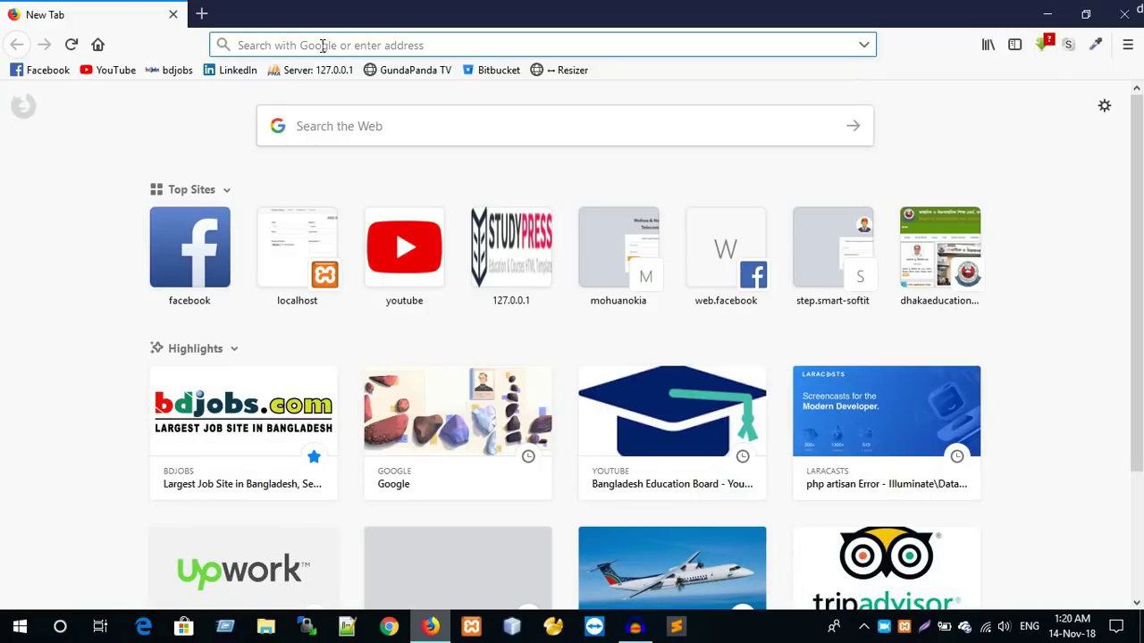
- Load dhakaeducationboard.gov.bd in the first tab, then bring up Google in a new tab
{"action": "type", "text": "dhakaeducationboard.gov.bd/"}
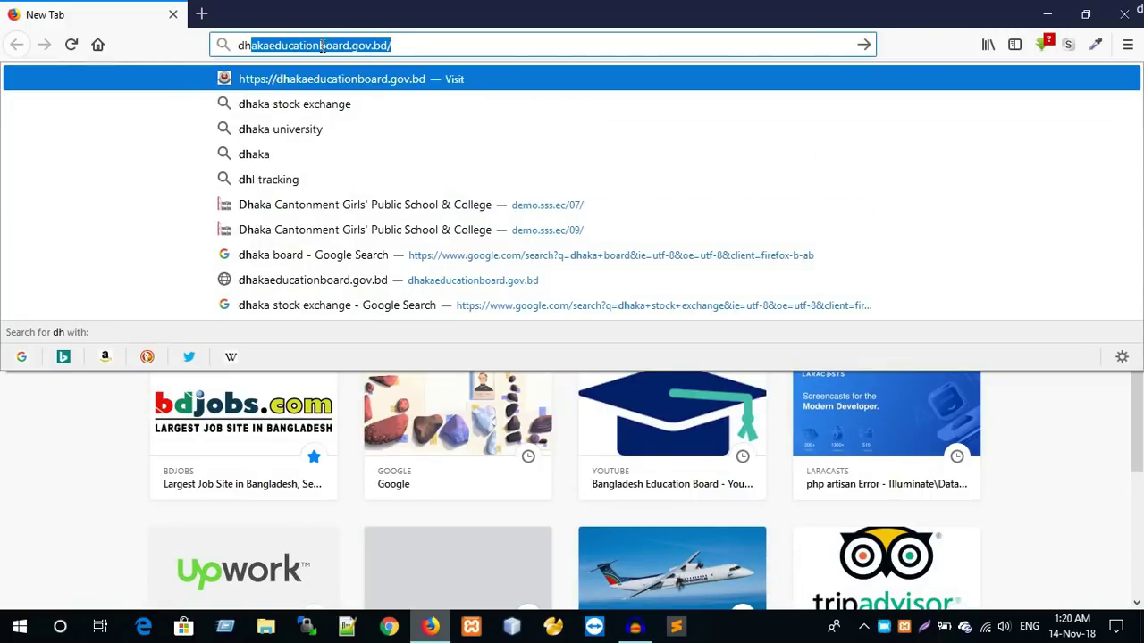
{"action": "key", "text": "Return"}
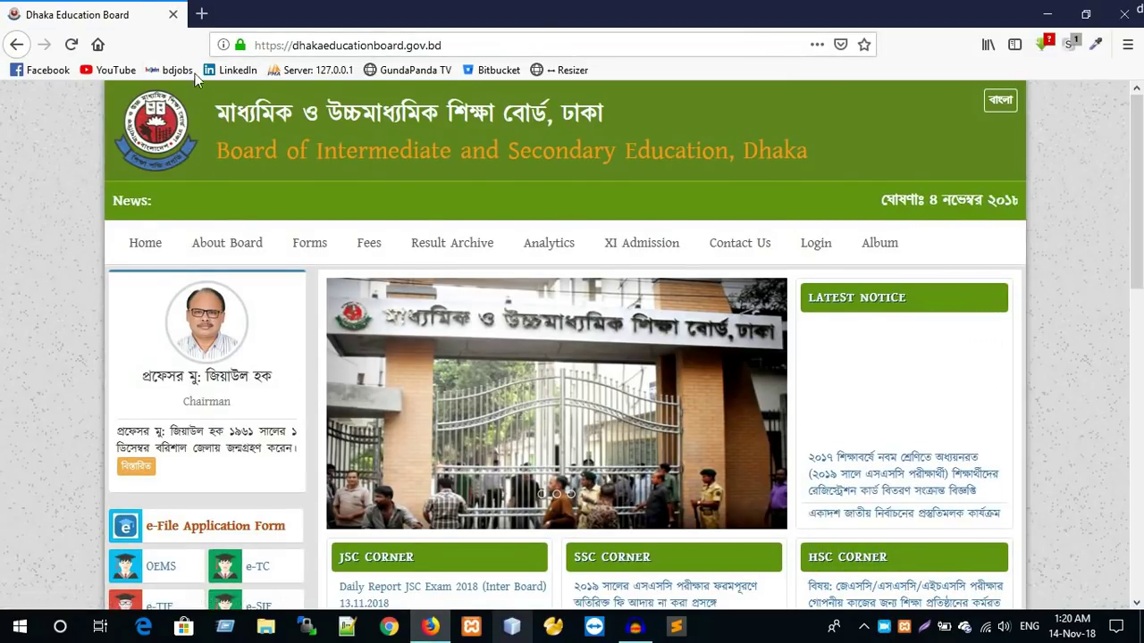
{"action": "left_click", "coordinate": [203, 15]}
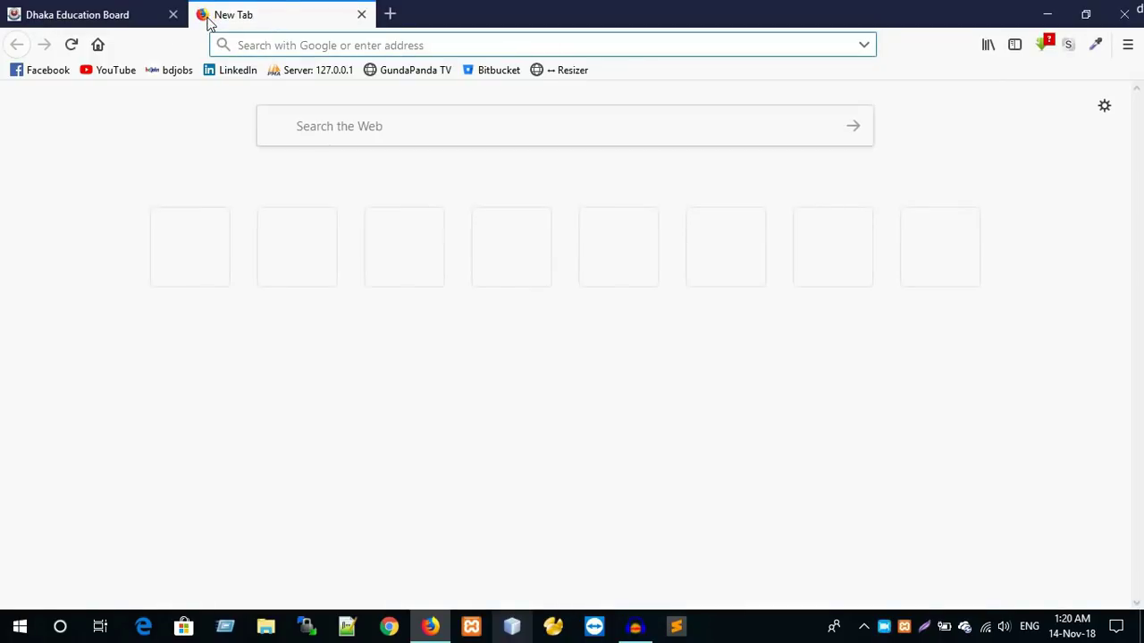
{"action": "type", "text": "google.com"}
{"action": "key", "text": "Return"}
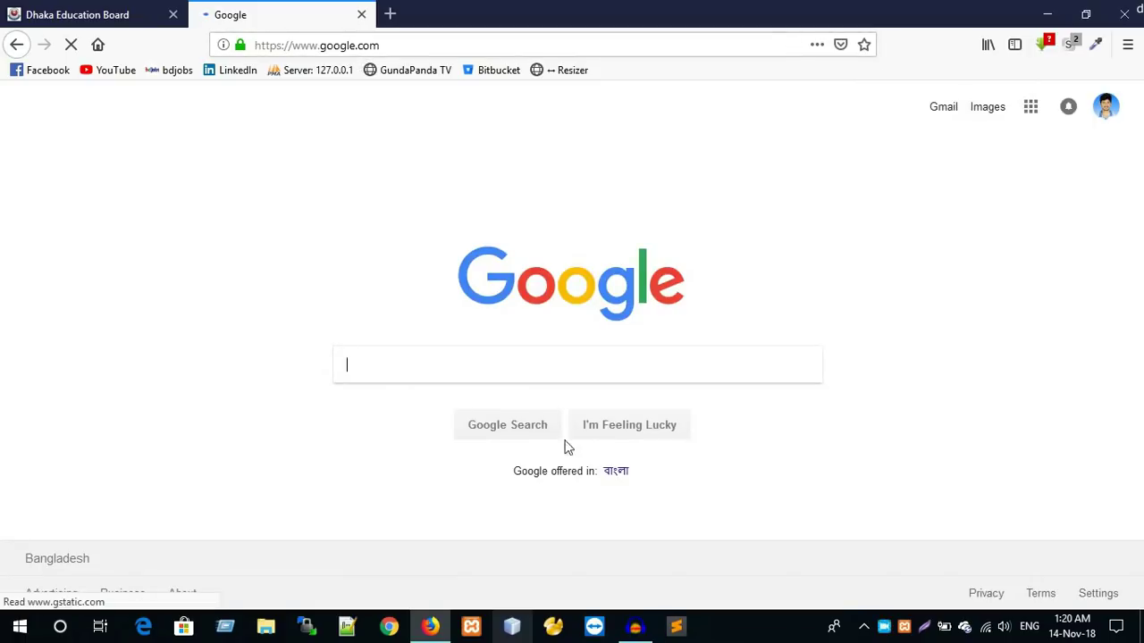
- Search Google for 'dhaka board' and follow the Dhaka Education Board result
{"action": "left_click", "coordinate": [488, 360]}
{"action": "type", "text": "dh"}
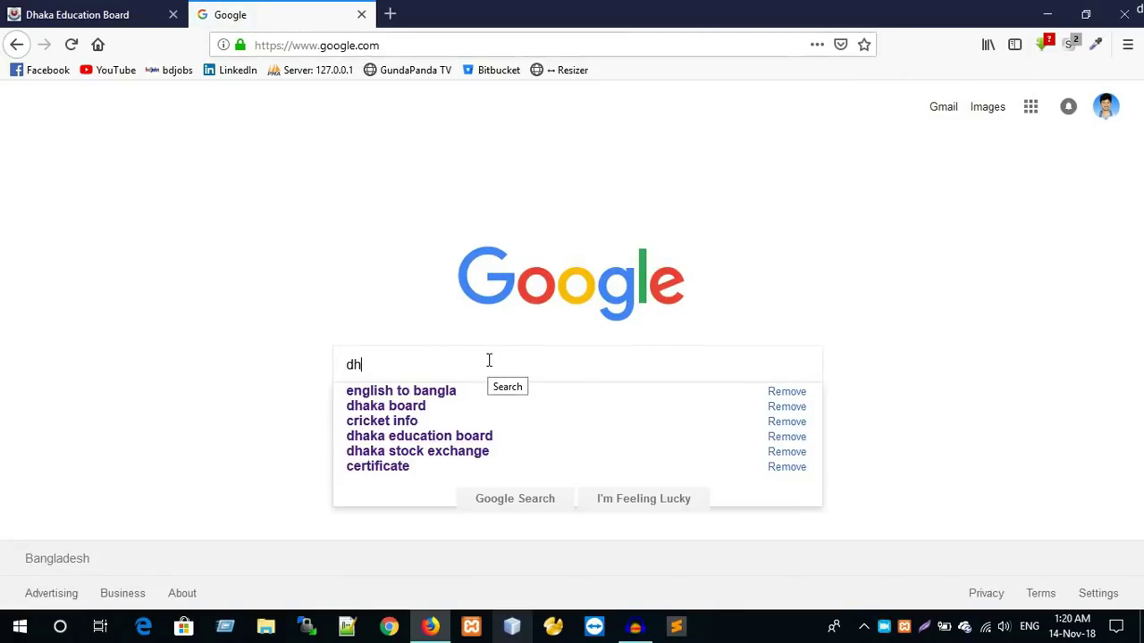
{"action": "key", "text": "Down"}
{"action": "key", "text": "Return"}
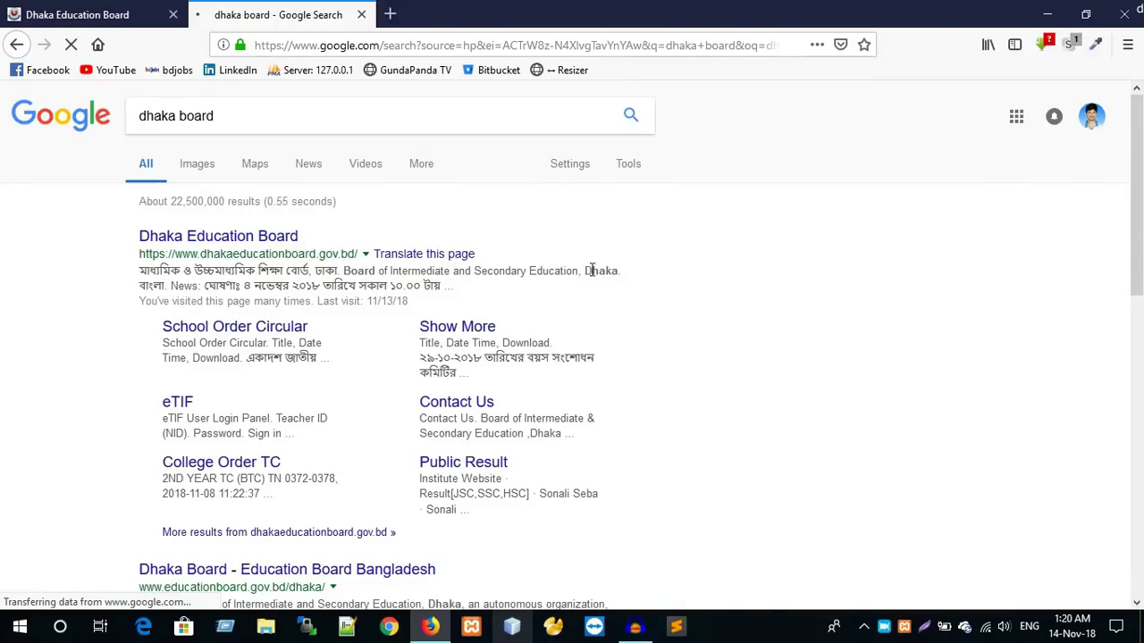
{"action": "left_click", "coordinate": [235, 244]}
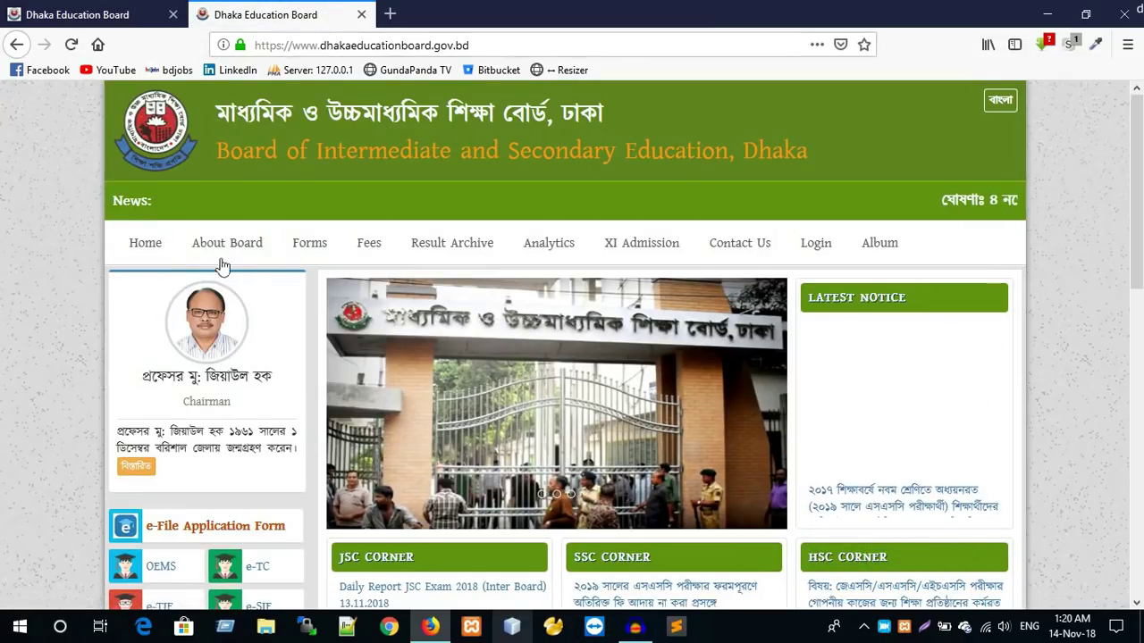
- Follow the e-File Application Form link in the home page's left sidebar
{"action": "mouse_move", "coordinate": [588, 295]}
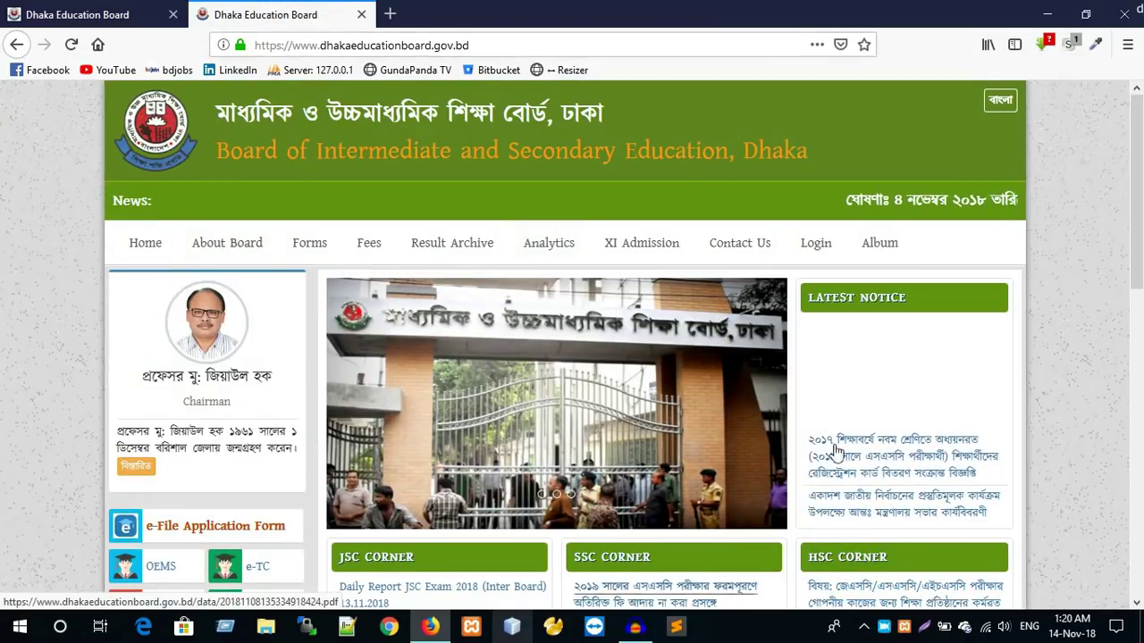
{"action": "scroll", "coordinate": [701, 420], "scroll_direction": "down", "scroll_amount": 3}
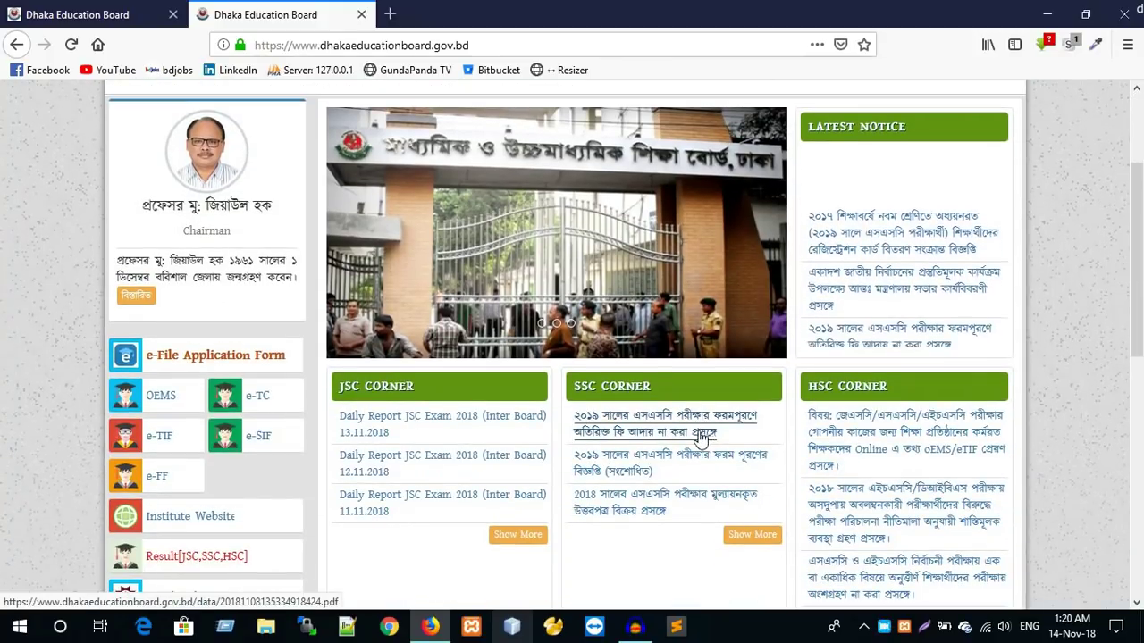
{"action": "scroll", "coordinate": [303, 475], "scroll_direction": "up", "scroll_amount": 2}
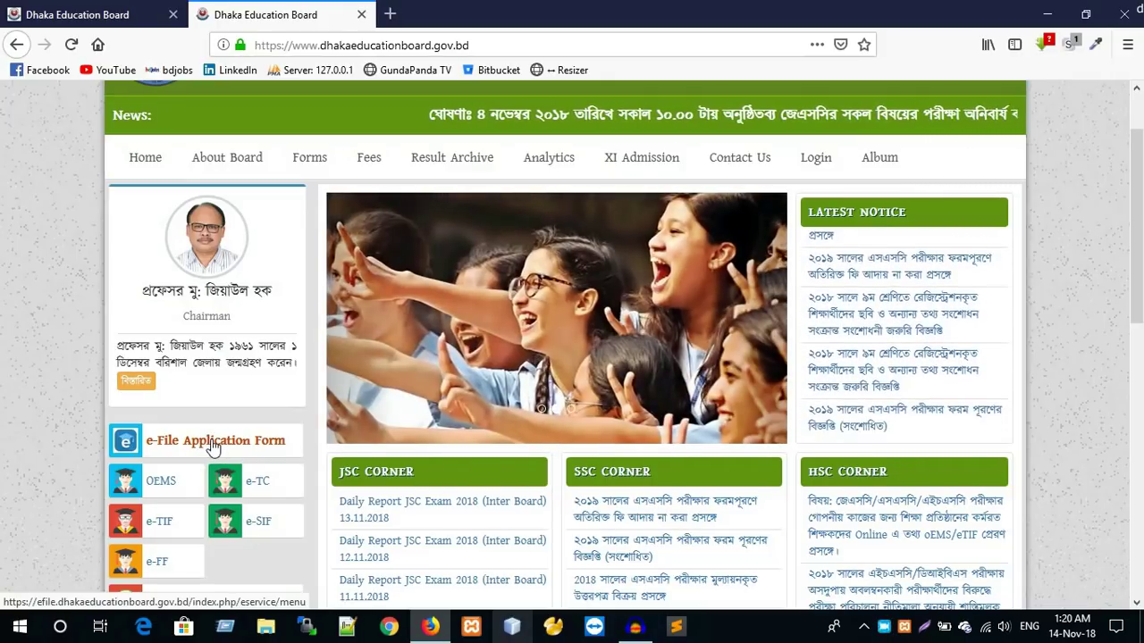
{"action": "left_click", "coordinate": [190, 442]}
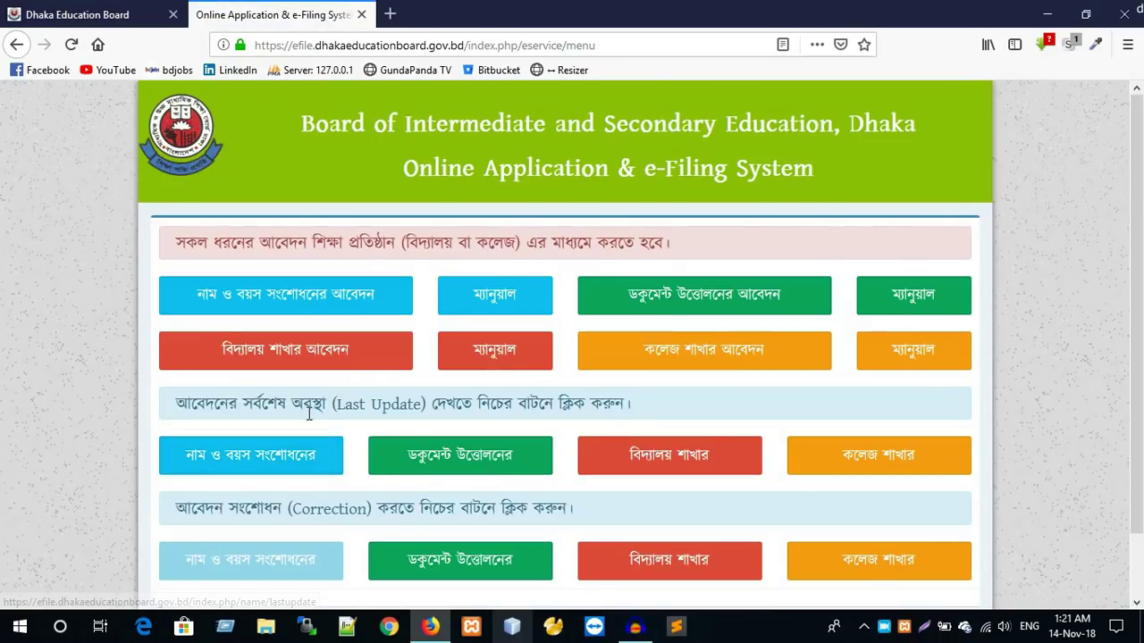
- Choose the name and age correction application from the e-Filing menu
{"action": "scroll", "coordinate": [409, 198], "scroll_direction": "down", "scroll_amount": 1}
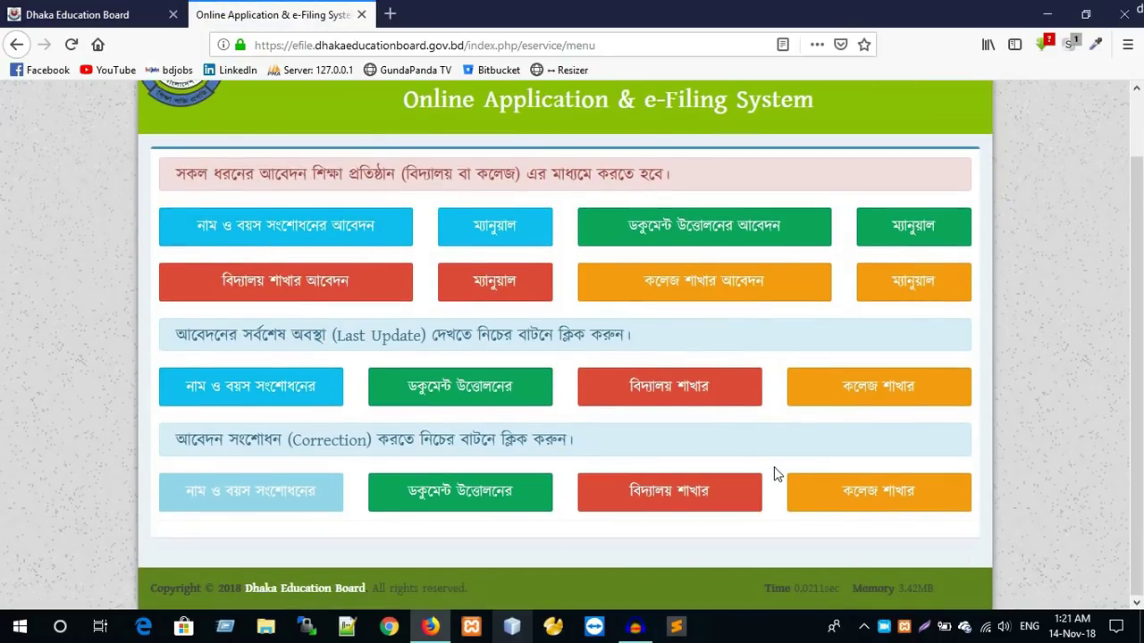
{"action": "scroll", "coordinate": [773, 475], "scroll_direction": "up", "scroll_amount": 1}
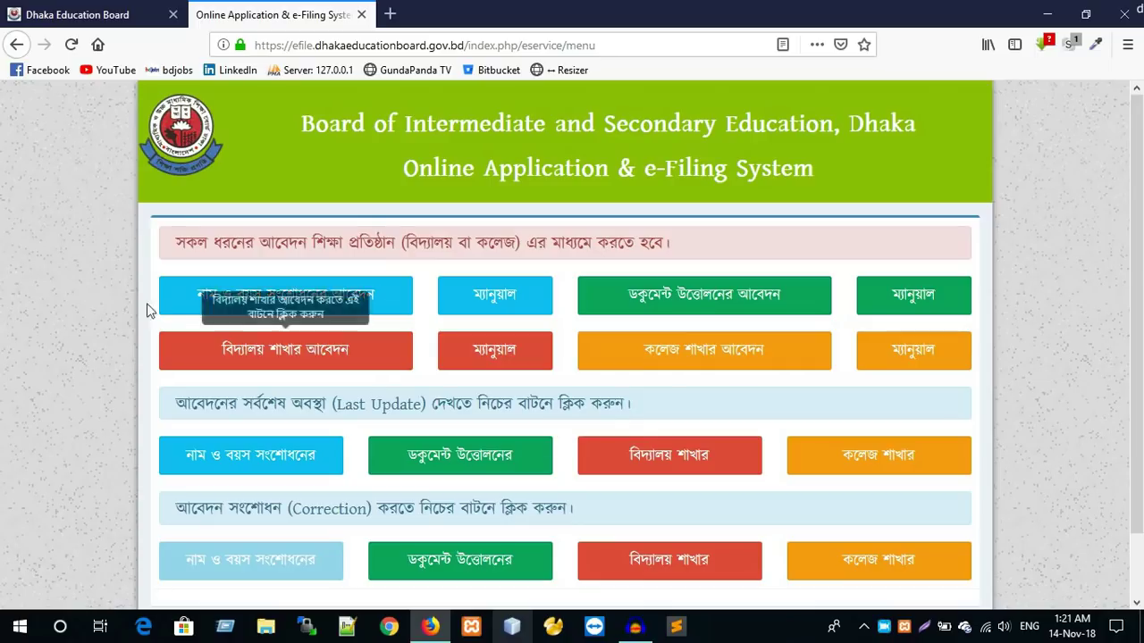
{"action": "left_click_drag", "start_coordinate": [156, 236], "coordinate": [695, 238]}
{"action": "left_click", "coordinate": [698, 242]}
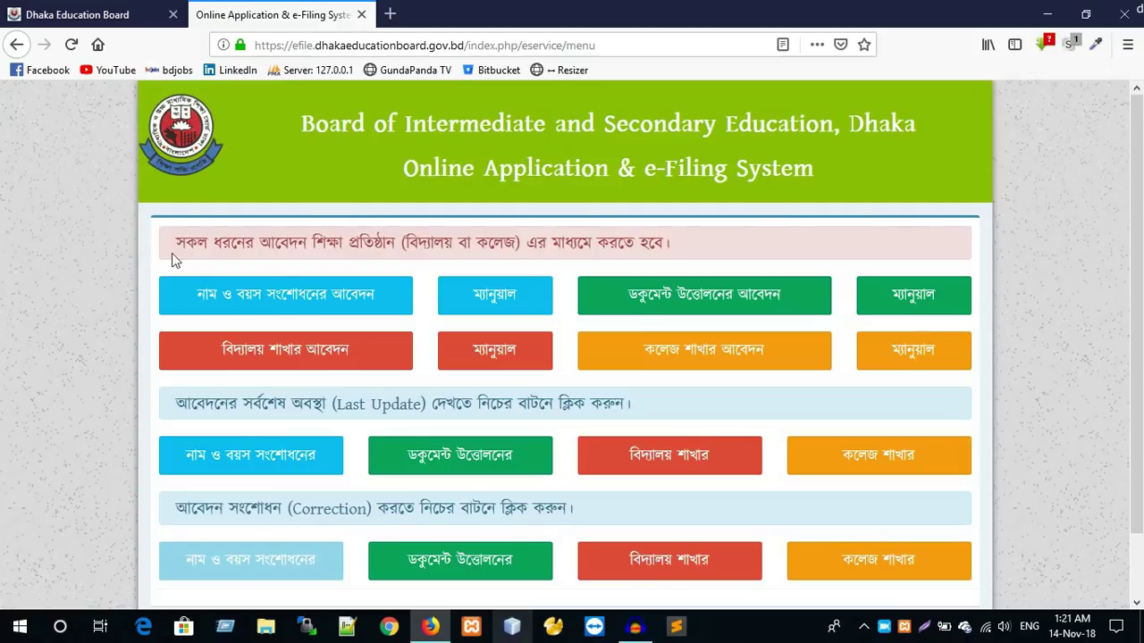
{"action": "left_click", "coordinate": [282, 301]}
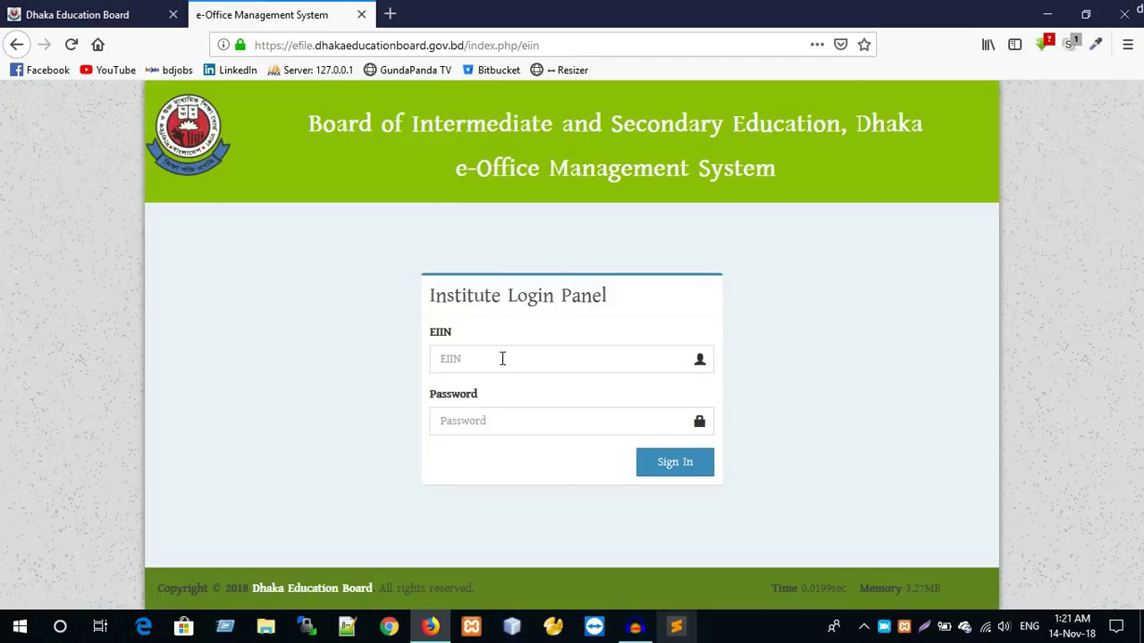
- Sign in to the Institute Login Panel with the browser's saved EIIN and password
{"action": "left_click", "coordinate": [498, 357]}
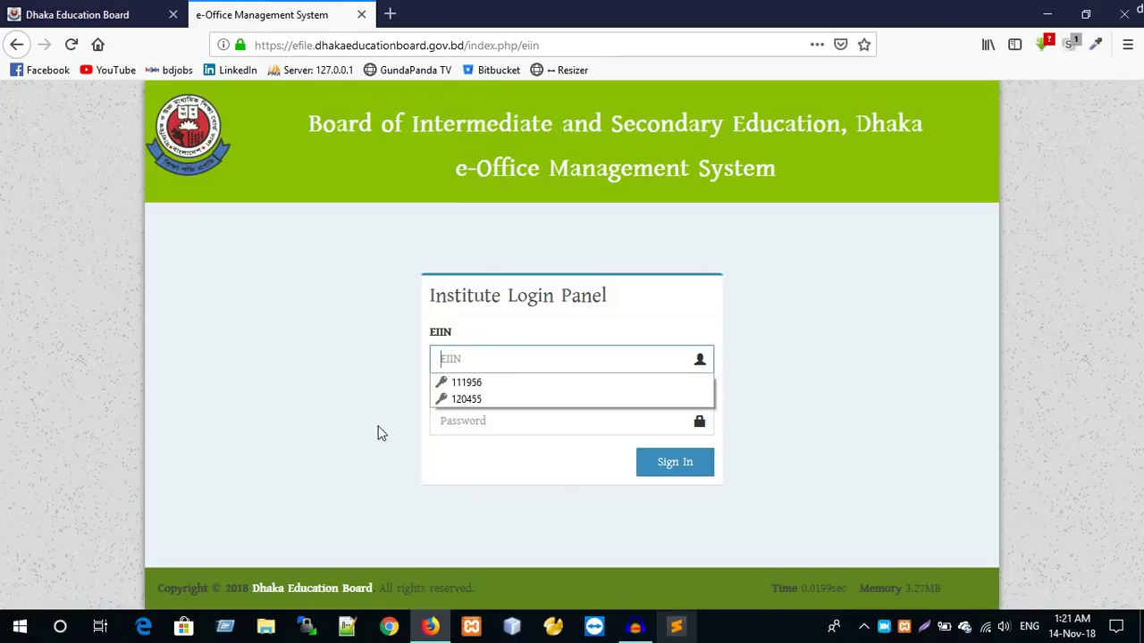
{"action": "left_click", "coordinate": [378, 426]}
{"action": "left_click", "coordinate": [460, 429]}
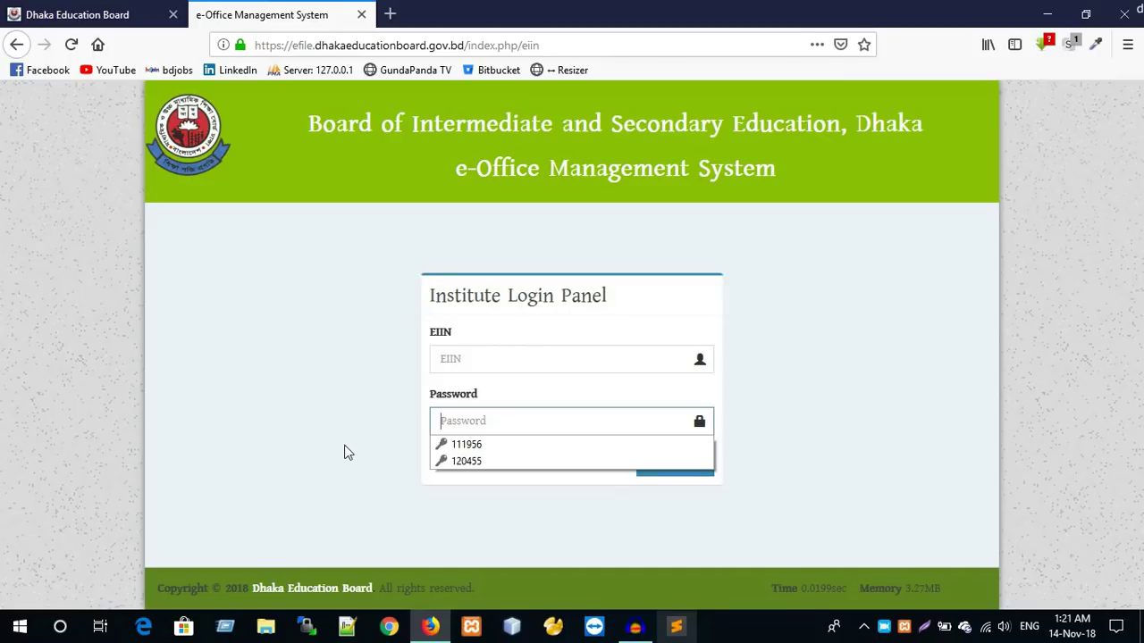
{"action": "left_click", "coordinate": [463, 366]}
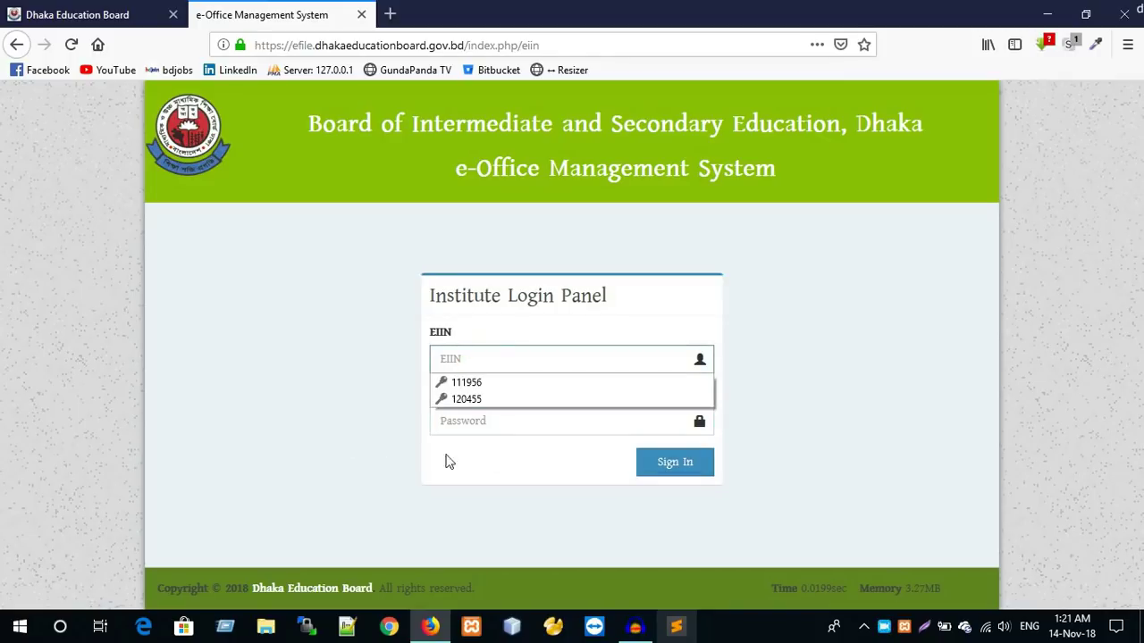
{"action": "left_click", "coordinate": [295, 479]}
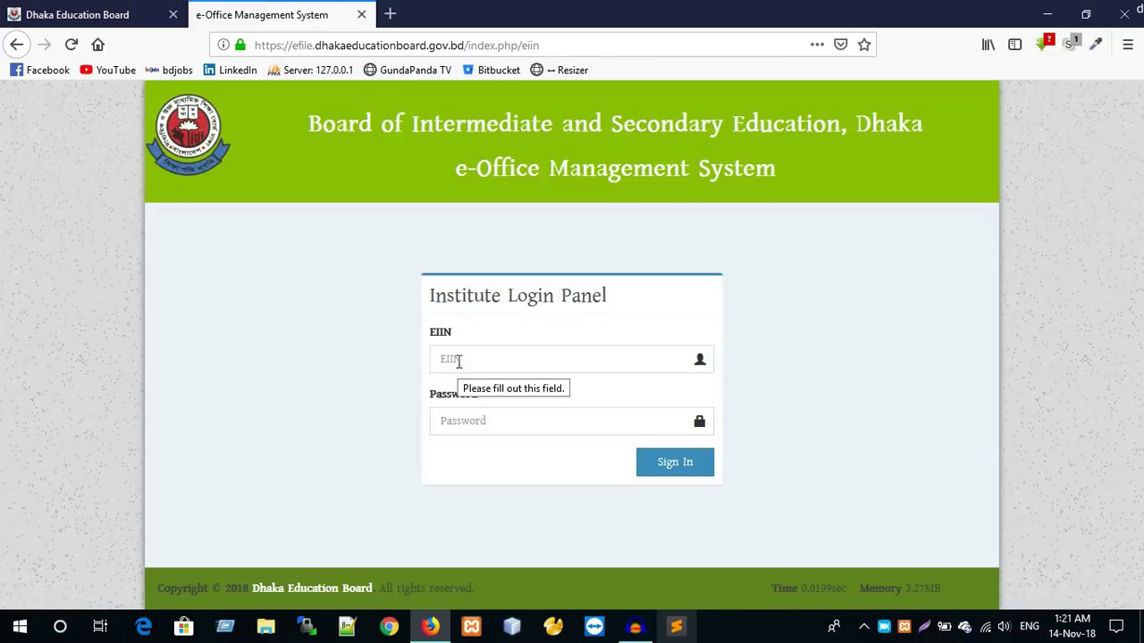
{"action": "left_click", "coordinate": [470, 360]}
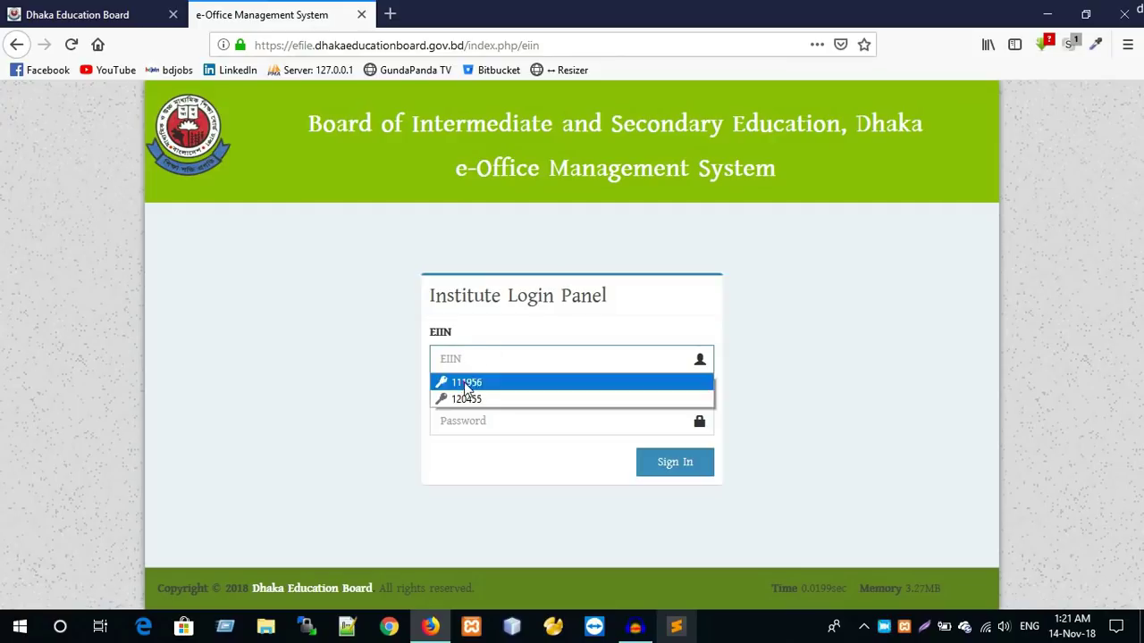
{"action": "left_click", "coordinate": [465, 384]}
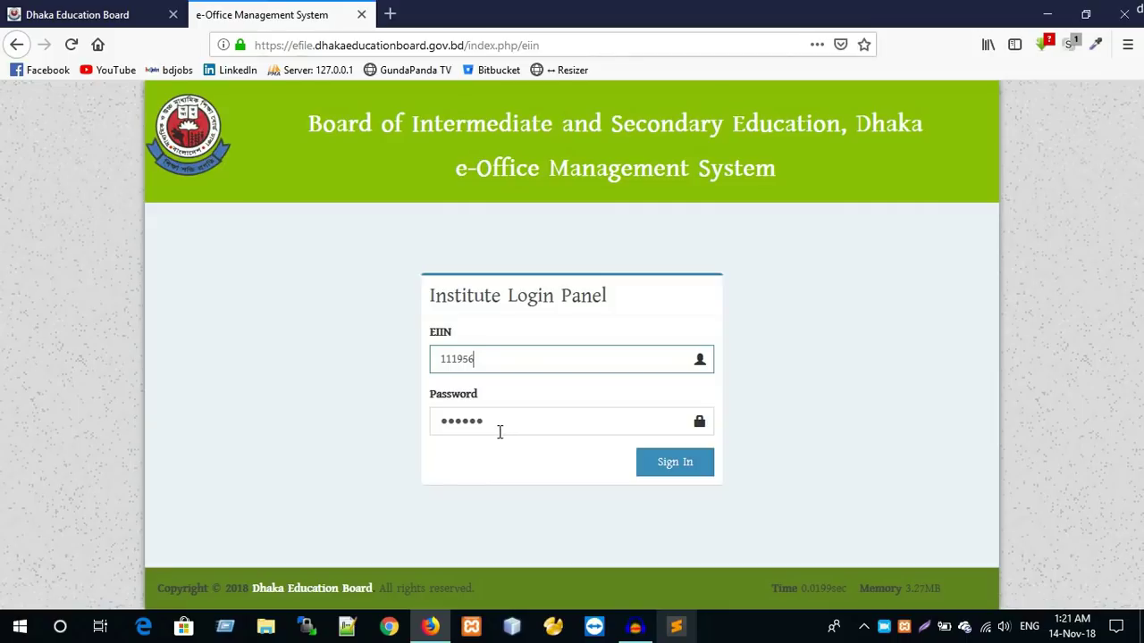
{"action": "left_click", "coordinate": [673, 471]}
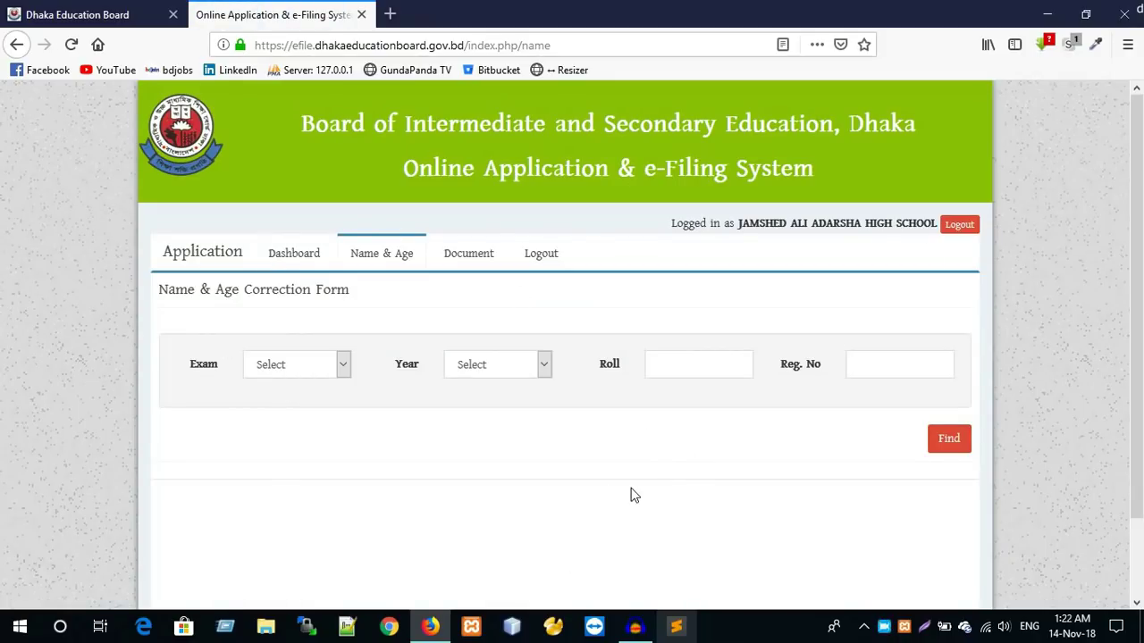
- Set the exam to JSC and the exam year to 2016
{"action": "scroll", "coordinate": [607, 465], "scroll_direction": "down", "scroll_amount": 2}
{"action": "scroll", "coordinate": [500, 353], "scroll_direction": "up", "scroll_amount": 2}
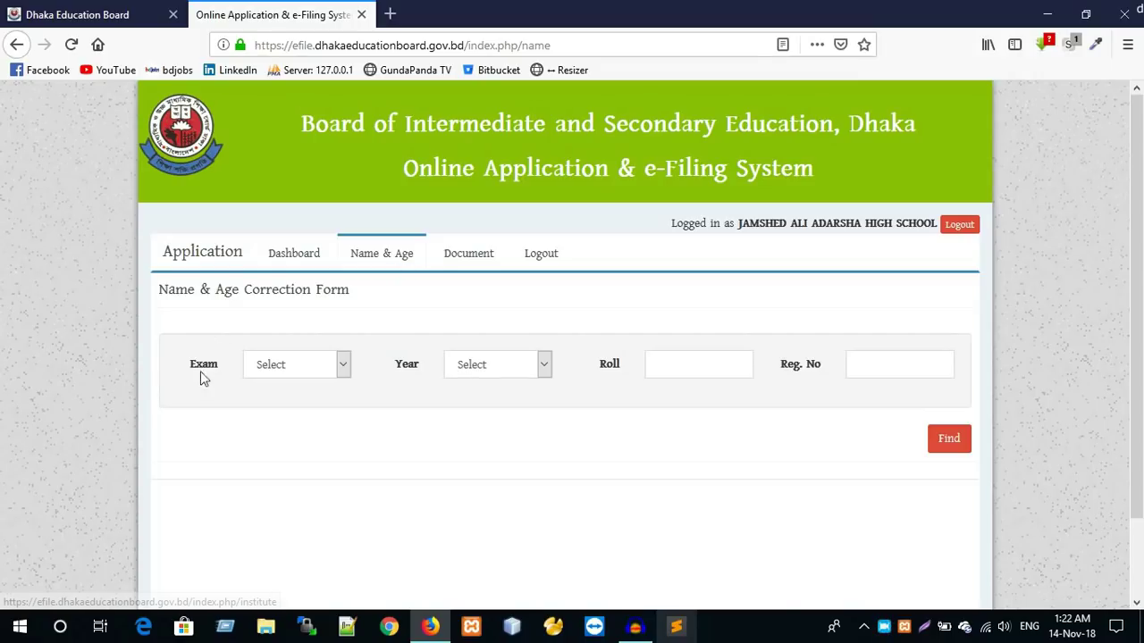
{"action": "left_click", "coordinate": [288, 366]}
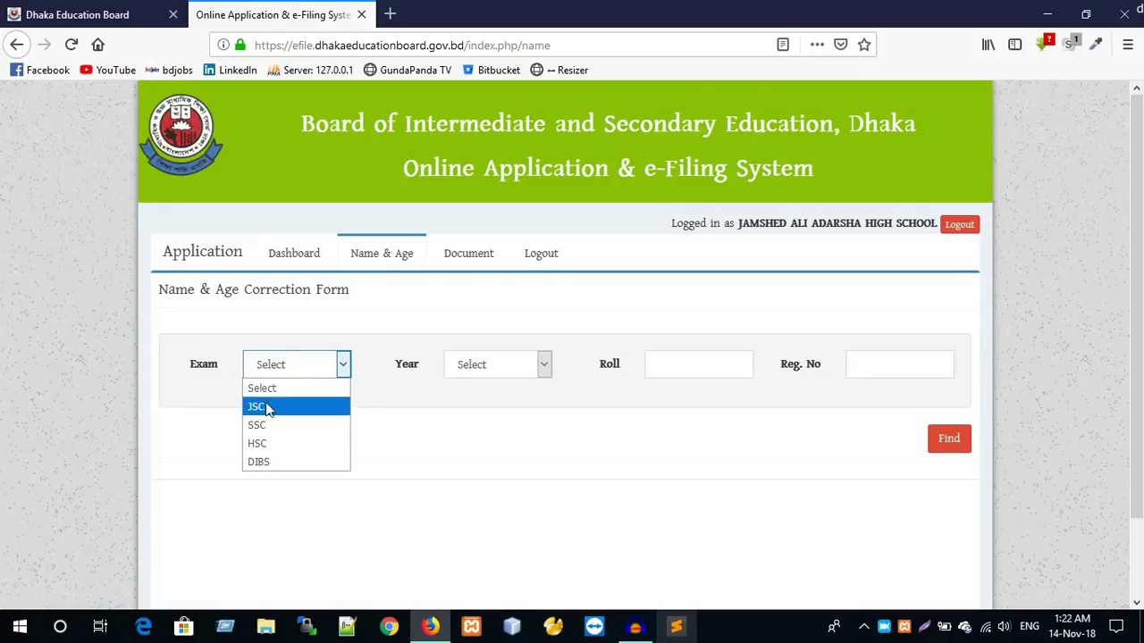
{"action": "left_click", "coordinate": [273, 409]}
{"action": "left_click", "coordinate": [291, 367]}
{"action": "left_click", "coordinate": [273, 425]}
{"action": "left_click", "coordinate": [292, 367]}
{"action": "left_click", "coordinate": [271, 442]}
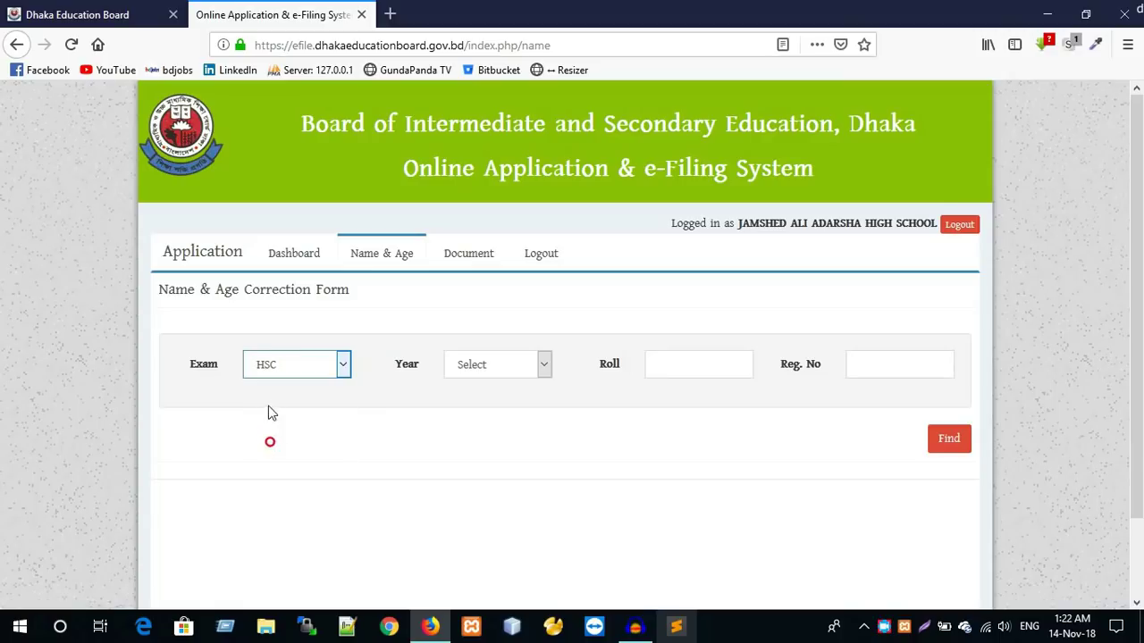
{"action": "left_click", "coordinate": [302, 371]}
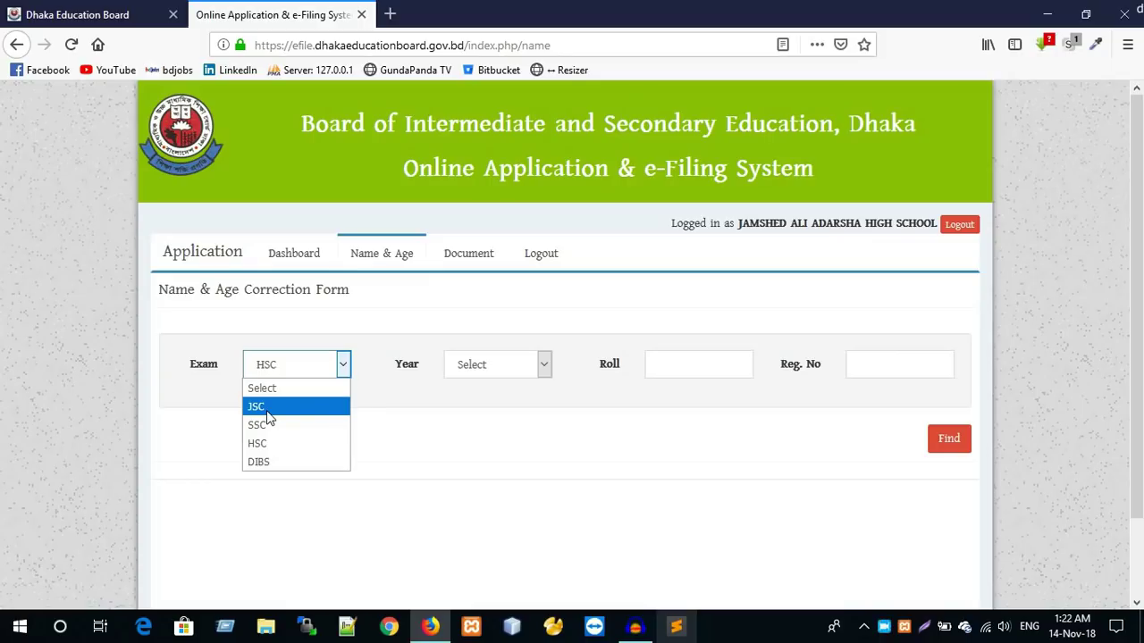
{"action": "left_click", "coordinate": [267, 409]}
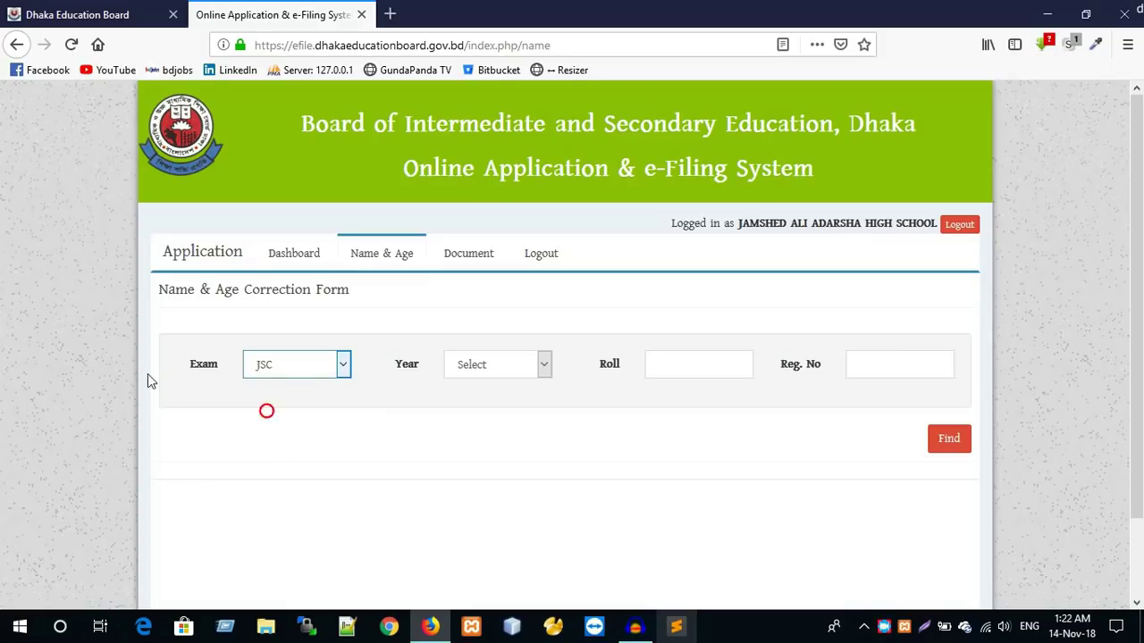
{"action": "left_click", "coordinate": [285, 363]}
{"action": "left_click", "coordinate": [265, 409]}
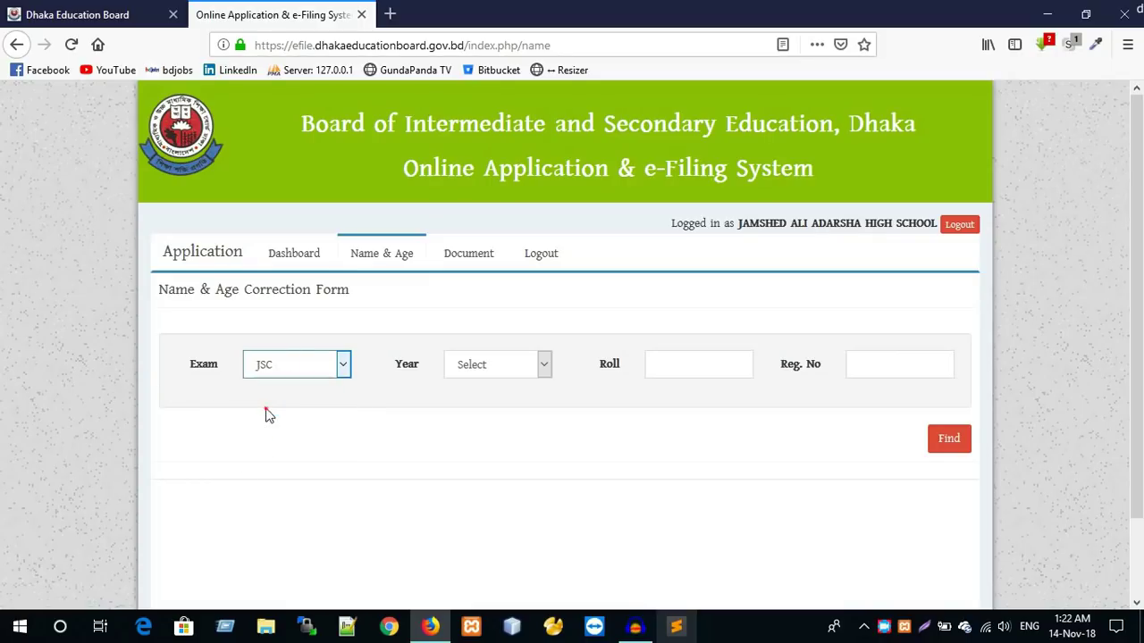
{"action": "left_click", "coordinate": [472, 367]}
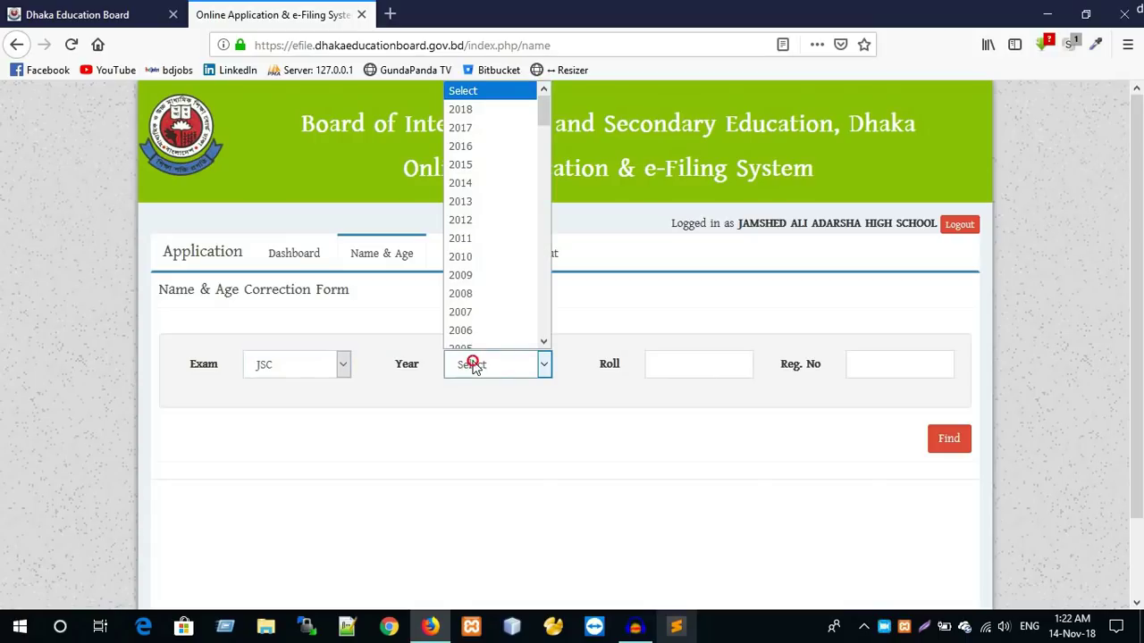
{"action": "left_click", "coordinate": [476, 138]}
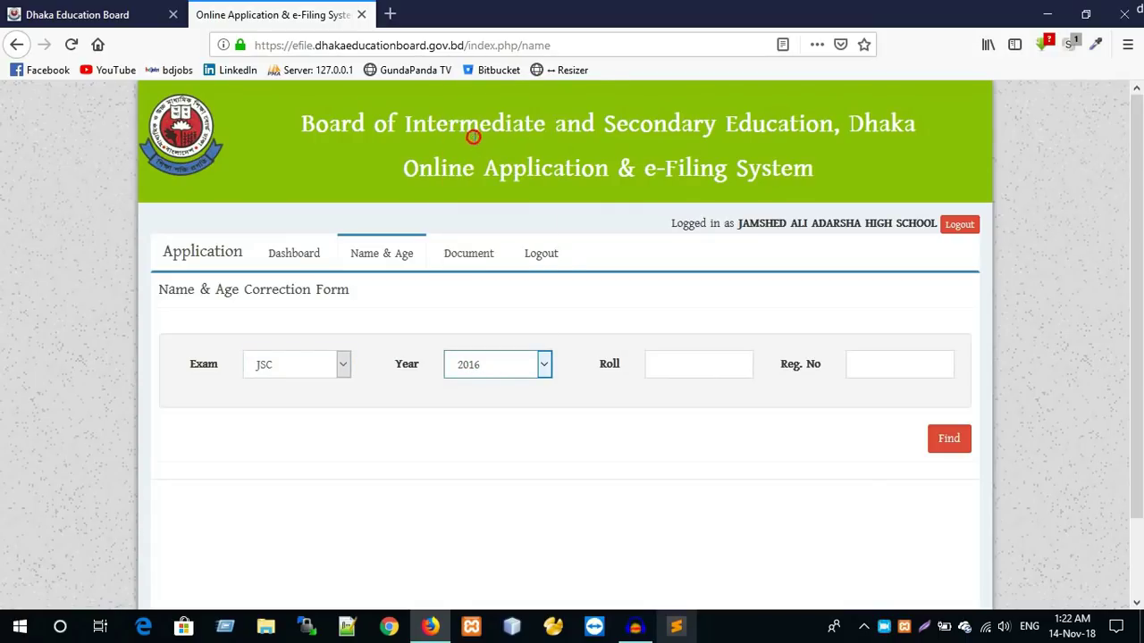
- Fill in the student's saved roll and registration numbers and run Find
{"action": "left_click", "coordinate": [664, 366]}
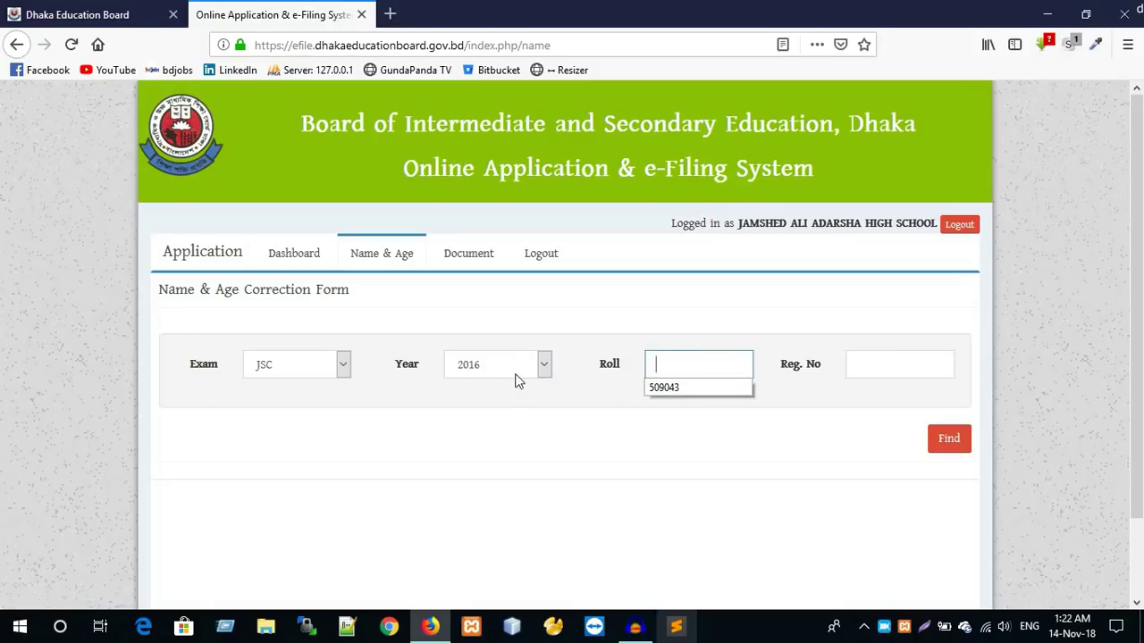
{"action": "left_click", "coordinate": [659, 387]}
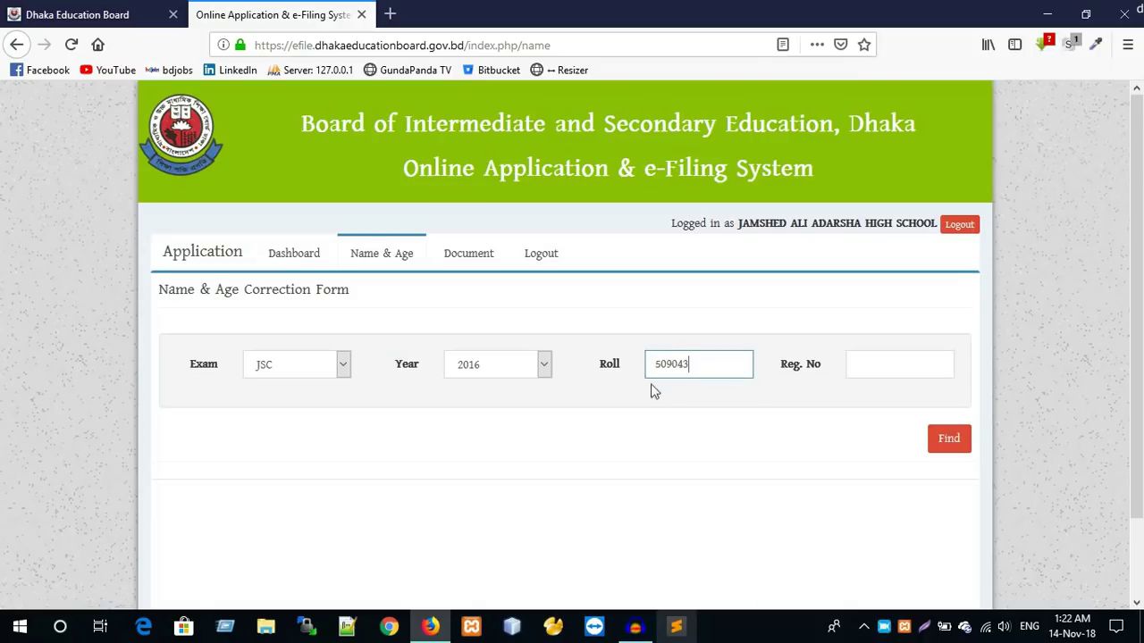
{"action": "left_click", "coordinate": [867, 358]}
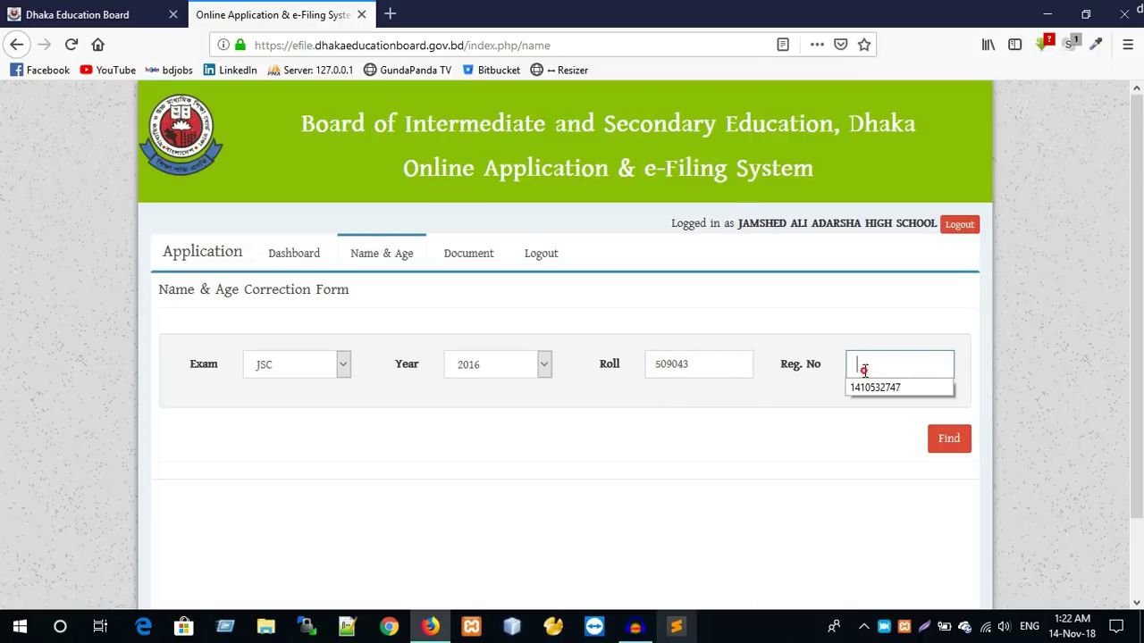
{"action": "left_click", "coordinate": [859, 388]}
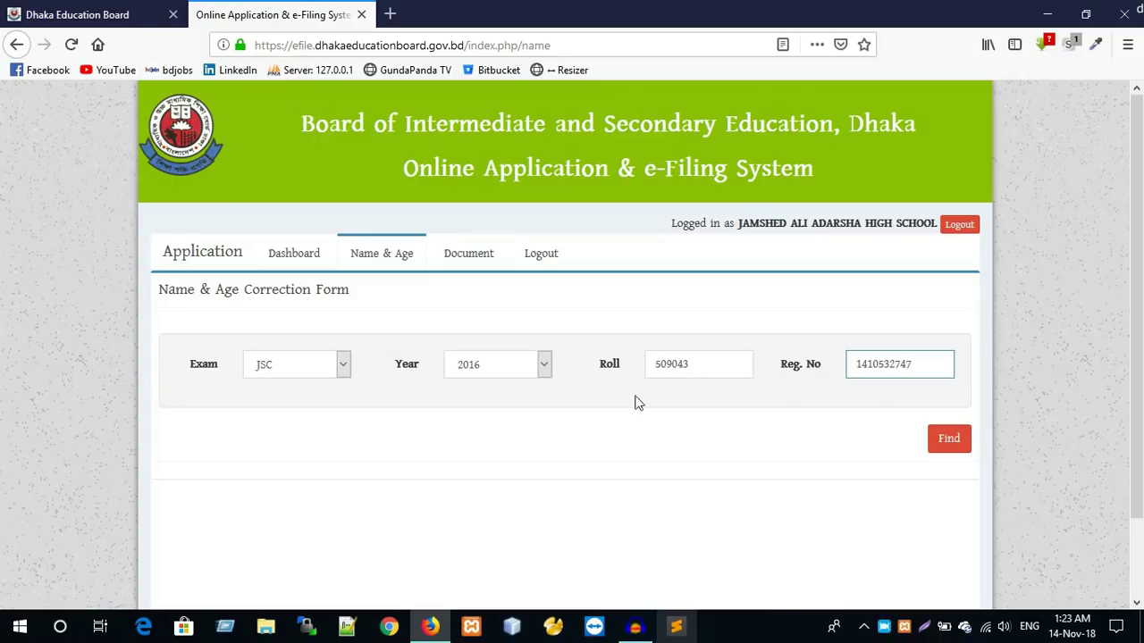
{"action": "left_click", "coordinate": [949, 438]}
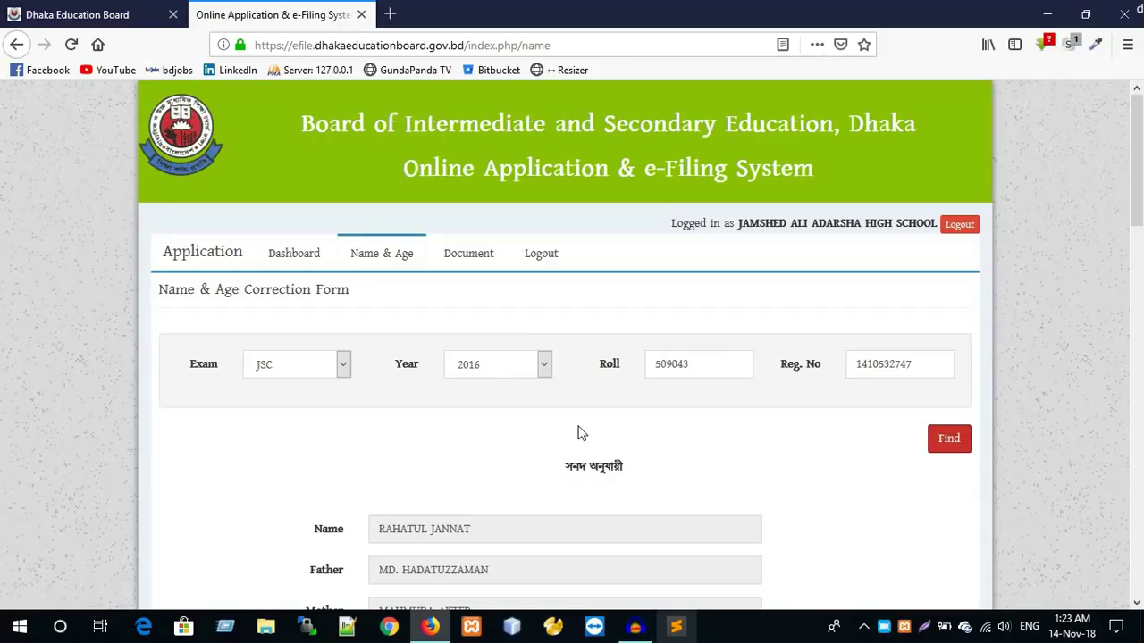
- Scroll to the certificate details and place the cursor in the empty requested Name field
{"action": "scroll", "coordinate": [550, 455], "scroll_direction": "down", "scroll_amount": 3}
{"action": "scroll", "coordinate": [551, 455], "scroll_direction": "down", "scroll_amount": 1}
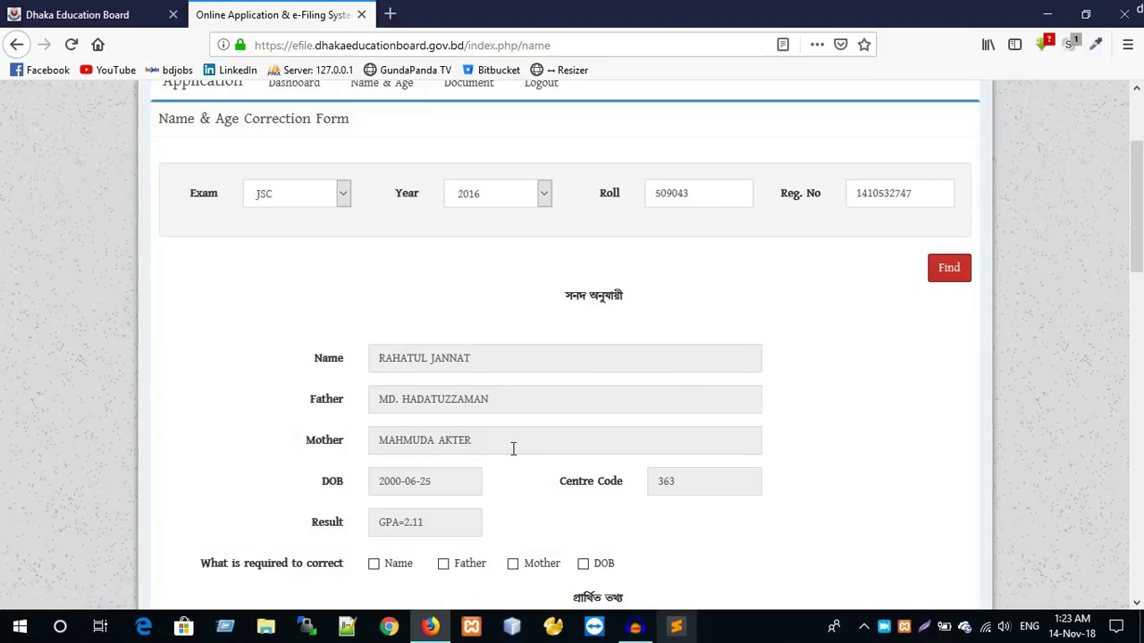
{"action": "scroll", "coordinate": [518, 439], "scroll_direction": "down", "scroll_amount": 4}
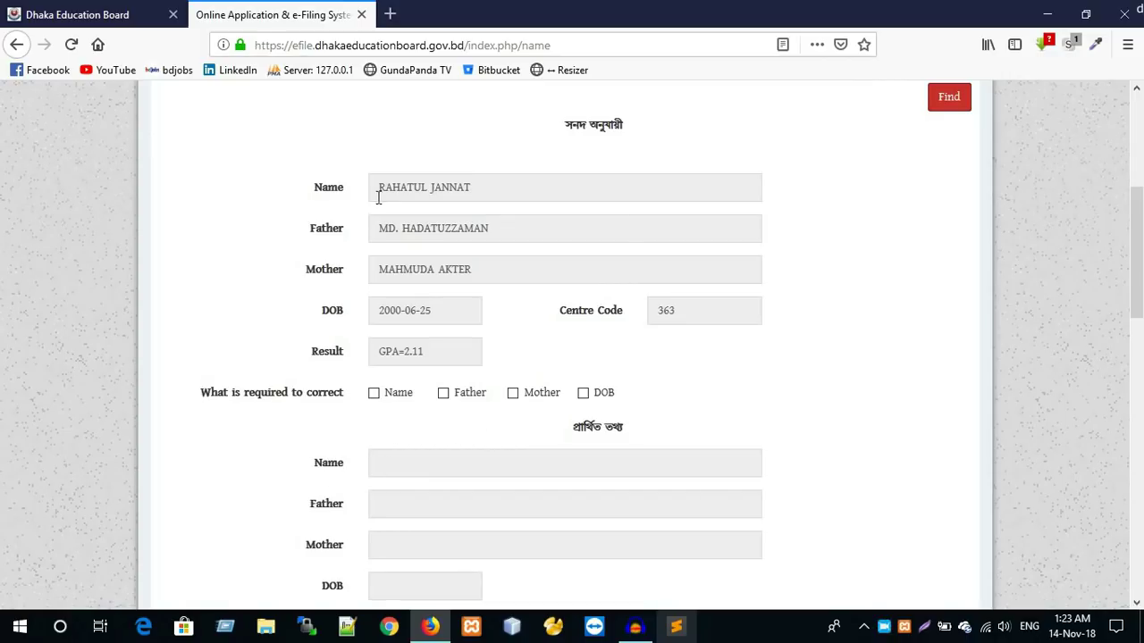
{"action": "left_click", "coordinate": [391, 463]}
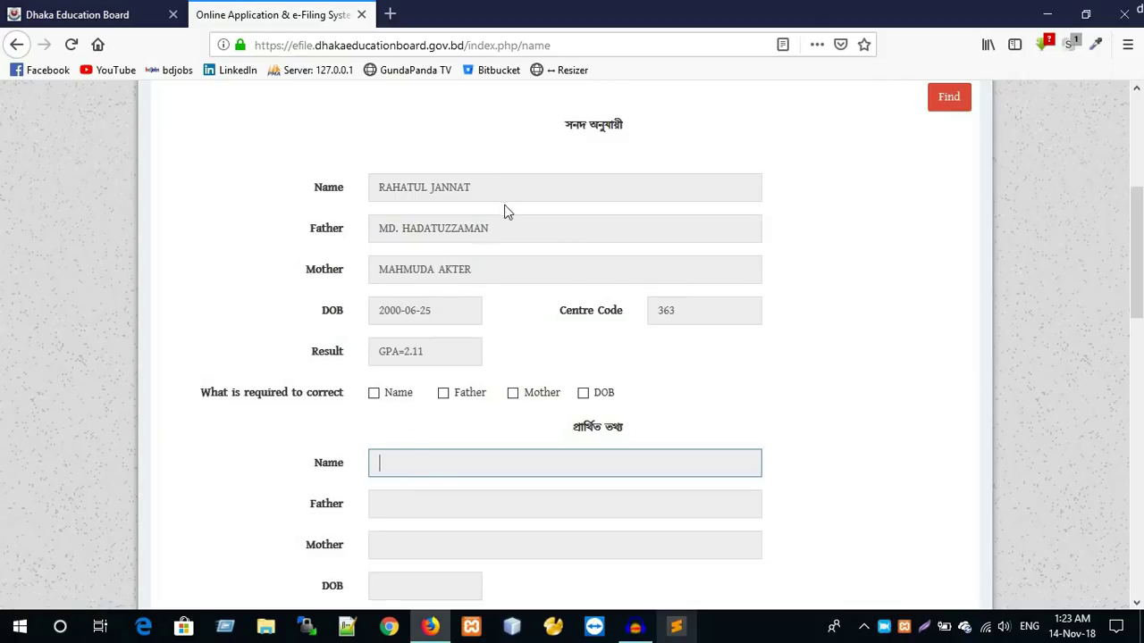
{"action": "triple_click", "coordinate": [487, 188]}
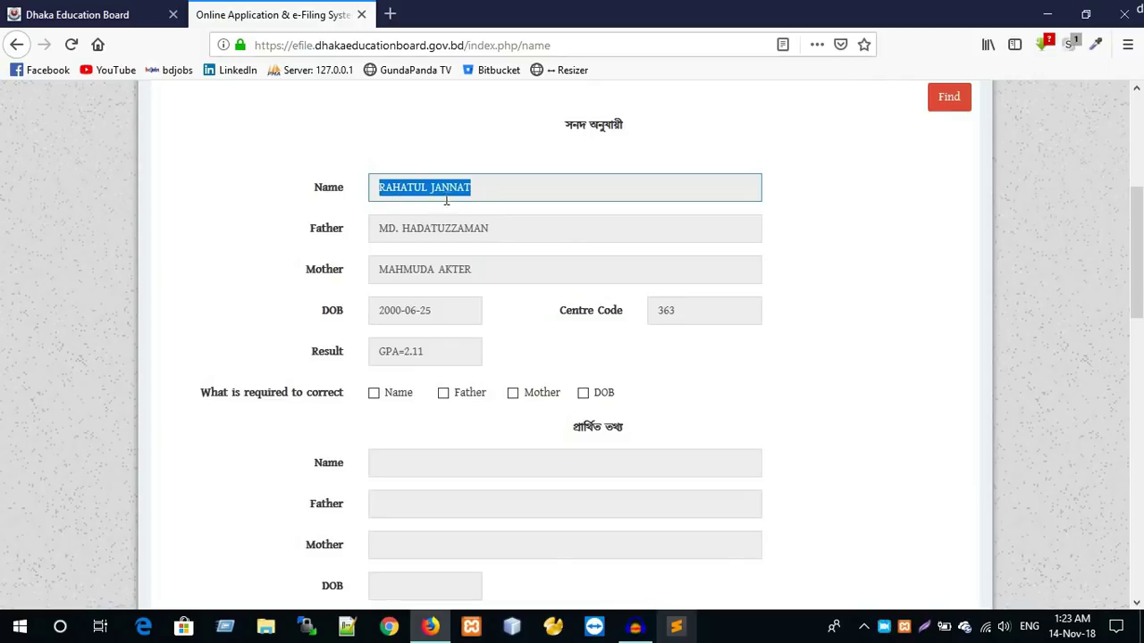
{"action": "left_click", "coordinate": [406, 461]}
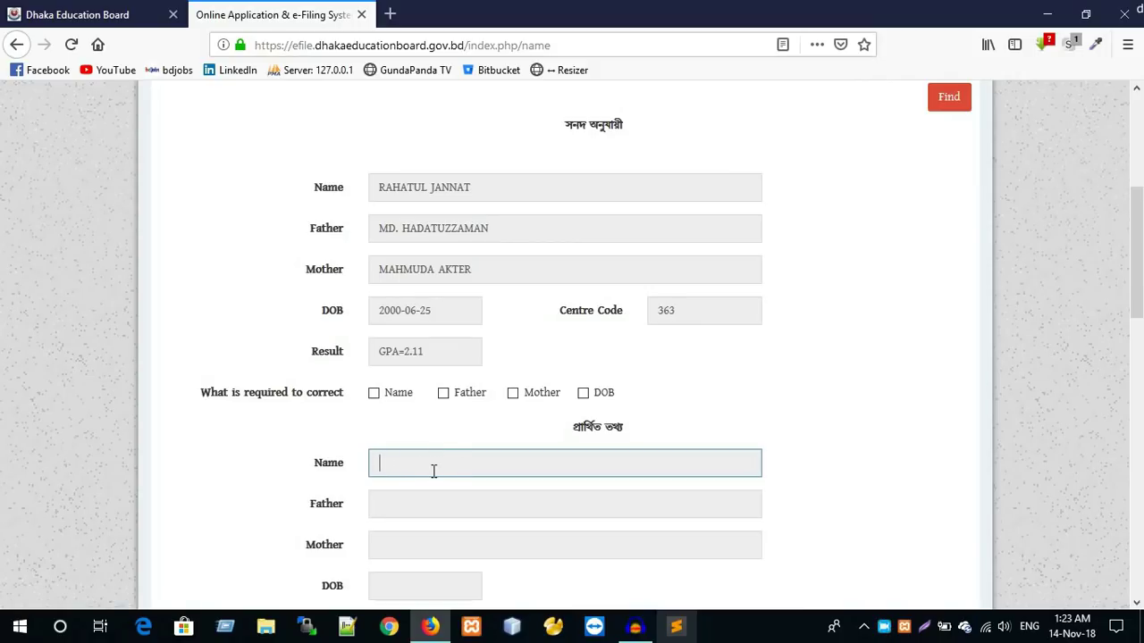
- Tick Name for correction and enter the student's name prefixed with 'MD.' as the new name
{"action": "left_click", "coordinate": [374, 398]}
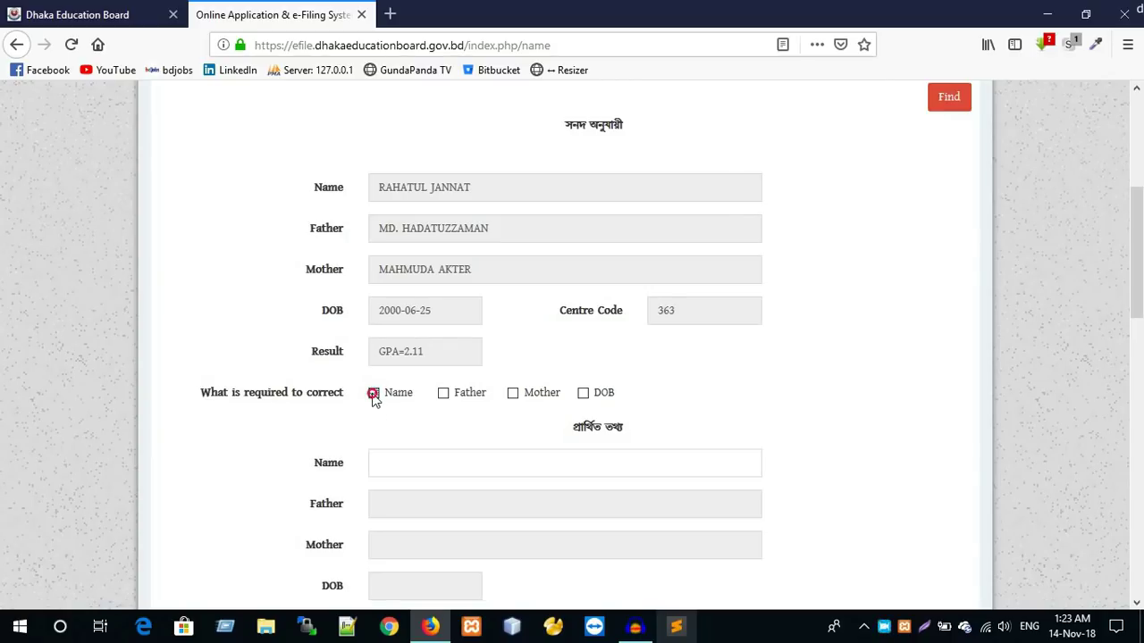
{"action": "left_click", "coordinate": [373, 400]}
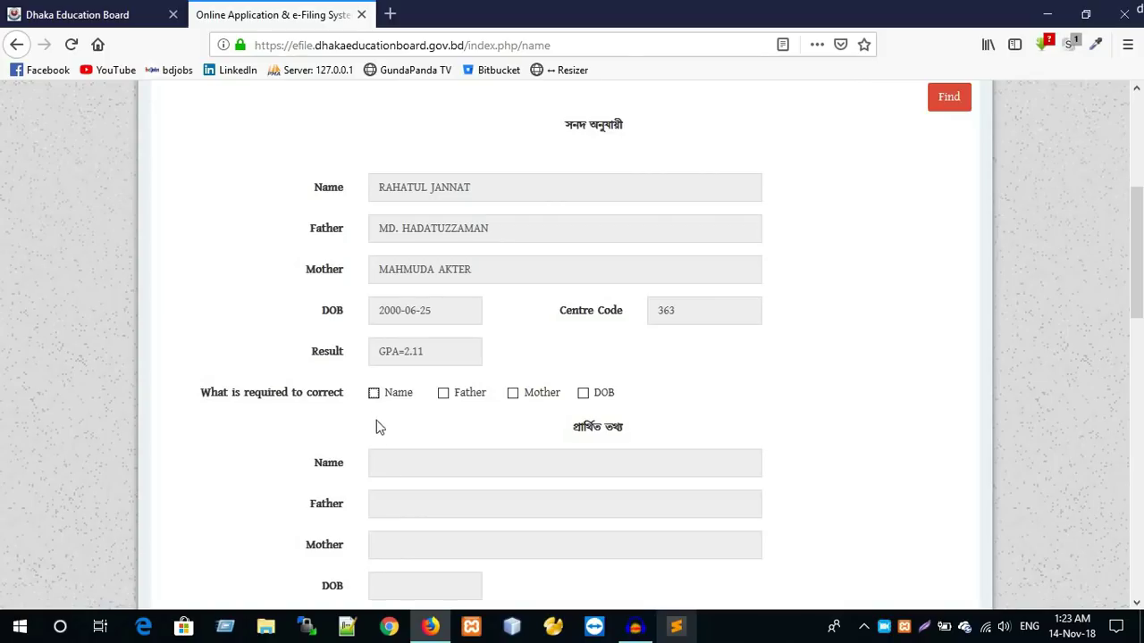
{"action": "left_click", "coordinate": [375, 398]}
{"action": "left_click", "coordinate": [384, 465]}
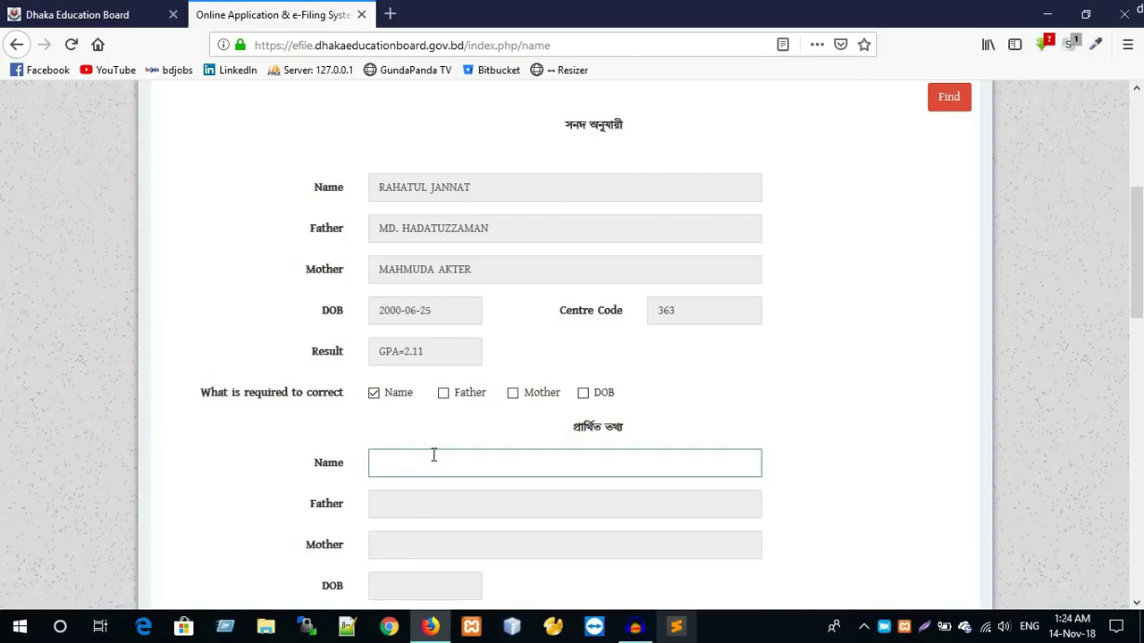
{"action": "type", "text": "MD"}
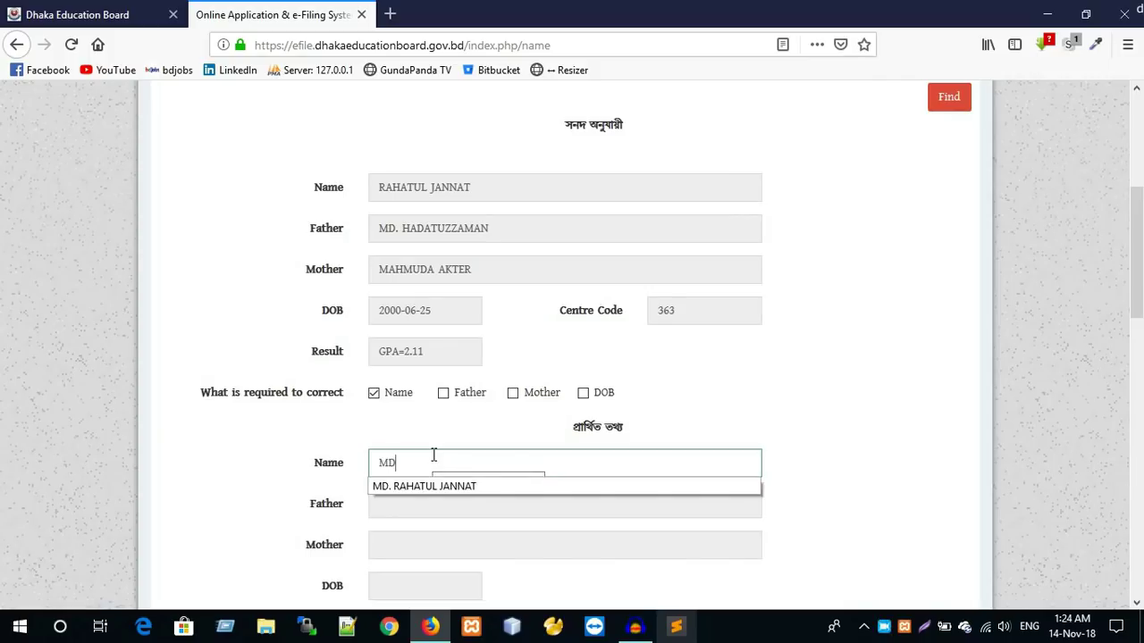
{"action": "key", "text": "Down"}
{"action": "key", "text": "Return"}
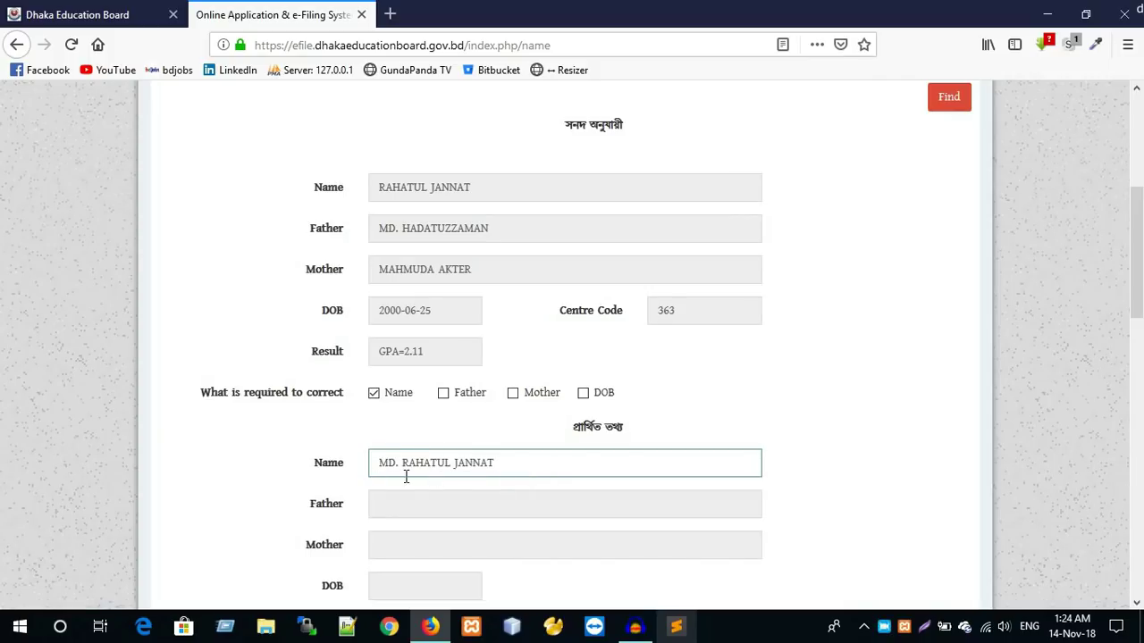
{"action": "double_click", "coordinate": [400, 463]}
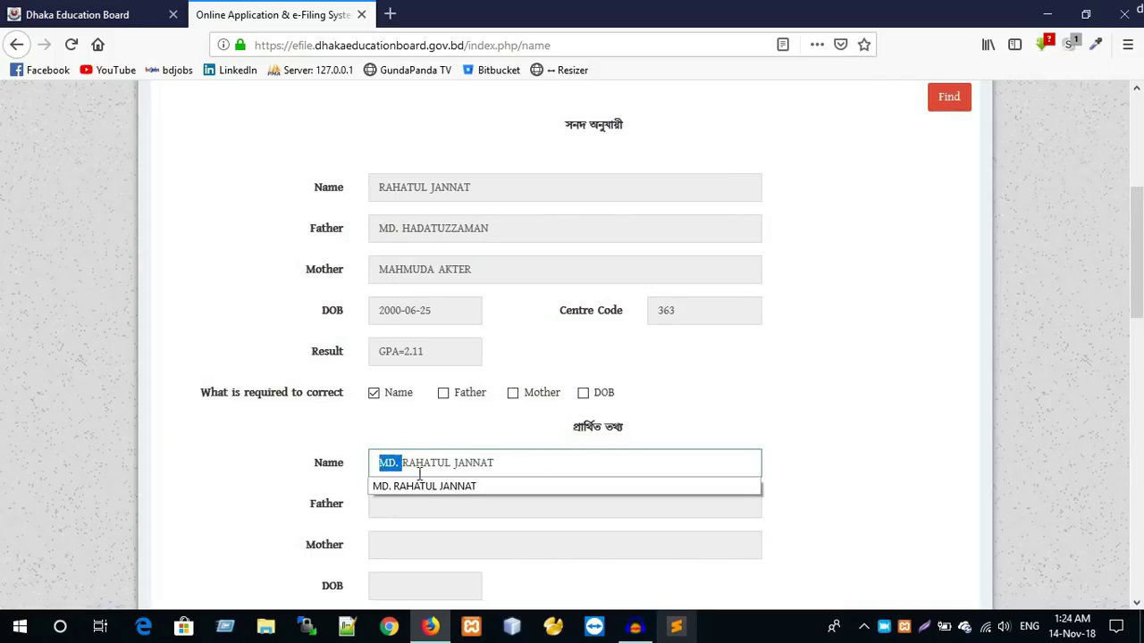
{"action": "left_click", "coordinate": [516, 464]}
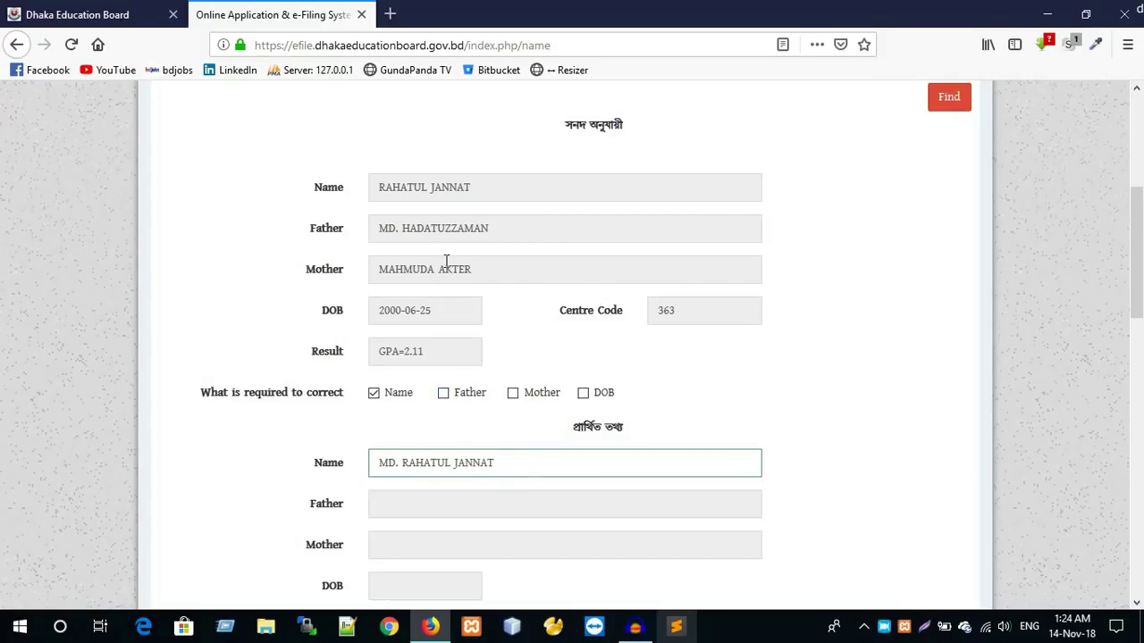
- Toggle the Father and Mother correction boxes back off, then attempt a DOB correction
{"action": "left_click", "coordinate": [445, 394]}
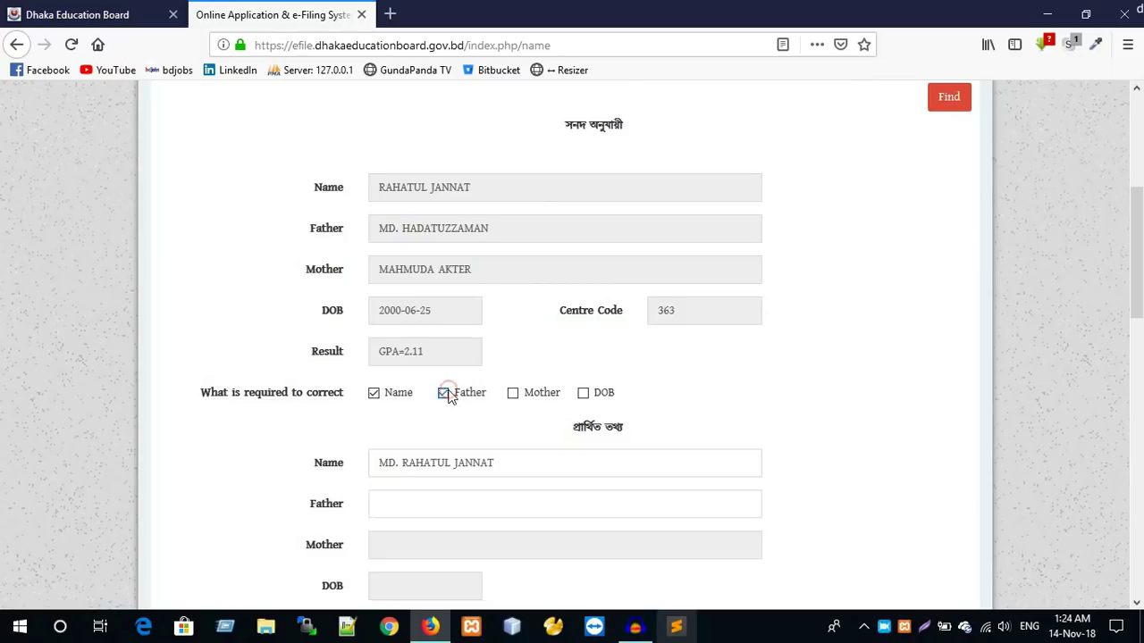
{"action": "left_click", "coordinate": [445, 394]}
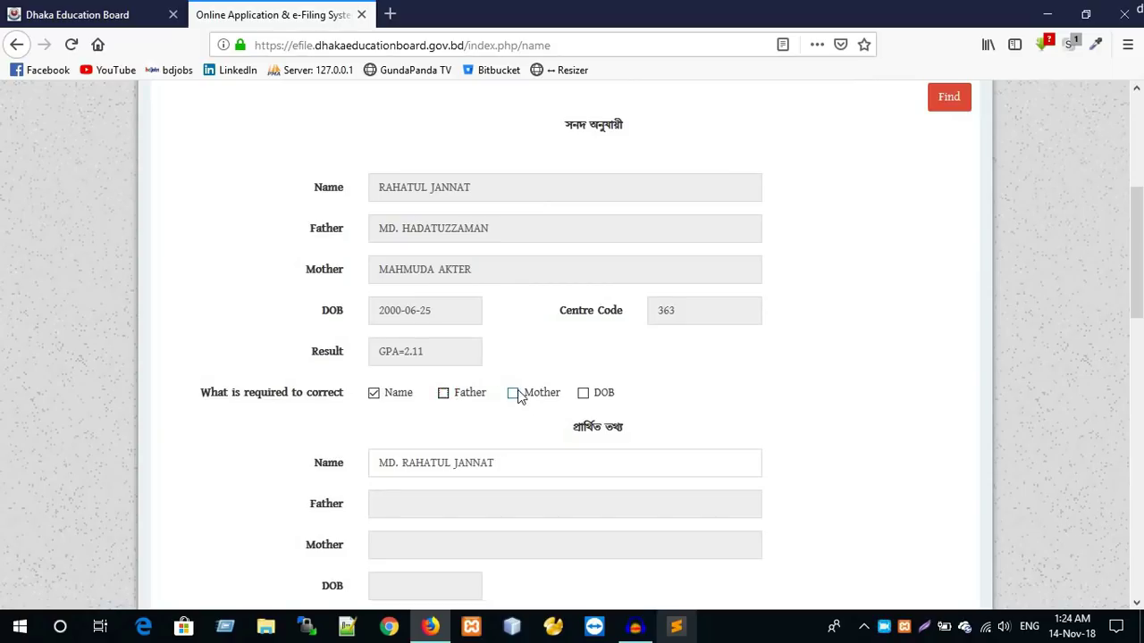
{"action": "left_click", "coordinate": [514, 394]}
{"action": "left_click", "coordinate": [514, 395]}
{"action": "scroll", "coordinate": [373, 430], "scroll_direction": "down", "scroll_amount": 2}
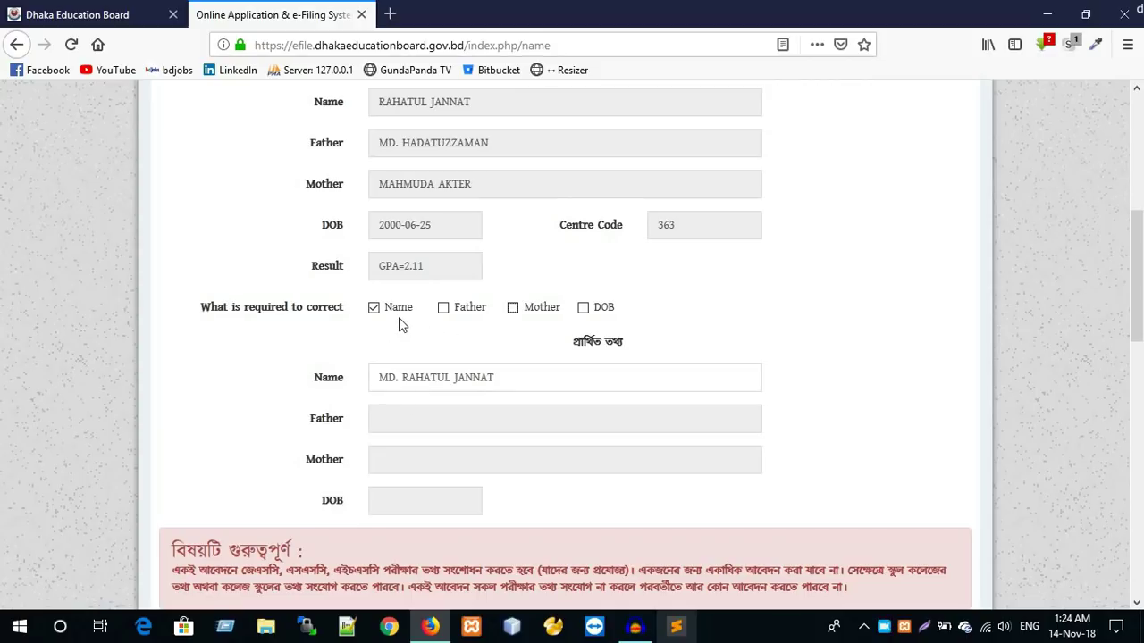
{"action": "left_click", "coordinate": [586, 309]}
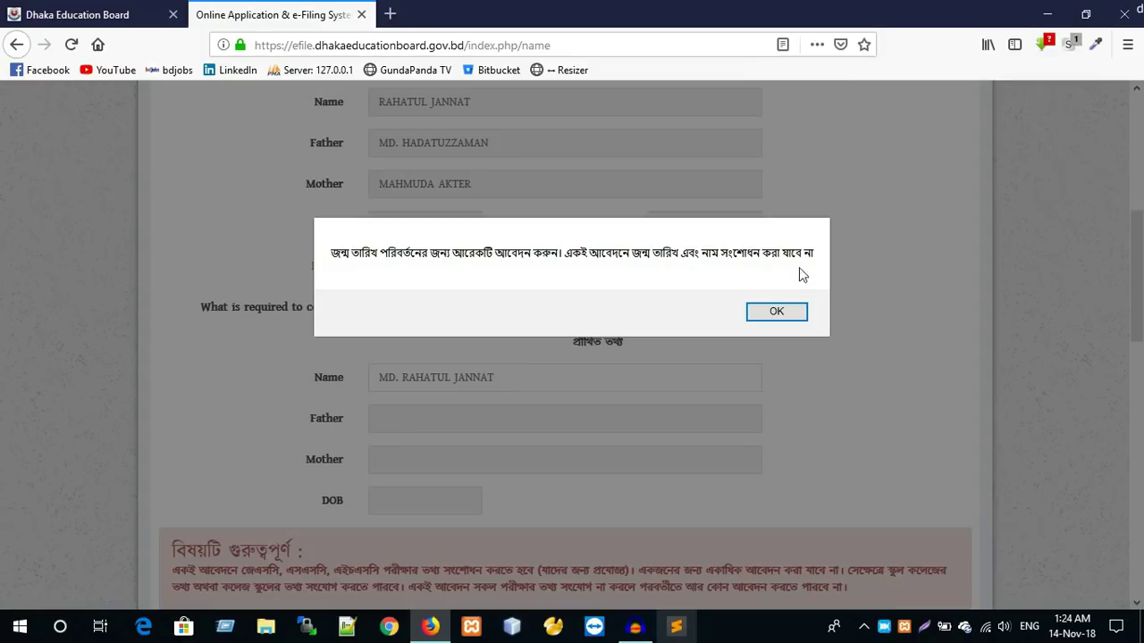
- Dismiss the name-and-DOB alert and review the Name correction, JSC exam and 500 fee
{"action": "left_click", "coordinate": [782, 318]}
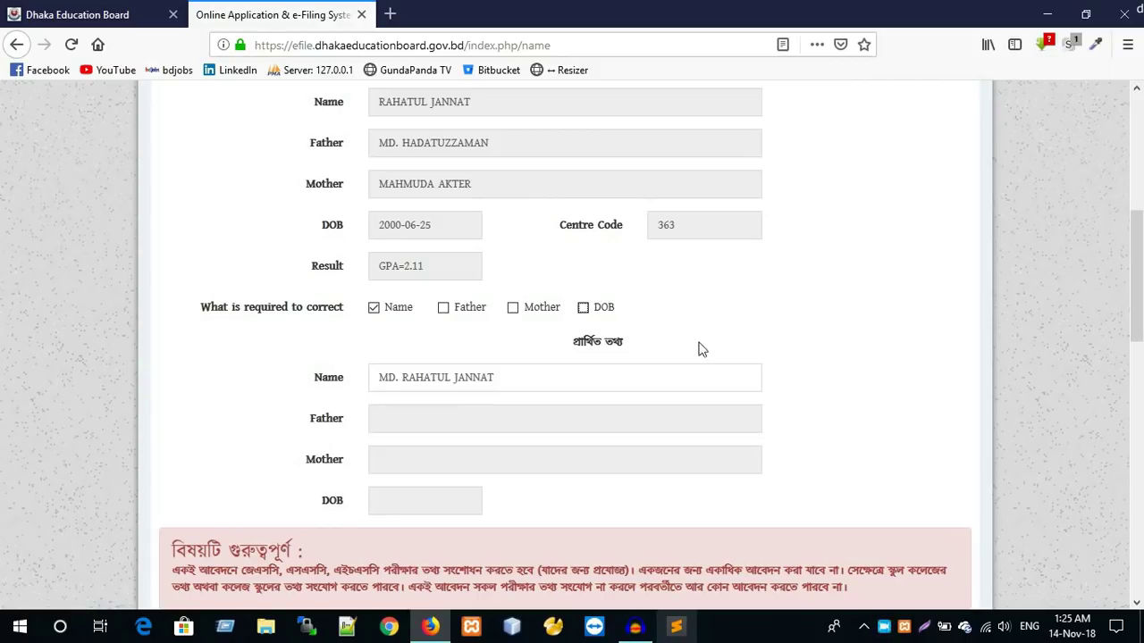
{"action": "scroll", "coordinate": [509, 281], "scroll_direction": "down", "scroll_amount": 2}
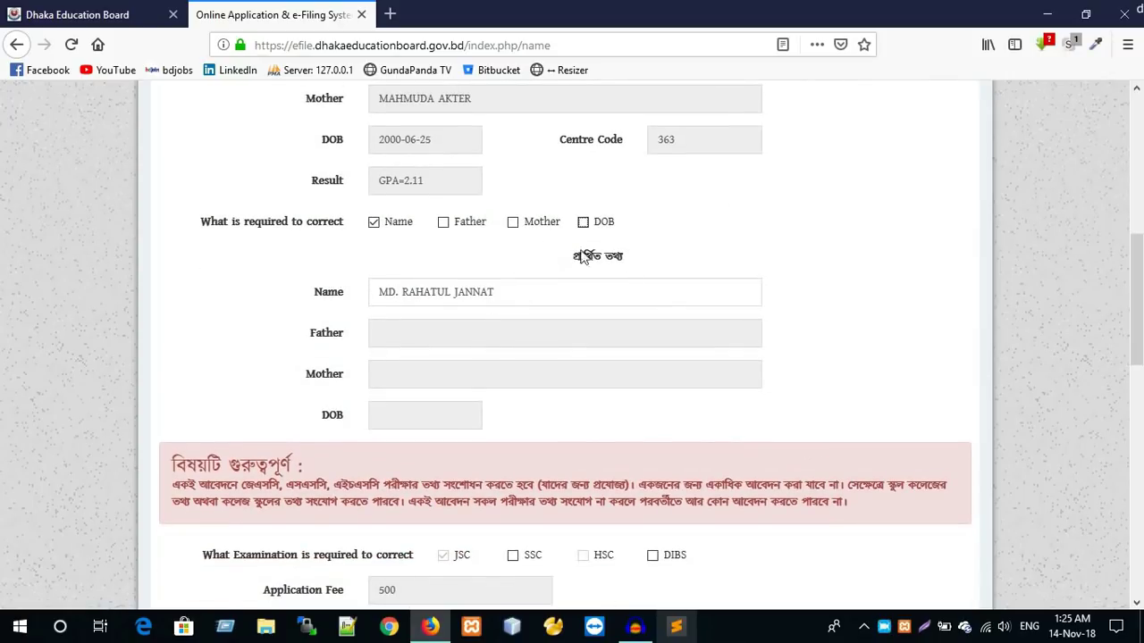
{"action": "scroll", "coordinate": [601, 310], "scroll_direction": "down", "scroll_amount": 2}
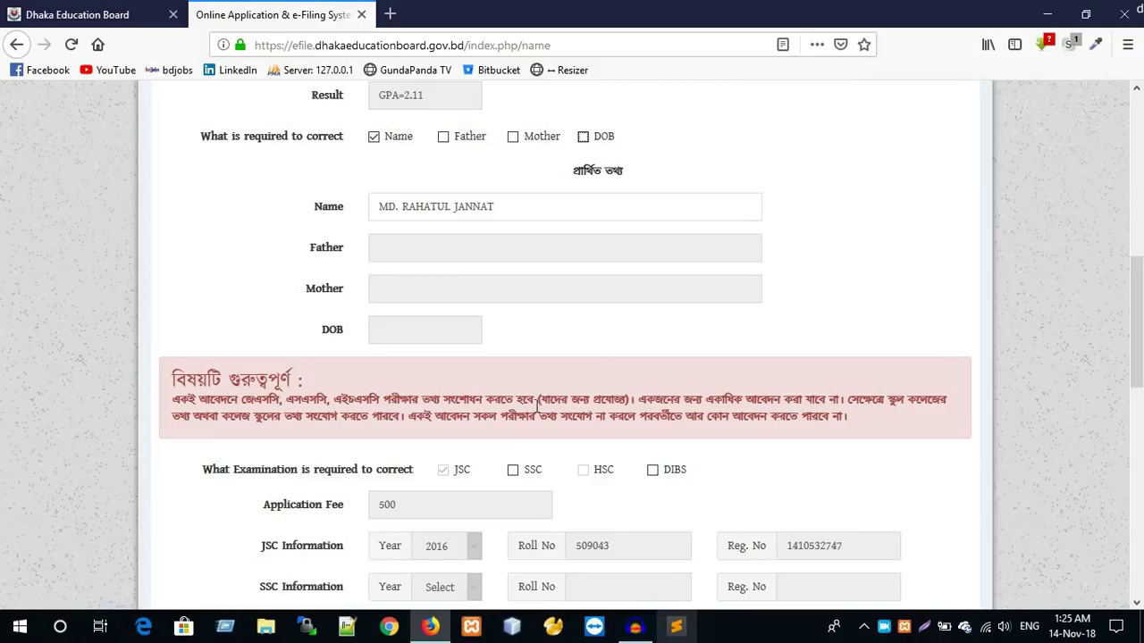
{"action": "scroll", "coordinate": [550, 411], "scroll_direction": "down", "scroll_amount": 1}
{"action": "scroll", "coordinate": [462, 360], "scroll_direction": "up", "scroll_amount": 5}
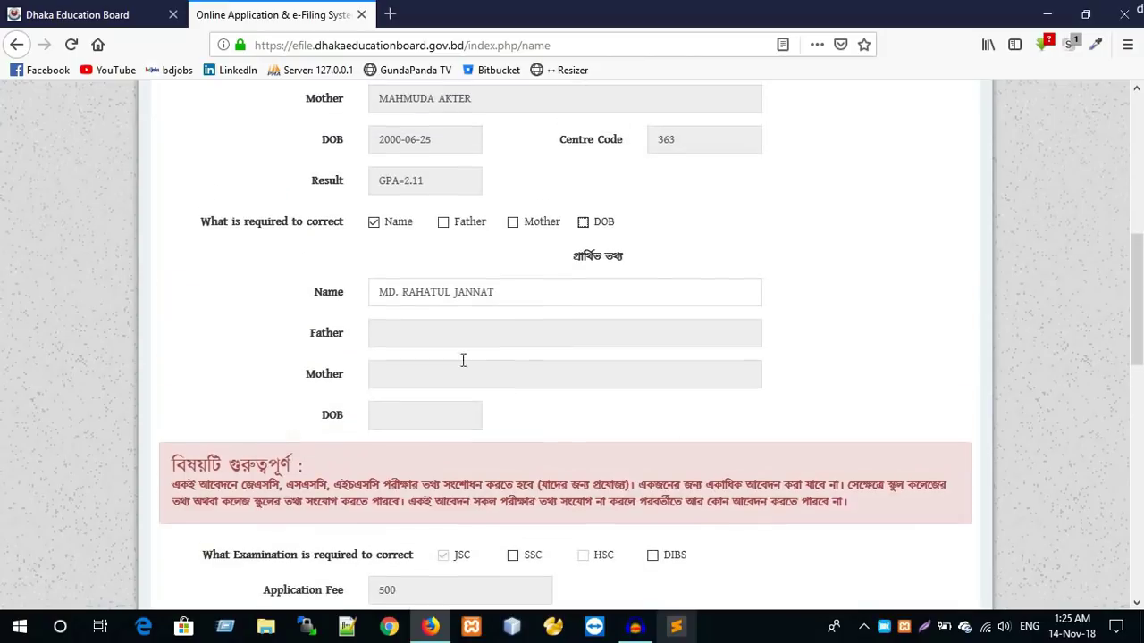
{"action": "scroll", "coordinate": [390, 268], "scroll_direction": "up", "scroll_amount": 1}
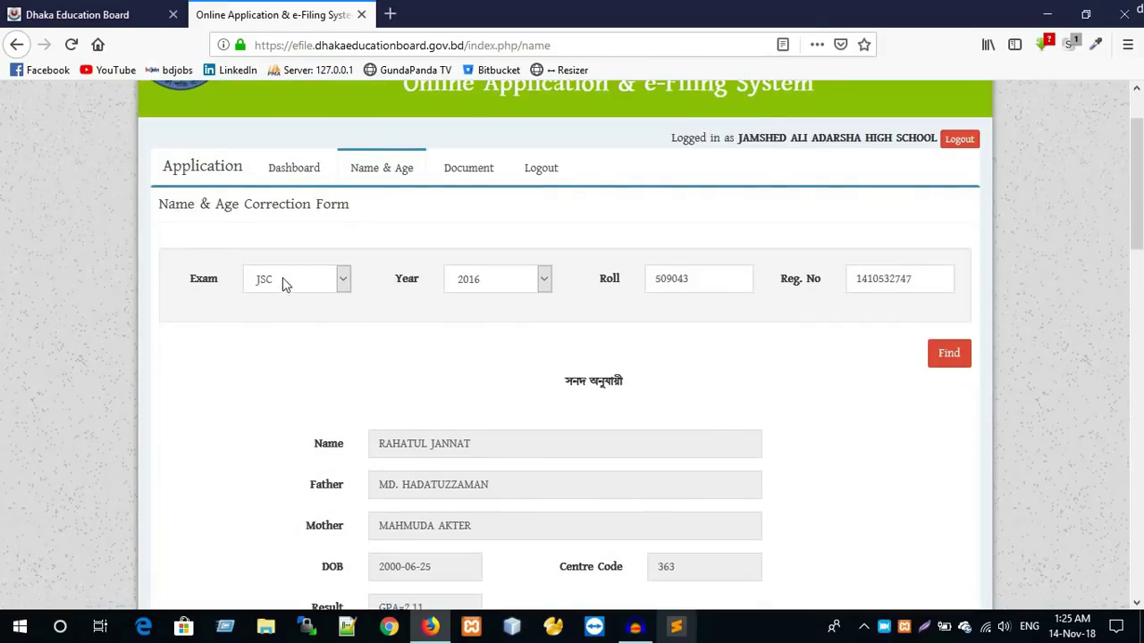
{"action": "scroll", "coordinate": [302, 297], "scroll_direction": "down", "scroll_amount": 1}
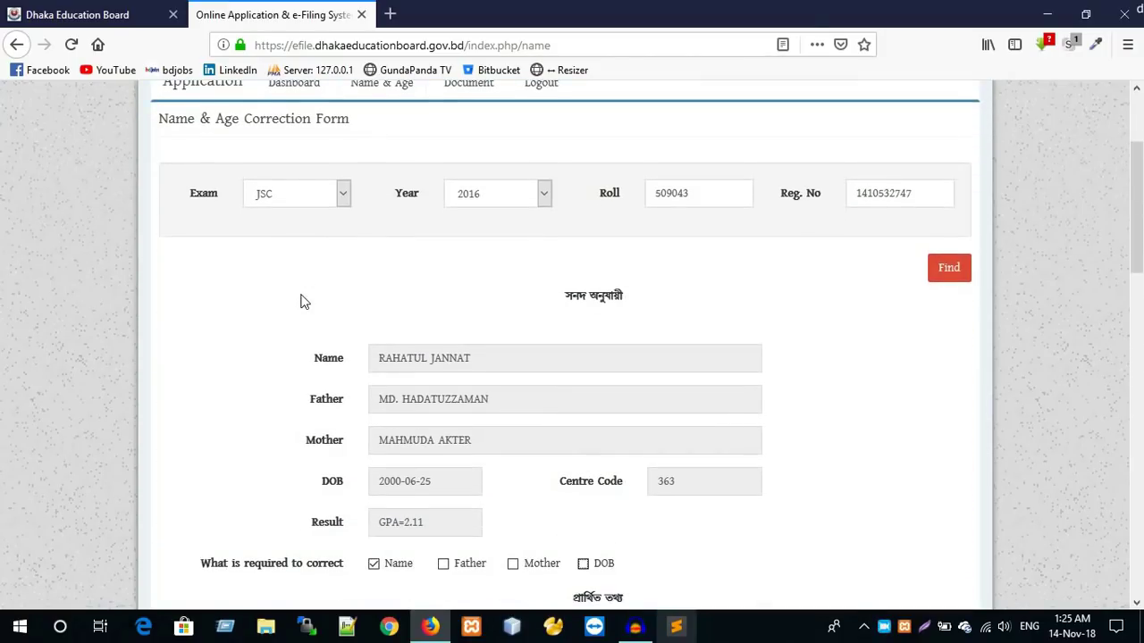
{"action": "scroll", "coordinate": [313, 317], "scroll_direction": "down", "scroll_amount": 1}
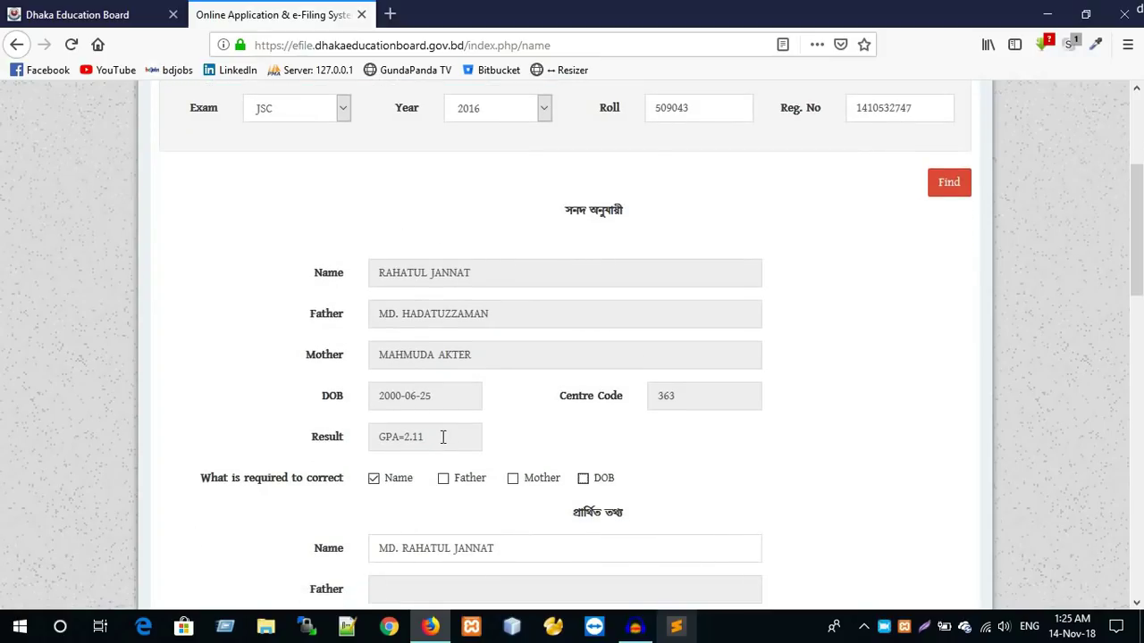
{"action": "scroll", "coordinate": [443, 438], "scroll_direction": "up", "scroll_amount": 1}
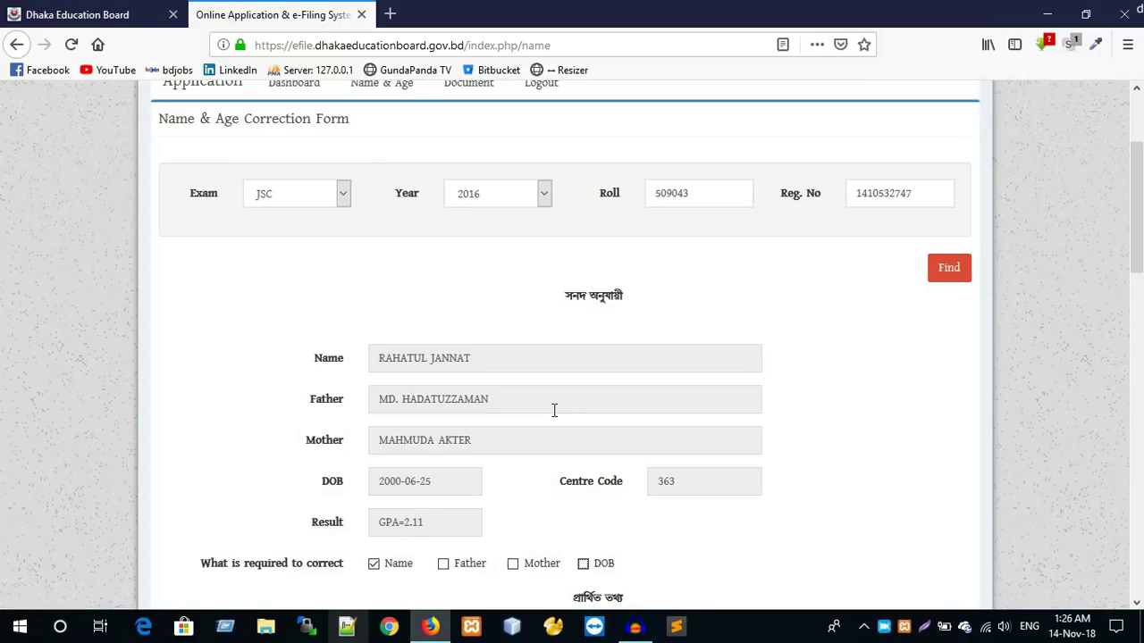
{"action": "scroll", "coordinate": [637, 333], "scroll_direction": "down", "scroll_amount": 2}
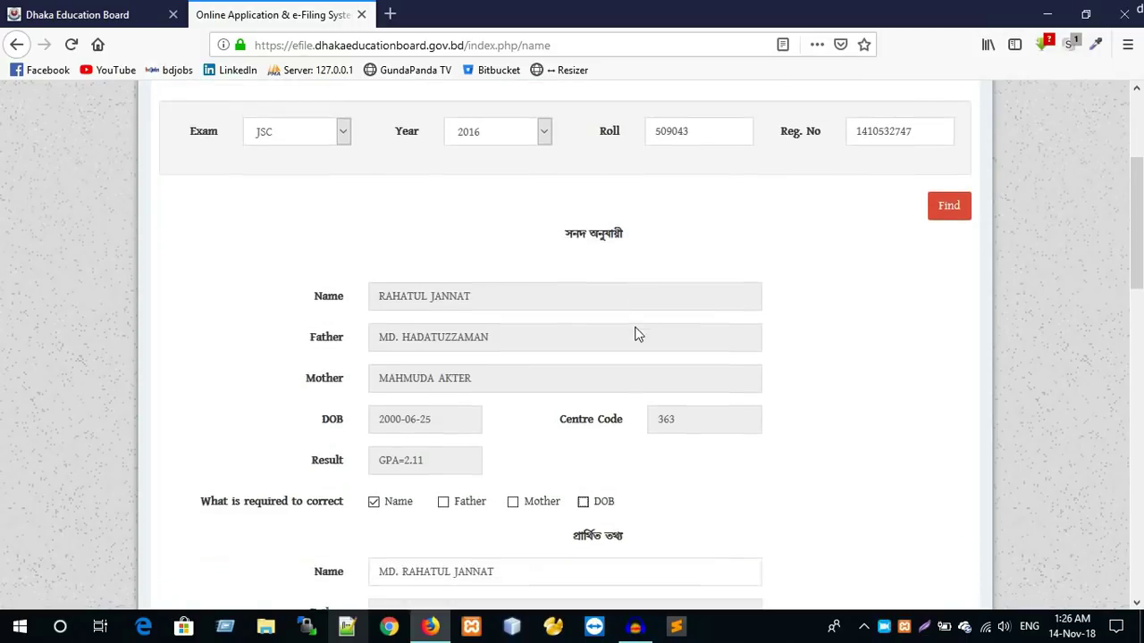
{"action": "scroll", "coordinate": [631, 350], "scroll_direction": "down", "scroll_amount": 3}
{"action": "scroll", "coordinate": [631, 350], "scroll_direction": "down", "scroll_amount": 2}
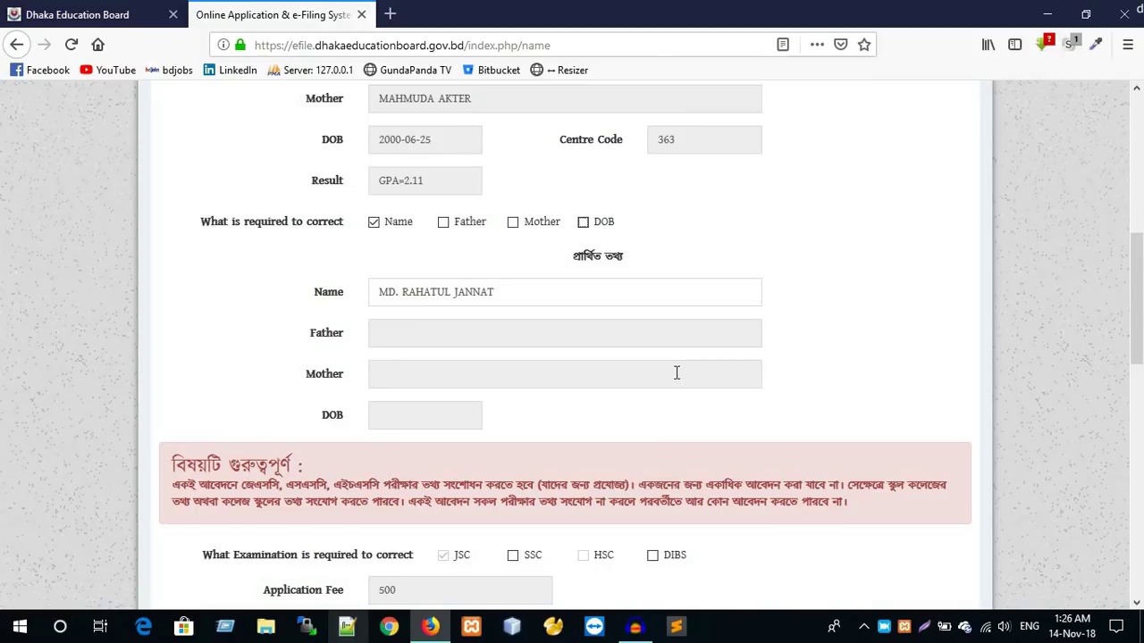
{"action": "scroll", "coordinate": [674, 384], "scroll_direction": "down", "scroll_amount": 2}
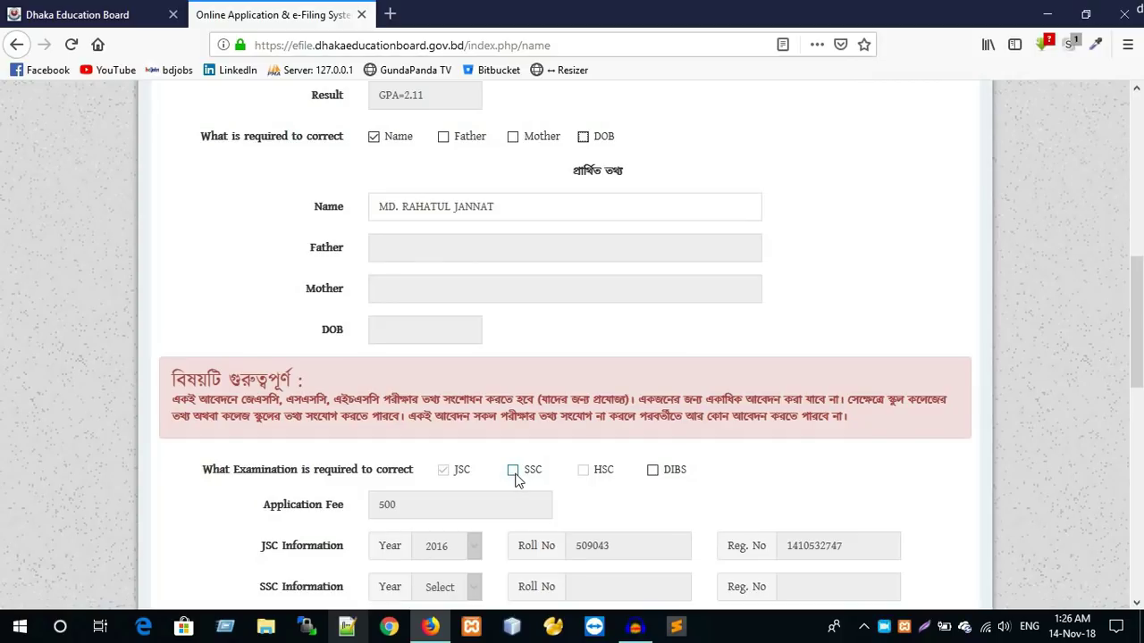
{"action": "left_click", "coordinate": [512, 472]}
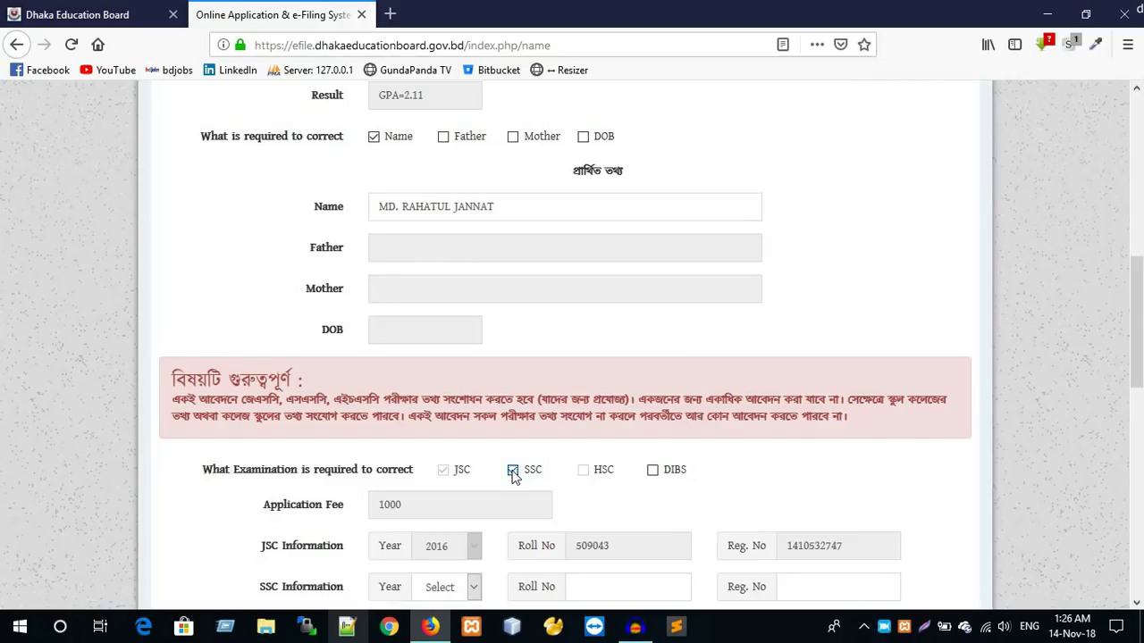
{"action": "left_click", "coordinate": [512, 470]}
{"action": "scroll", "coordinate": [515, 465], "scroll_direction": "down", "scroll_amount": 2}
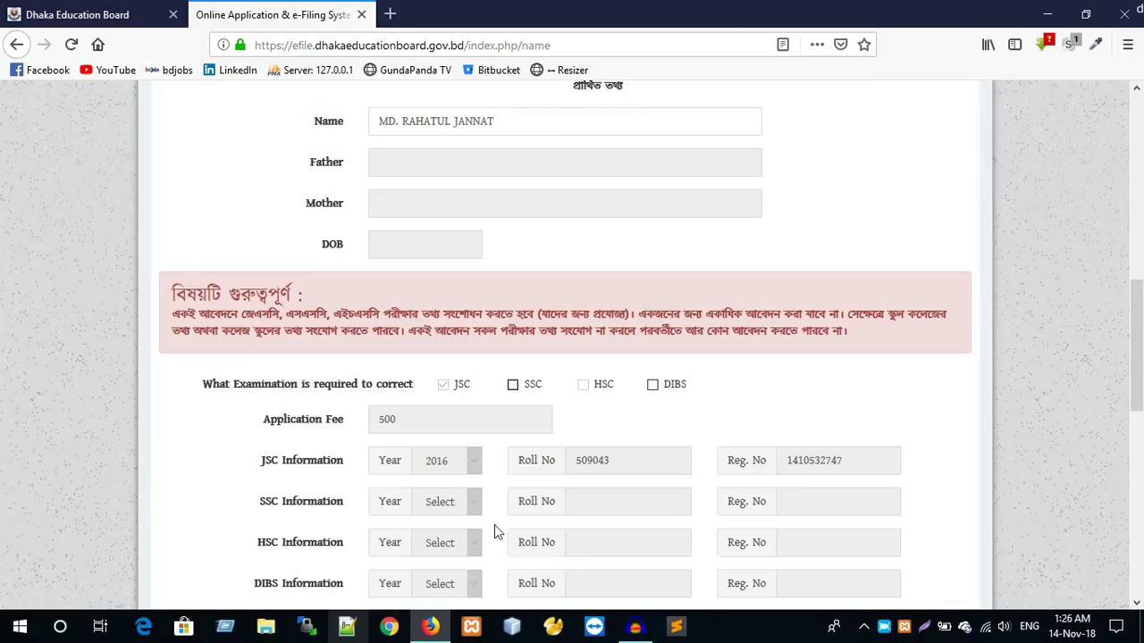
{"action": "left_click", "coordinate": [513, 385]}
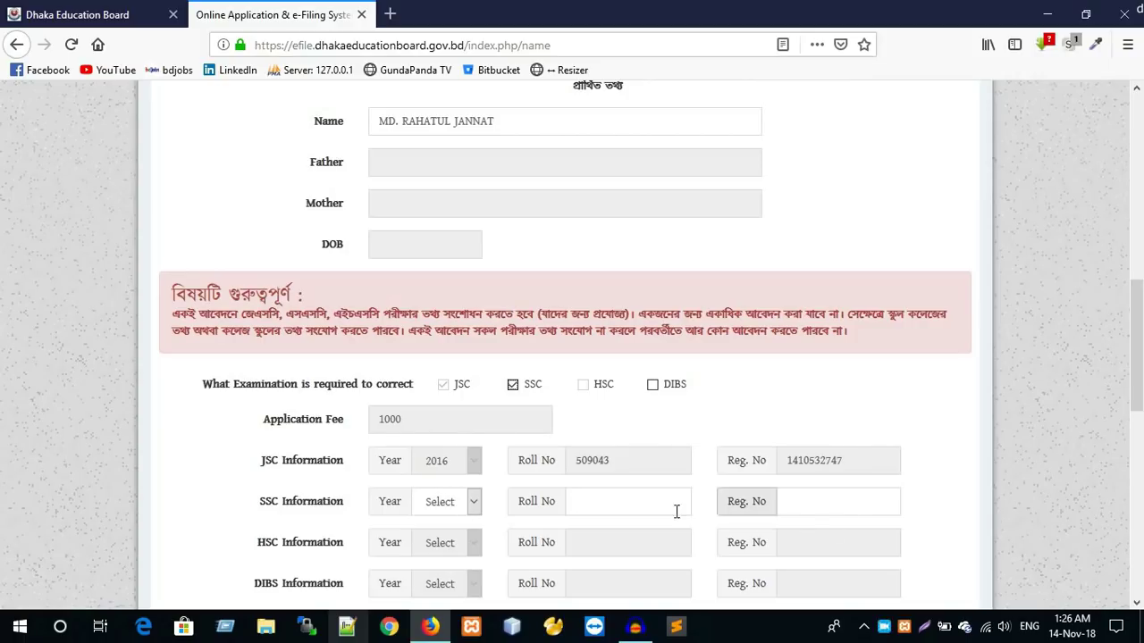
{"action": "left_click", "coordinate": [513, 386]}
{"action": "left_click", "coordinate": [512, 385]}
{"action": "left_click", "coordinate": [461, 506]}
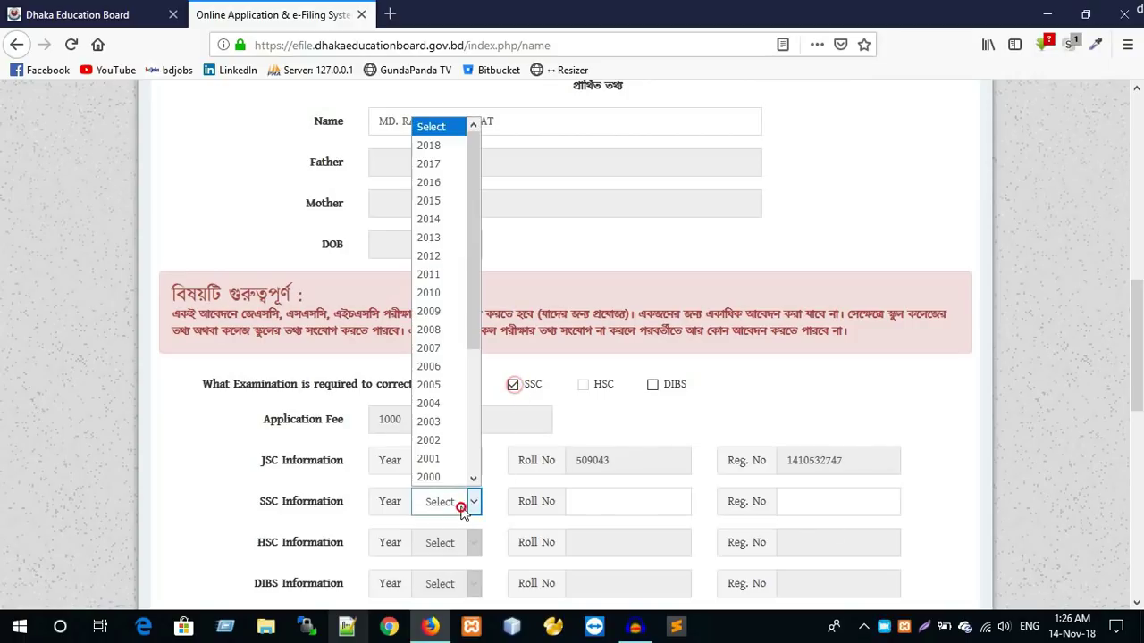
{"action": "left_click", "coordinate": [450, 146]}
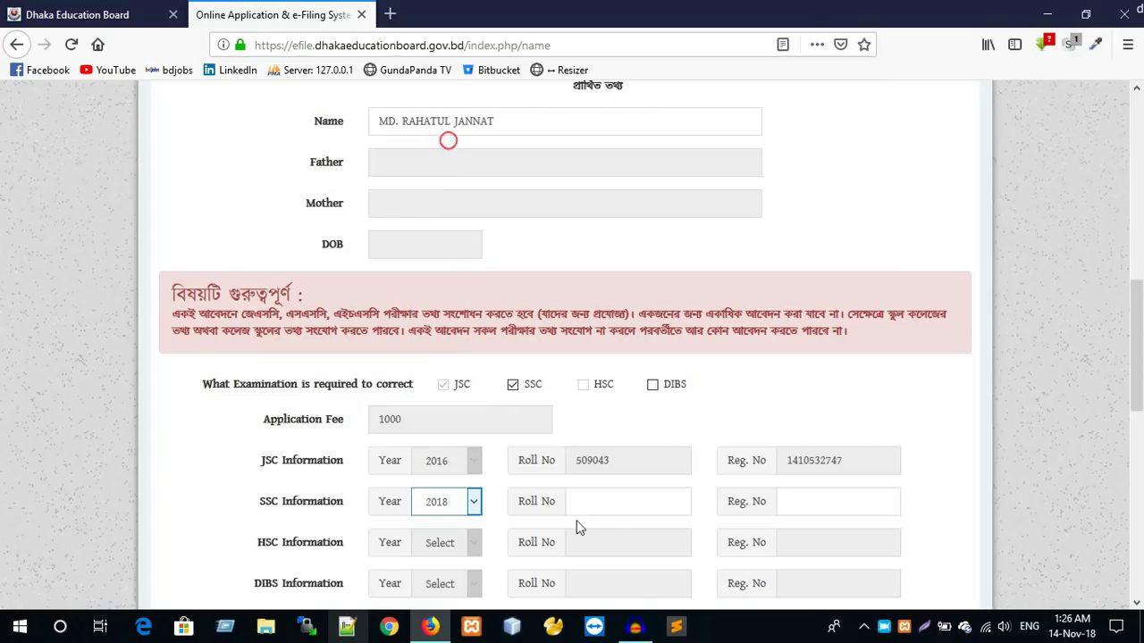
{"action": "left_click", "coordinate": [599, 505]}
{"action": "left_click", "coordinate": [812, 502]}
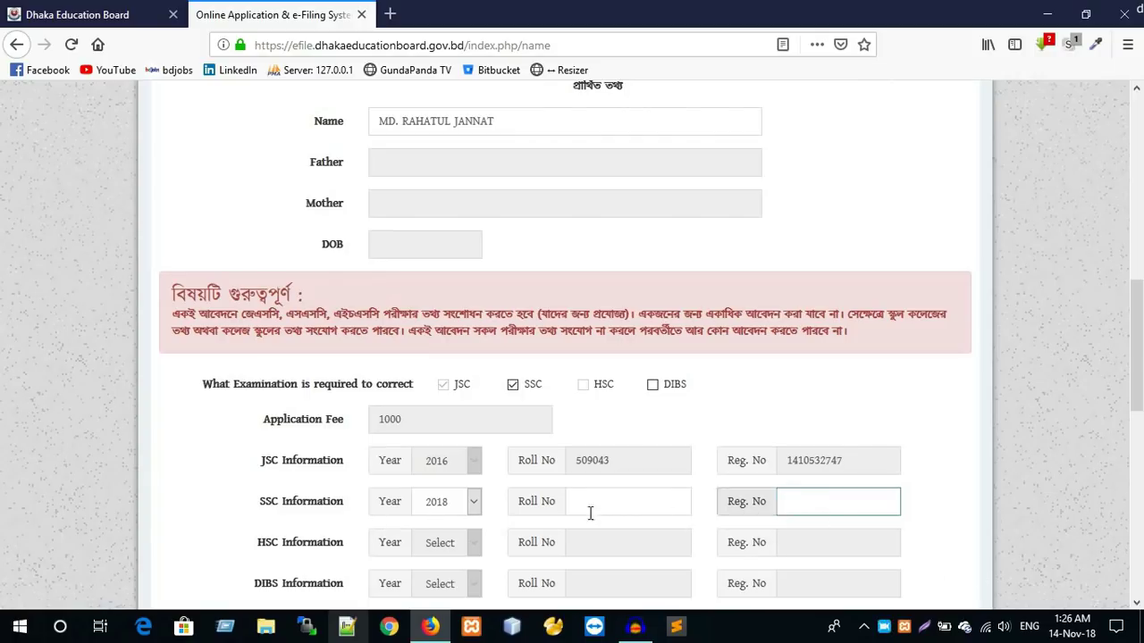
{"action": "scroll", "coordinate": [496, 527], "scroll_direction": "down", "scroll_amount": 2}
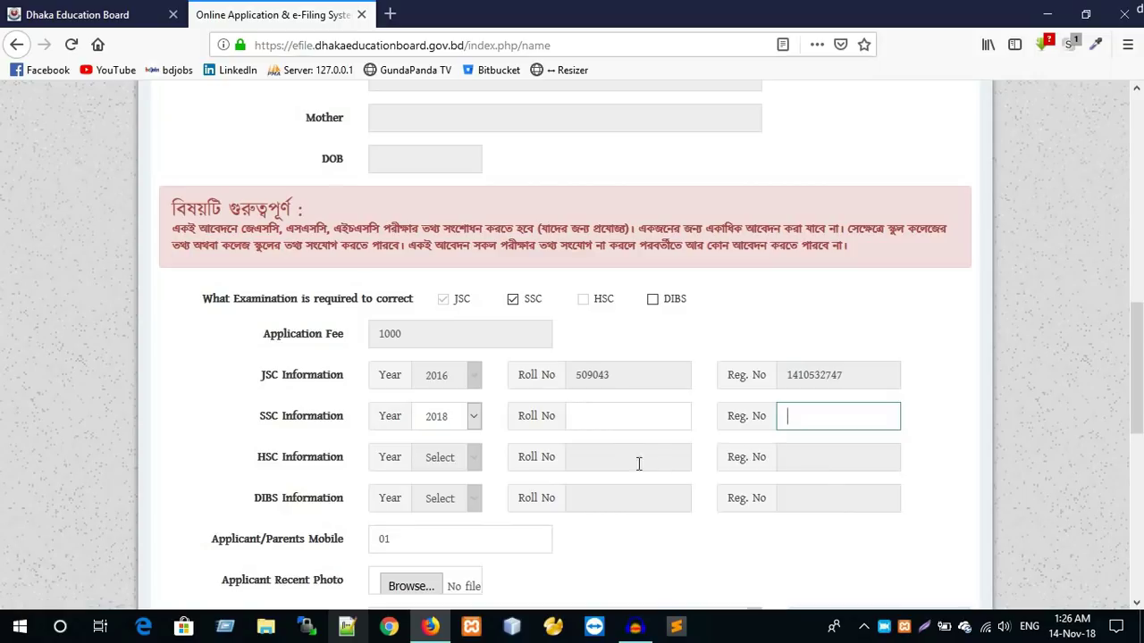
{"action": "left_click", "coordinate": [609, 460]}
{"action": "left_click", "coordinate": [801, 459]}
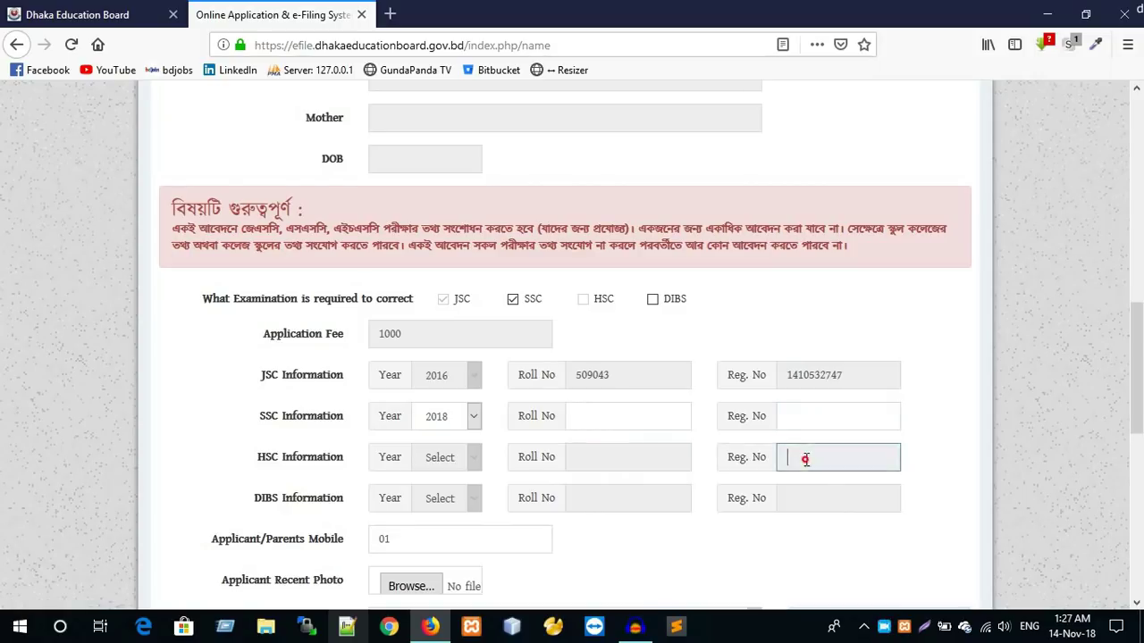
{"action": "left_click", "coordinate": [537, 377]}
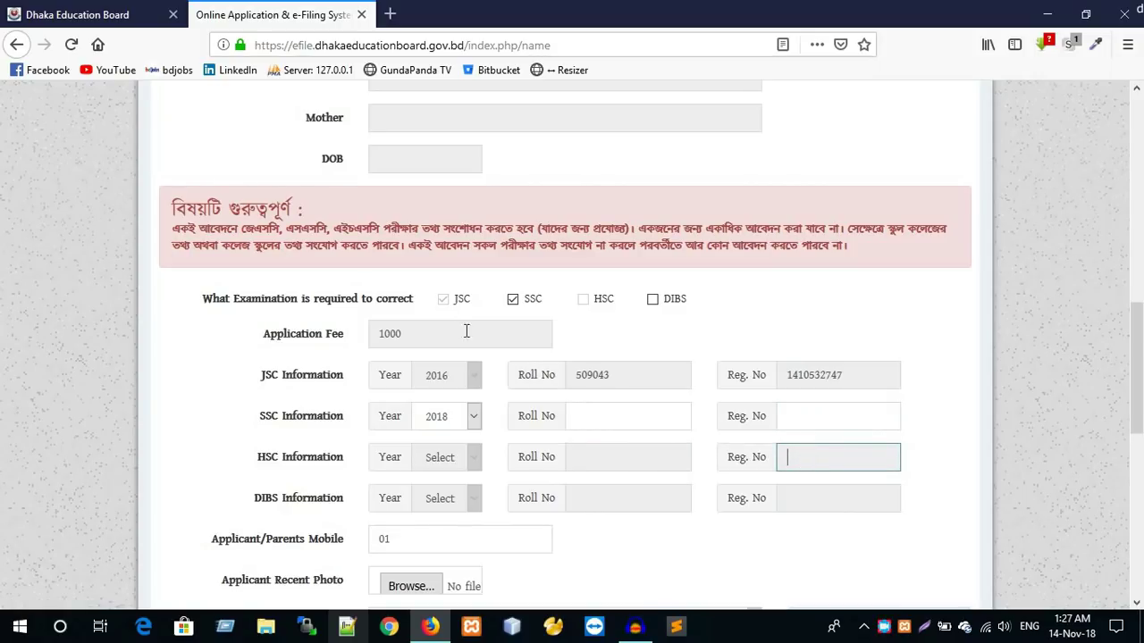
{"action": "left_click", "coordinate": [513, 301]}
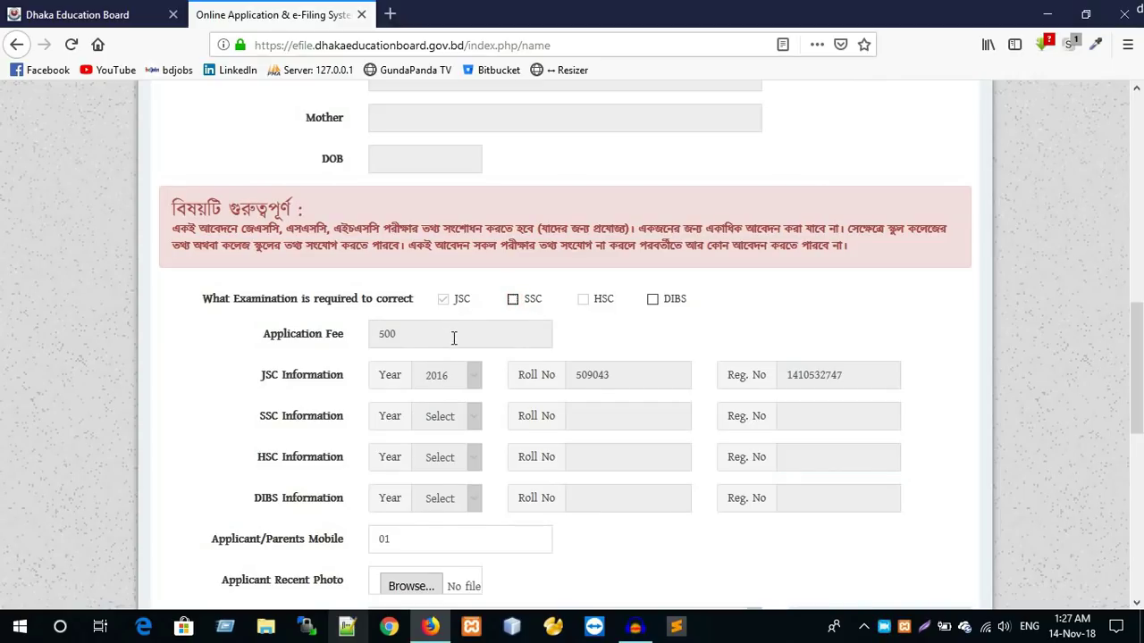
- Complete the Applicant/Parents Mobile field with the rest of the applicant's mobile number
{"action": "scroll", "coordinate": [453, 337], "scroll_direction": "down", "scroll_amount": 4}
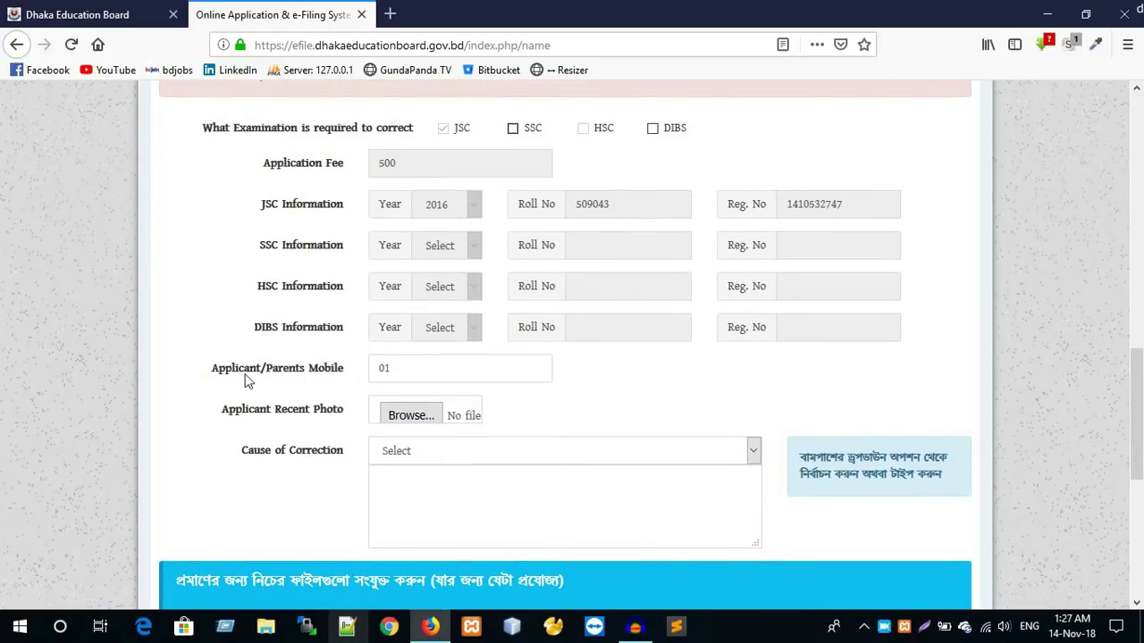
{"action": "left_click", "coordinate": [416, 368]}
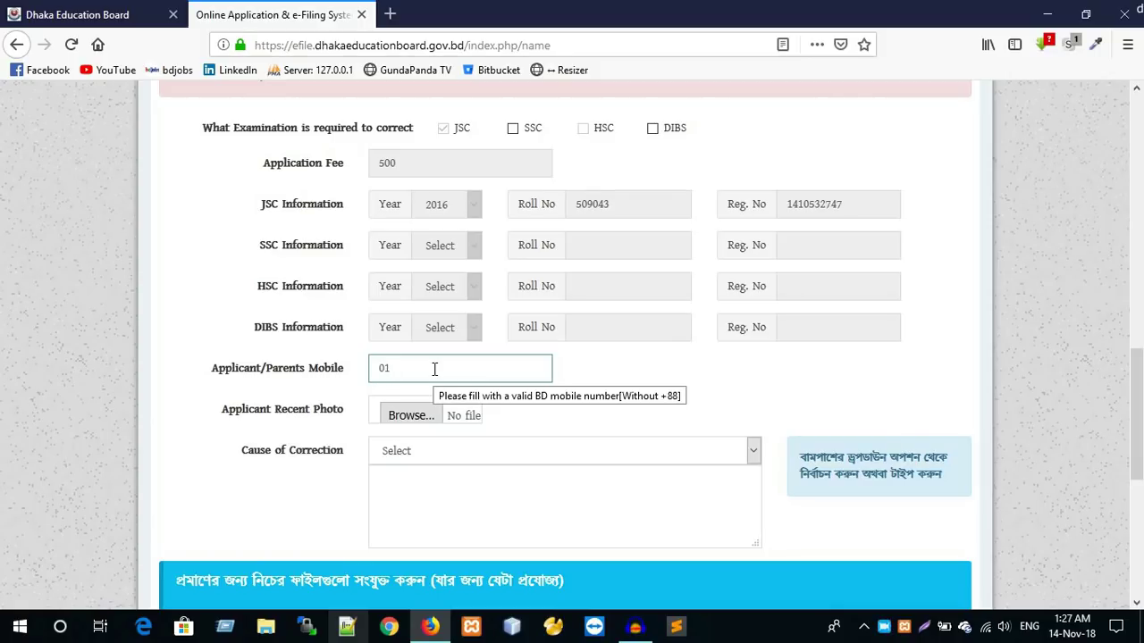
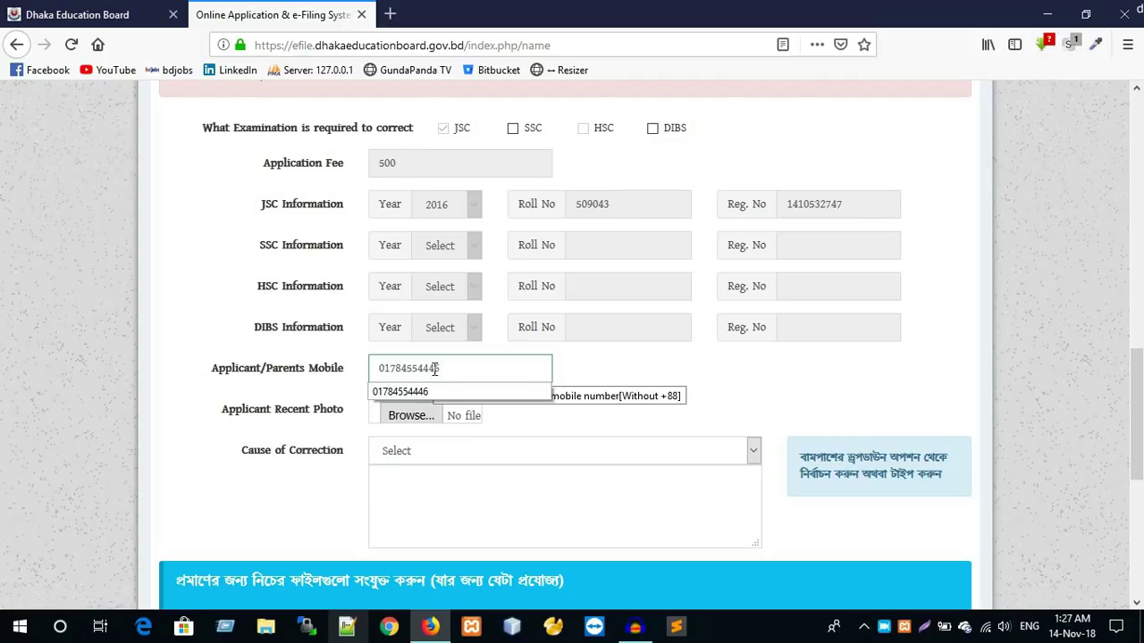
{"action": "double_click", "coordinate": [481, 366]}
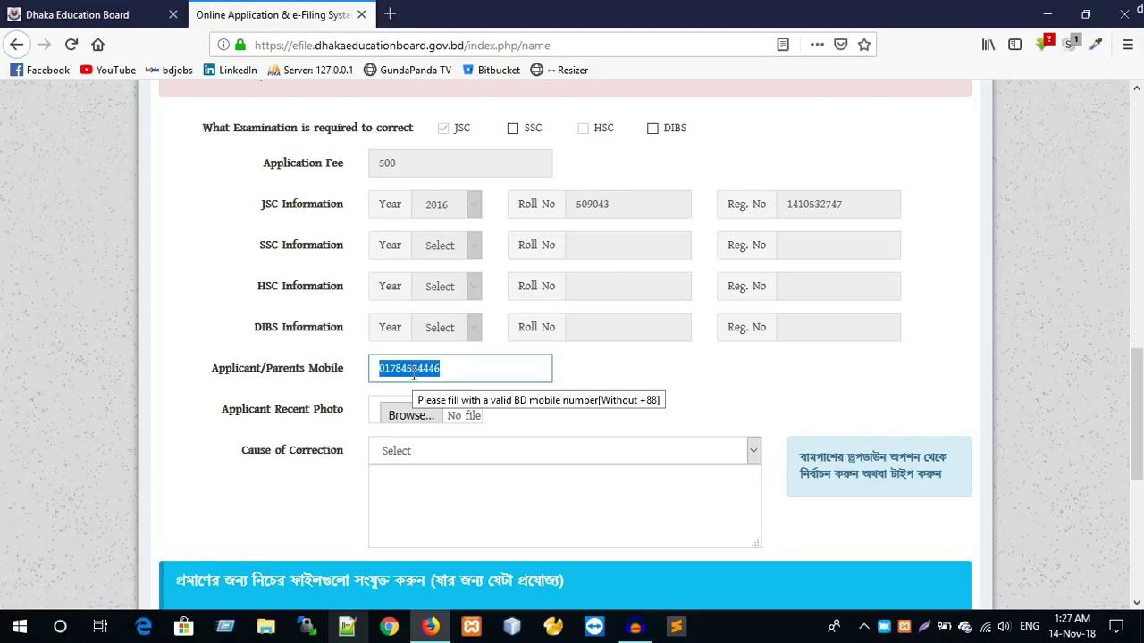
{"action": "left_click", "coordinate": [700, 378]}
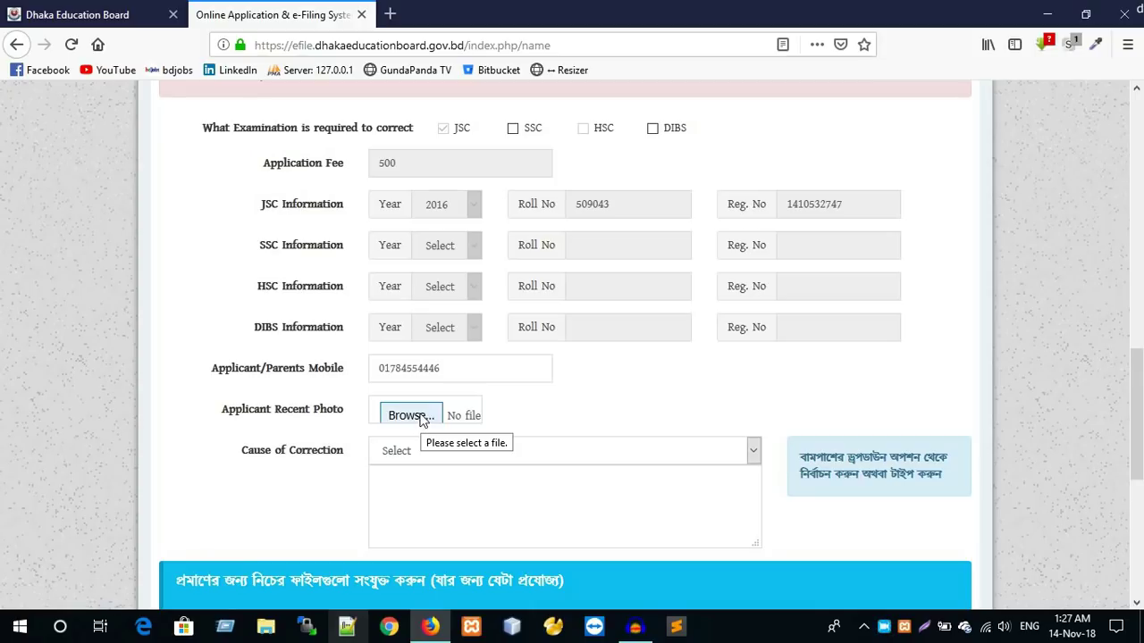
- Attach motaleb.jpg from the Passport Photo folder as the applicant's recent photo
{"action": "left_click", "coordinate": [413, 415]}
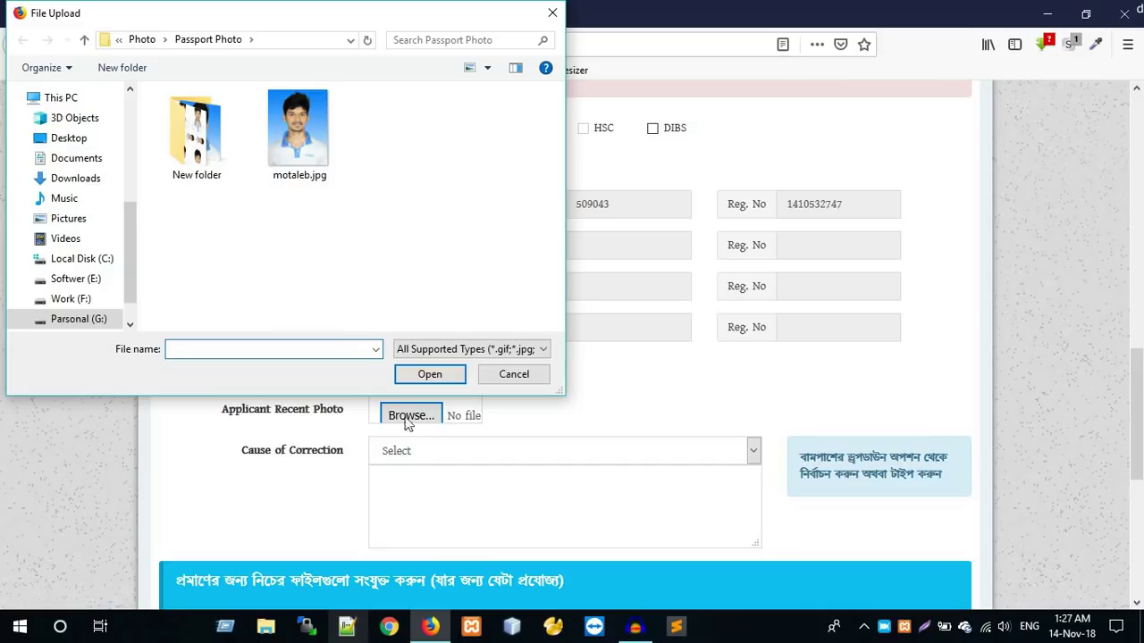
{"action": "double_click", "coordinate": [295, 138]}
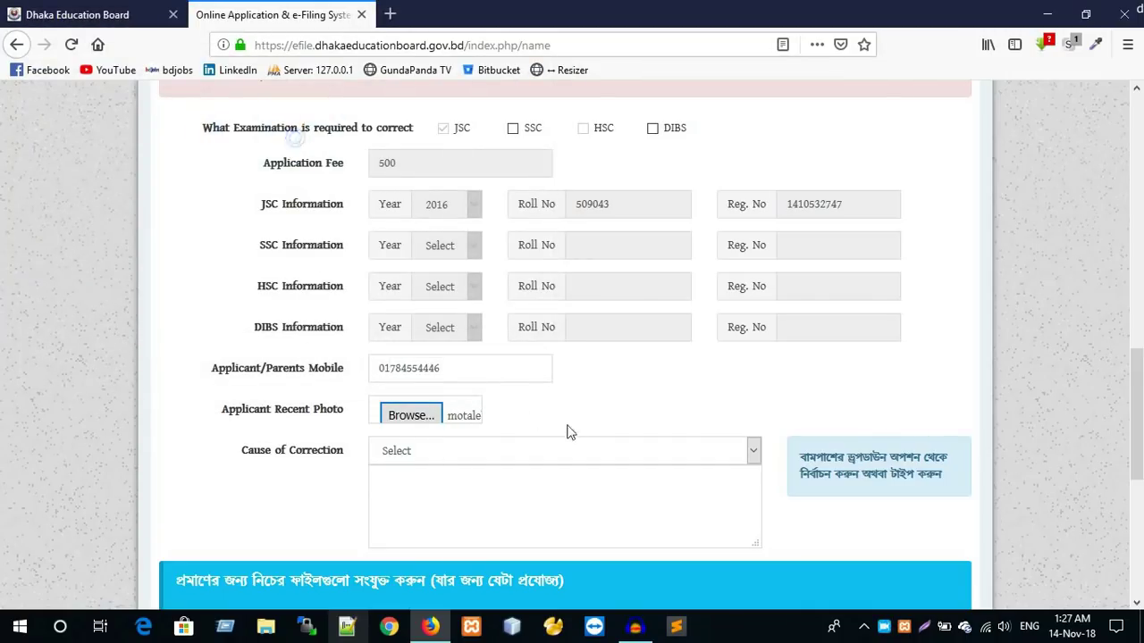
{"action": "scroll", "coordinate": [579, 447], "scroll_direction": "down", "scroll_amount": 2}
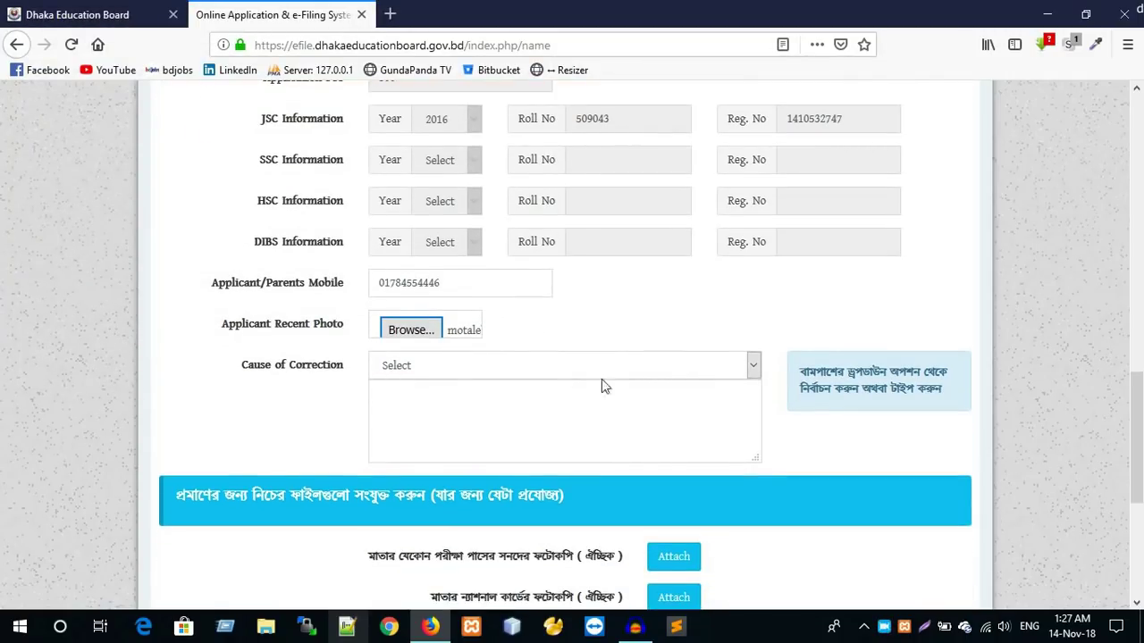
- Clear the stray text from the cause of correction box
{"action": "left_click", "coordinate": [545, 362]}
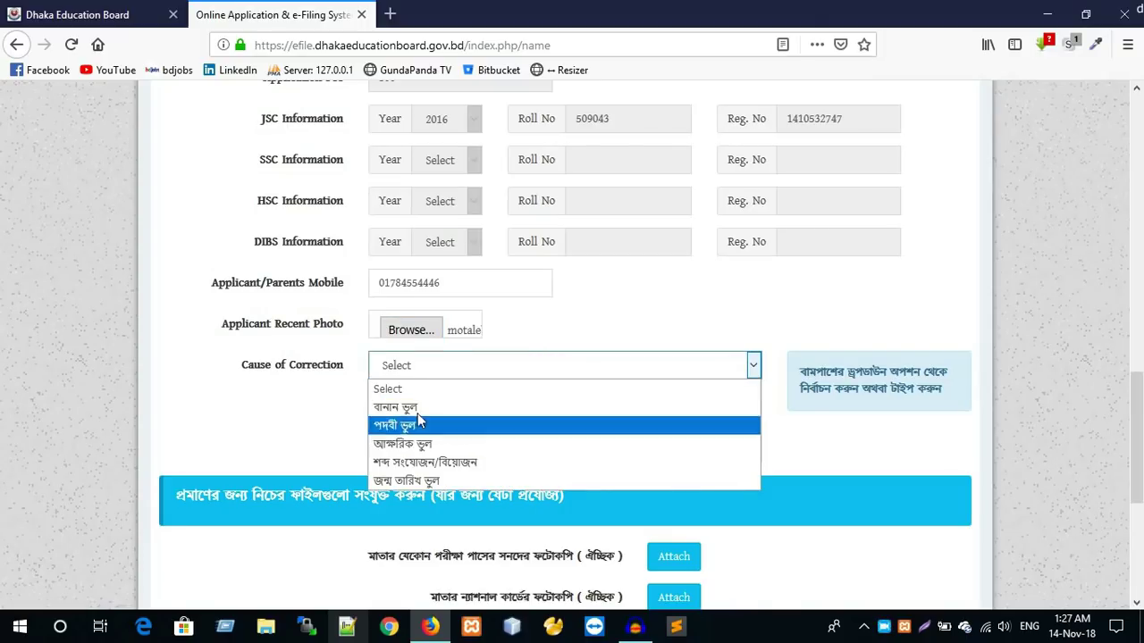
{"action": "left_click", "coordinate": [559, 313]}
{"action": "left_click", "coordinate": [560, 359]}
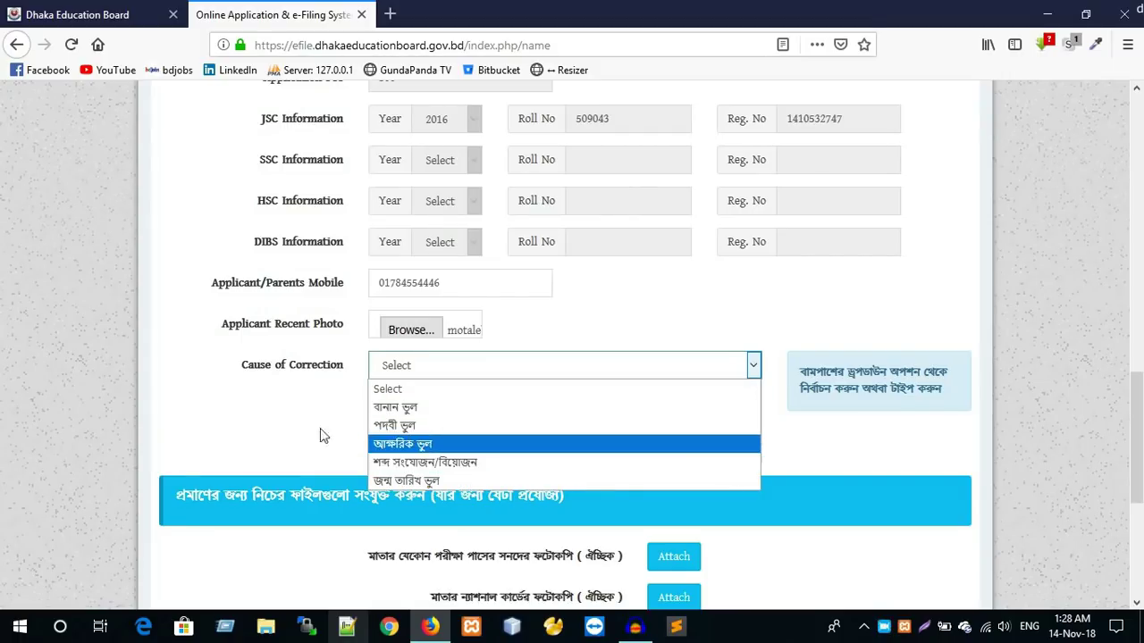
{"action": "left_click", "coordinate": [250, 422]}
{"action": "left_click", "coordinate": [417, 412]}
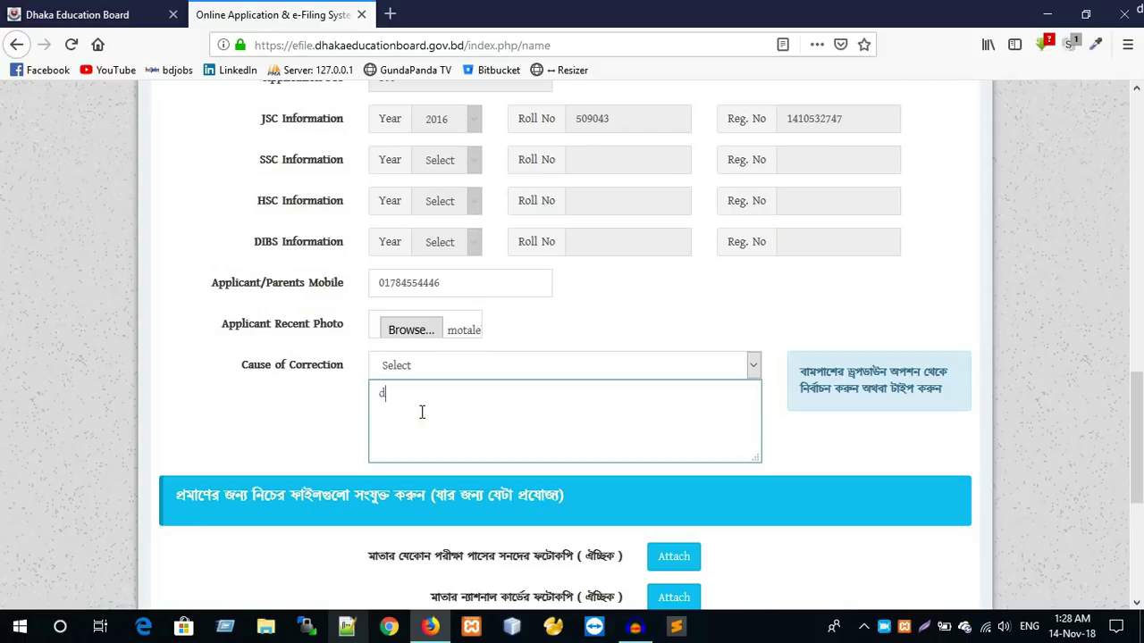
{"action": "key", "text": "BackSpace"}
{"action": "key", "text": "BackSpace"}
{"action": "key", "text": "BackSpace"}
{"action": "key", "text": "BackSpace"}
{"action": "key", "text": "BackSpace"}
{"action": "key", "text": "BackSpace"}
{"action": "key", "text": "BackSpace"}
- Choose বানান ভুল (spelling mistake) from the cause of correction list
{"action": "scroll", "coordinate": [465, 349], "scroll_direction": "up", "scroll_amount": 10}
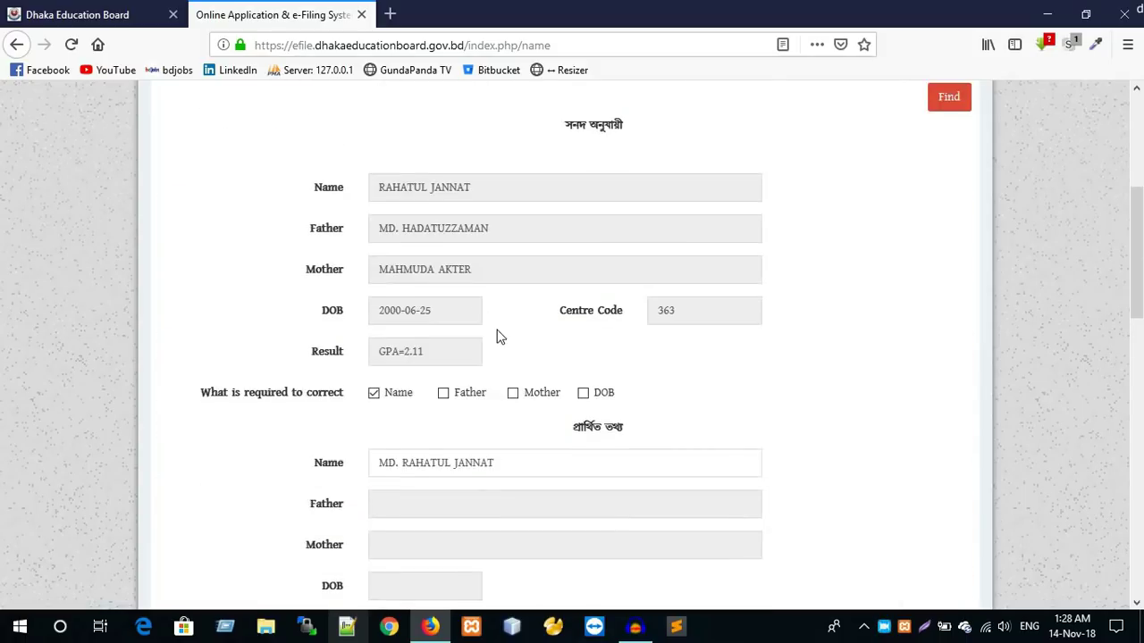
{"action": "scroll", "coordinate": [453, 408], "scroll_direction": "down", "scroll_amount": 3}
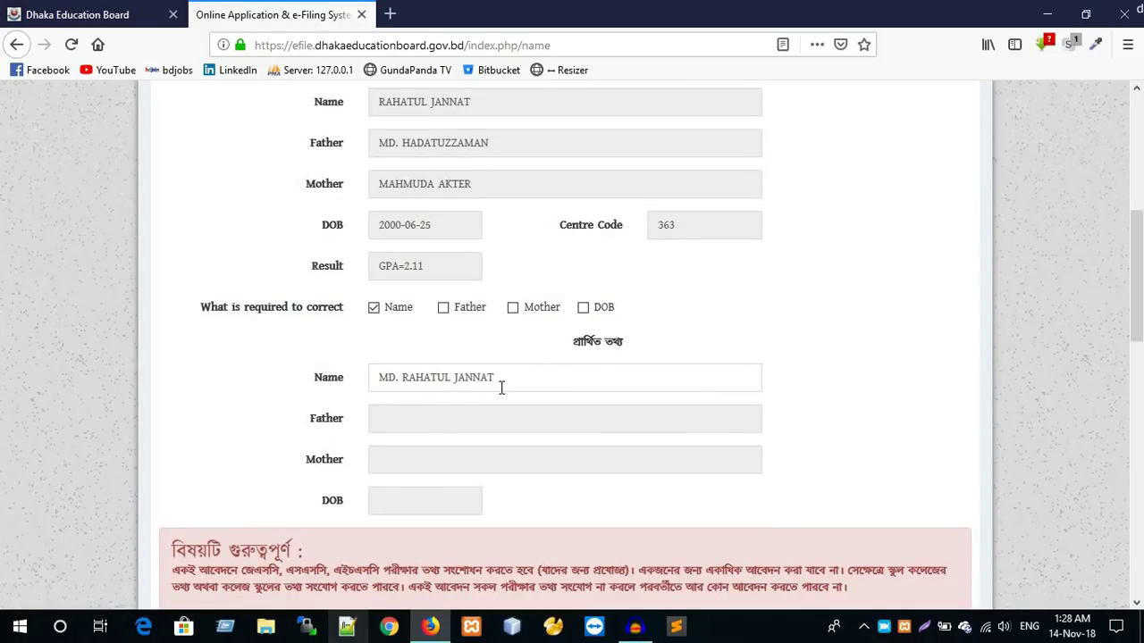
{"action": "scroll", "coordinate": [464, 268], "scroll_direction": "down", "scroll_amount": 3}
{"action": "scroll", "coordinate": [474, 176], "scroll_direction": "up", "scroll_amount": 3}
{"action": "scroll", "coordinate": [437, 413], "scroll_direction": "down", "scroll_amount": 10}
{"action": "left_click", "coordinate": [518, 362]}
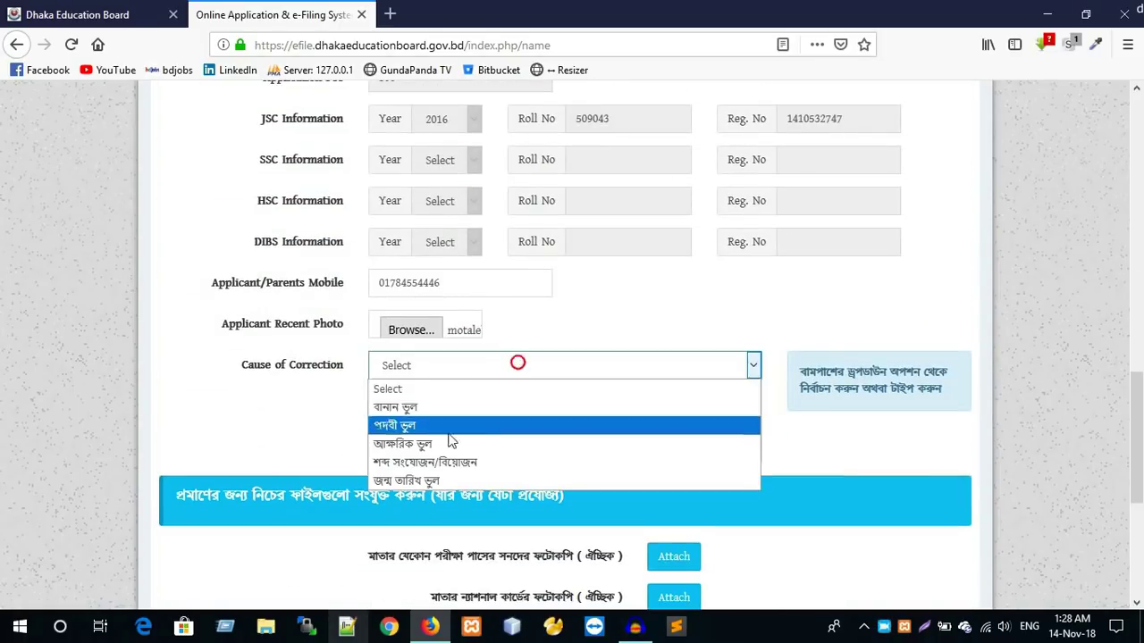
{"action": "left_click", "coordinate": [426, 414]}
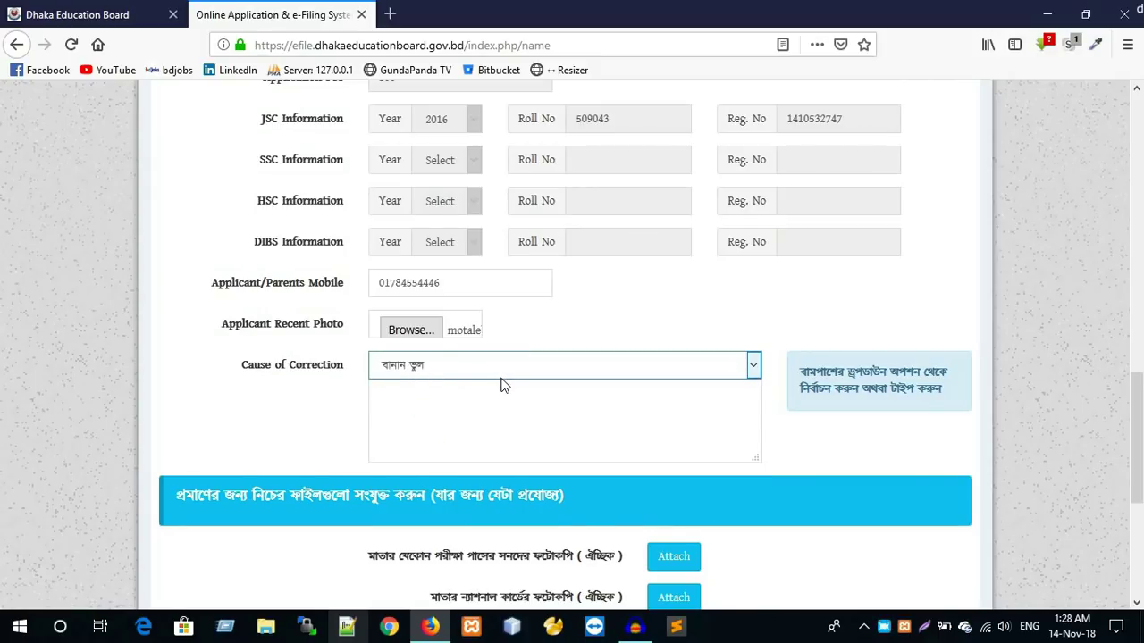
{"action": "scroll", "coordinate": [502, 384], "scroll_direction": "down", "scroll_amount": 3}
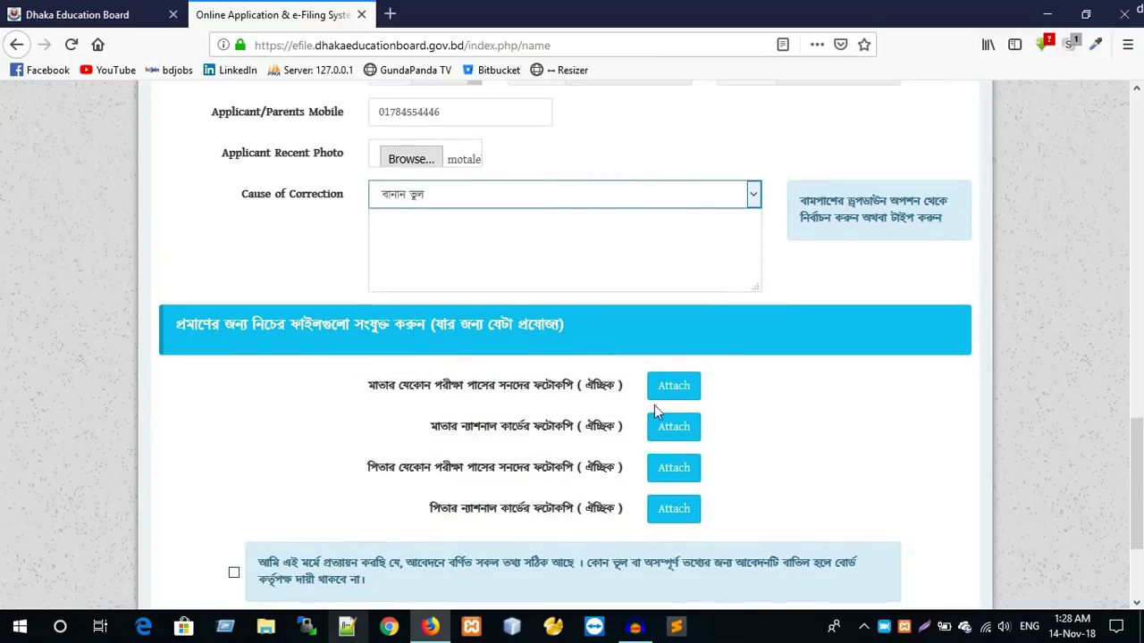
{"action": "scroll", "coordinate": [600, 416], "scroll_direction": "up", "scroll_amount": 10}
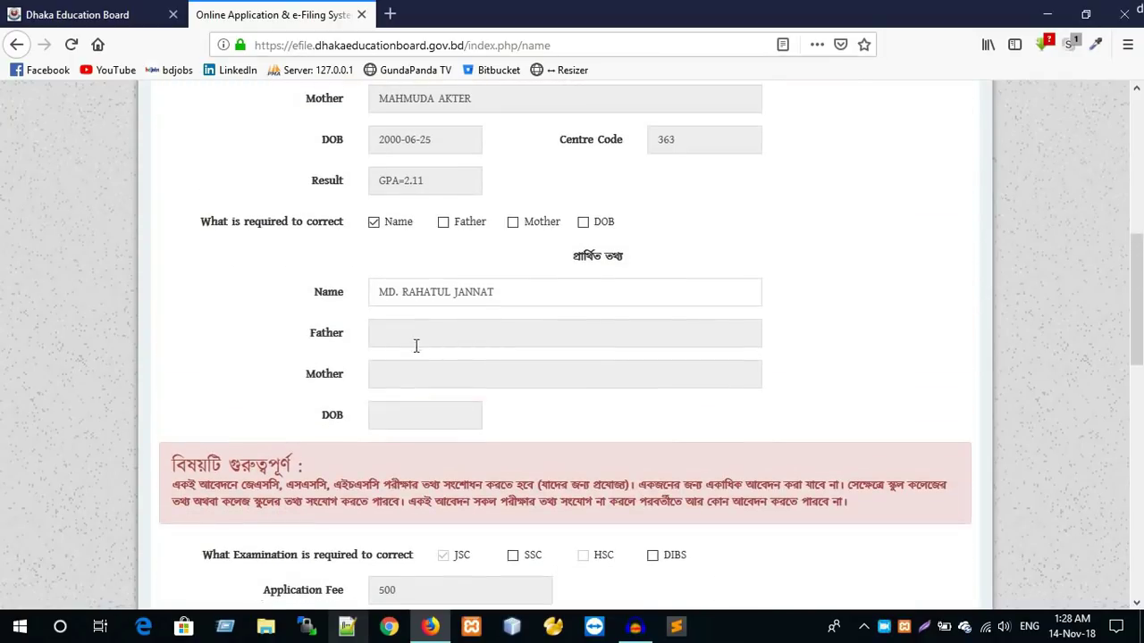
{"action": "scroll", "coordinate": [475, 329], "scroll_direction": "down", "scroll_amount": 10}
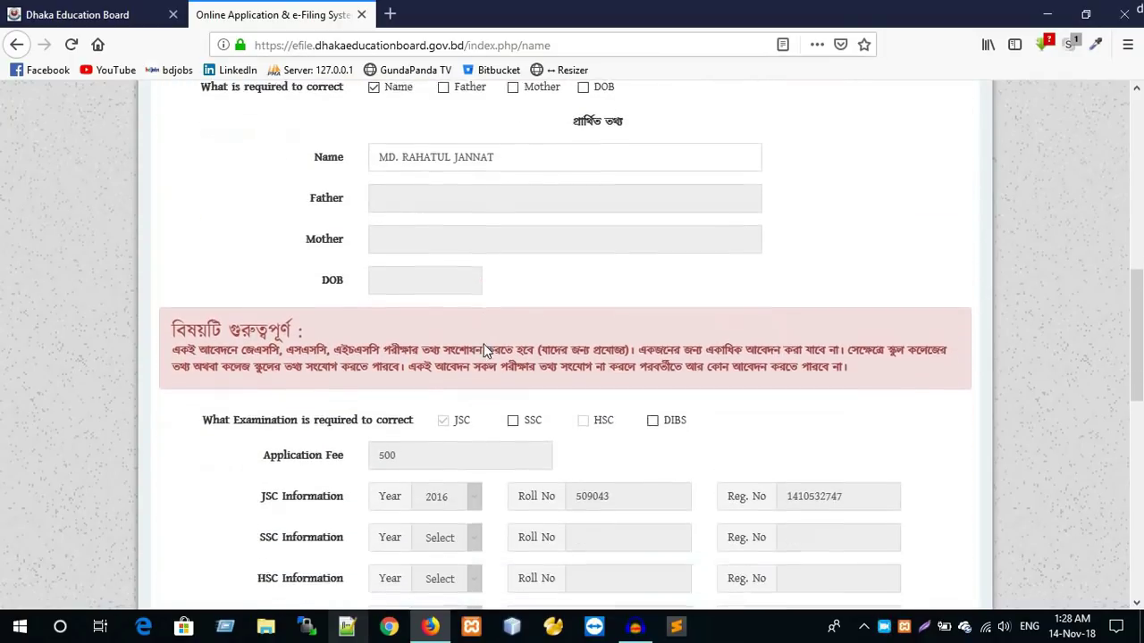
{"action": "scroll", "coordinate": [500, 362], "scroll_direction": "down", "scroll_amount": 1}
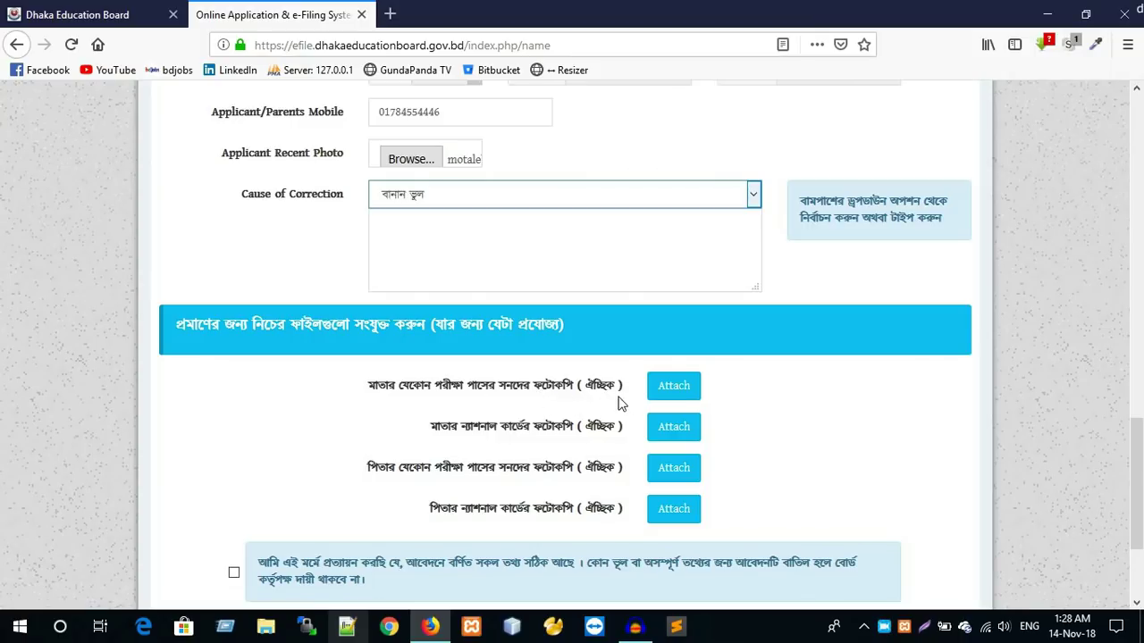
{"action": "scroll", "coordinate": [664, 407], "scroll_direction": "up", "scroll_amount": 10}
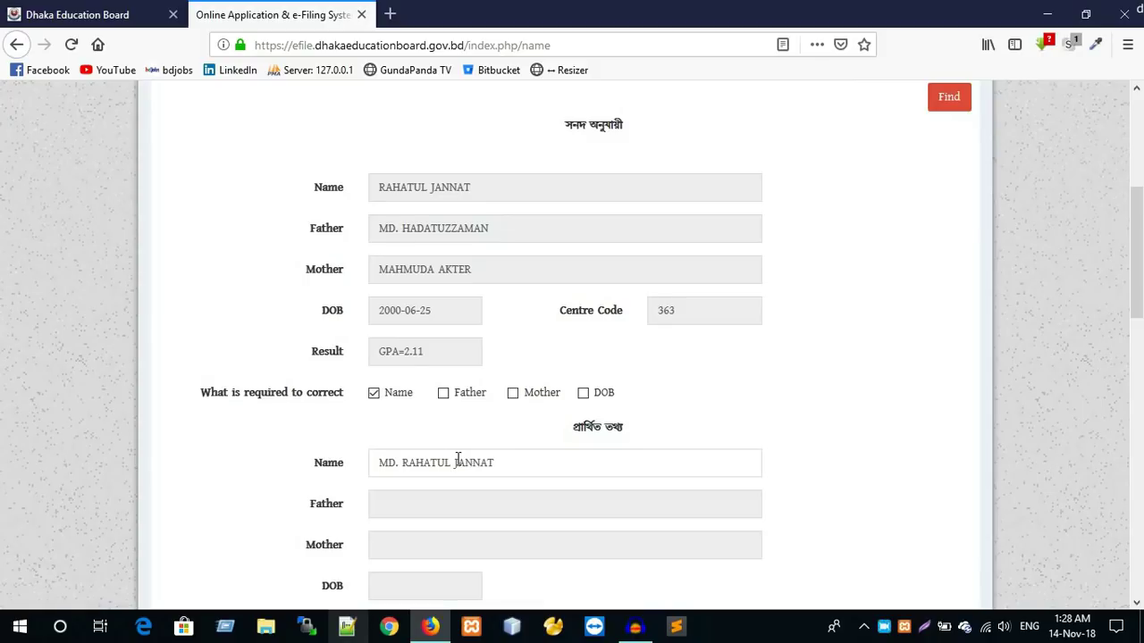
{"action": "scroll", "coordinate": [572, 393], "scroll_direction": "up", "scroll_amount": 4}
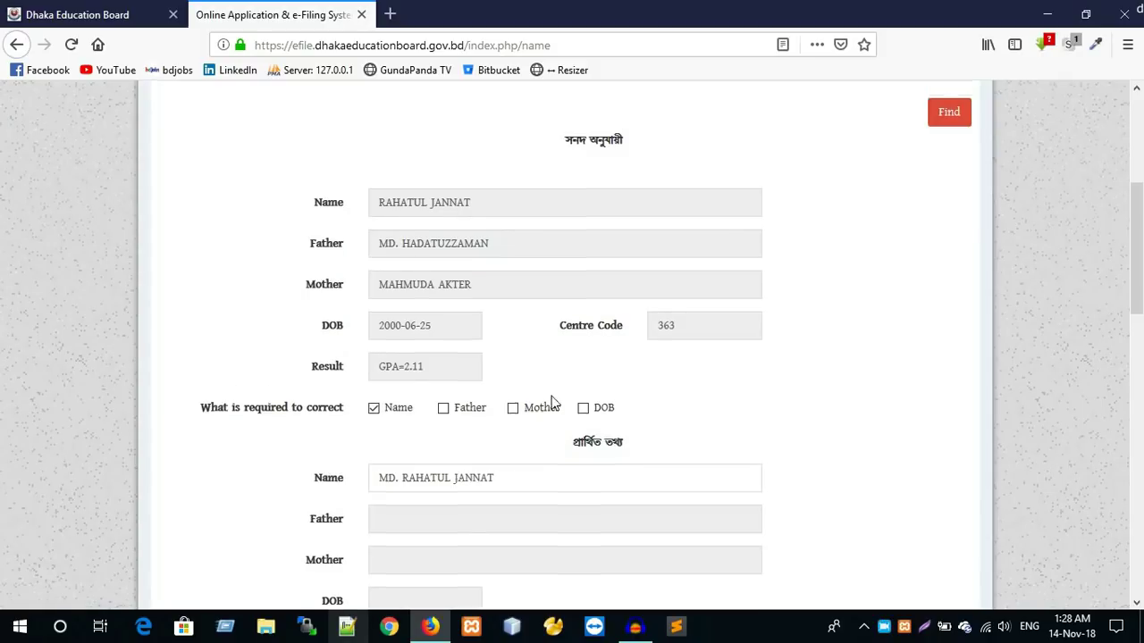
{"action": "left_click_drag", "start_coordinate": [698, 369], "coordinate": [642, 366]}
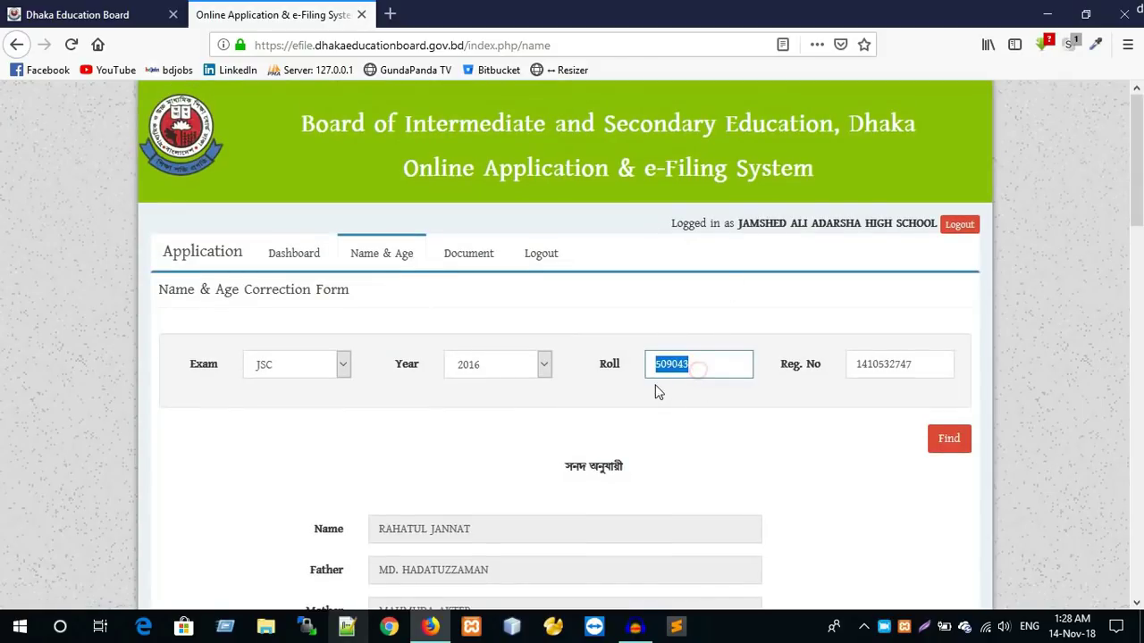
{"action": "scroll", "coordinate": [608, 438], "scroll_direction": "down", "scroll_amount": 3}
{"action": "scroll", "coordinate": [451, 342], "scroll_direction": "down", "scroll_amount": 1}
{"action": "scroll", "coordinate": [452, 342], "scroll_direction": "down", "scroll_amount": 10}
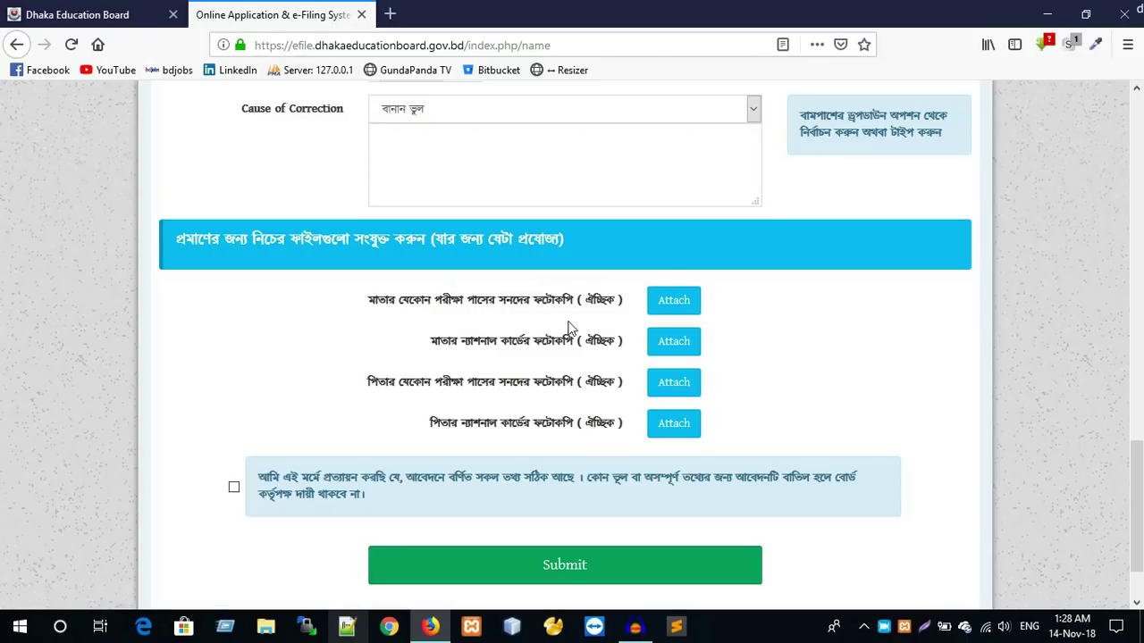
{"action": "scroll", "coordinate": [582, 330], "scroll_direction": "up", "scroll_amount": 15}
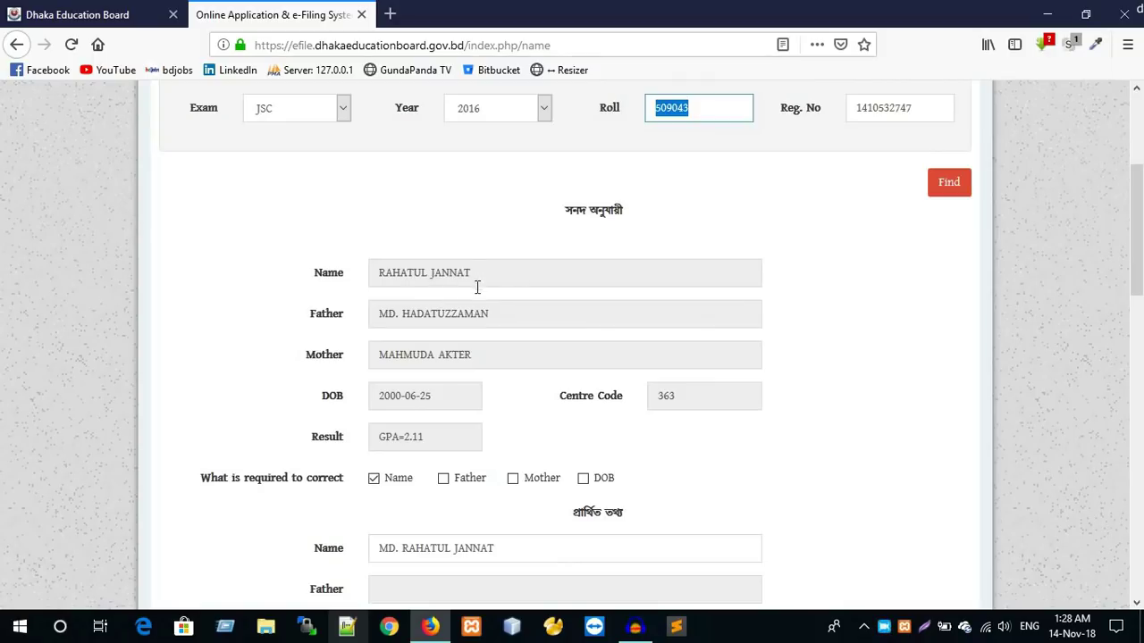
{"action": "scroll", "coordinate": [478, 295], "scroll_direction": "down", "scroll_amount": 2}
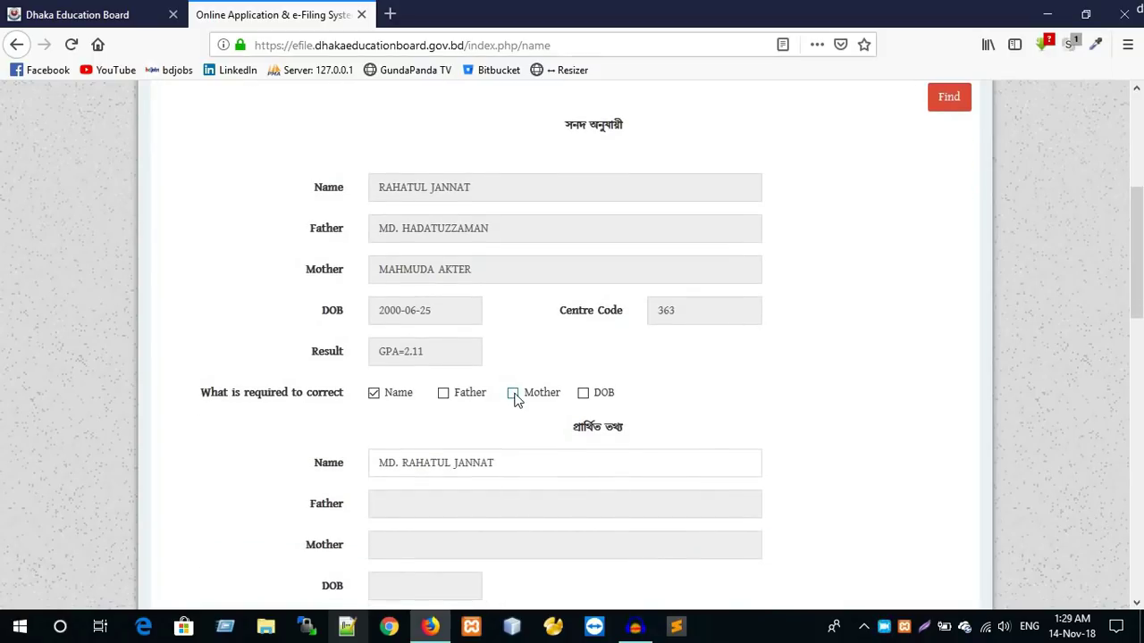
- Tick Mother under 'What is required to correct'
{"action": "left_click", "coordinate": [513, 394]}
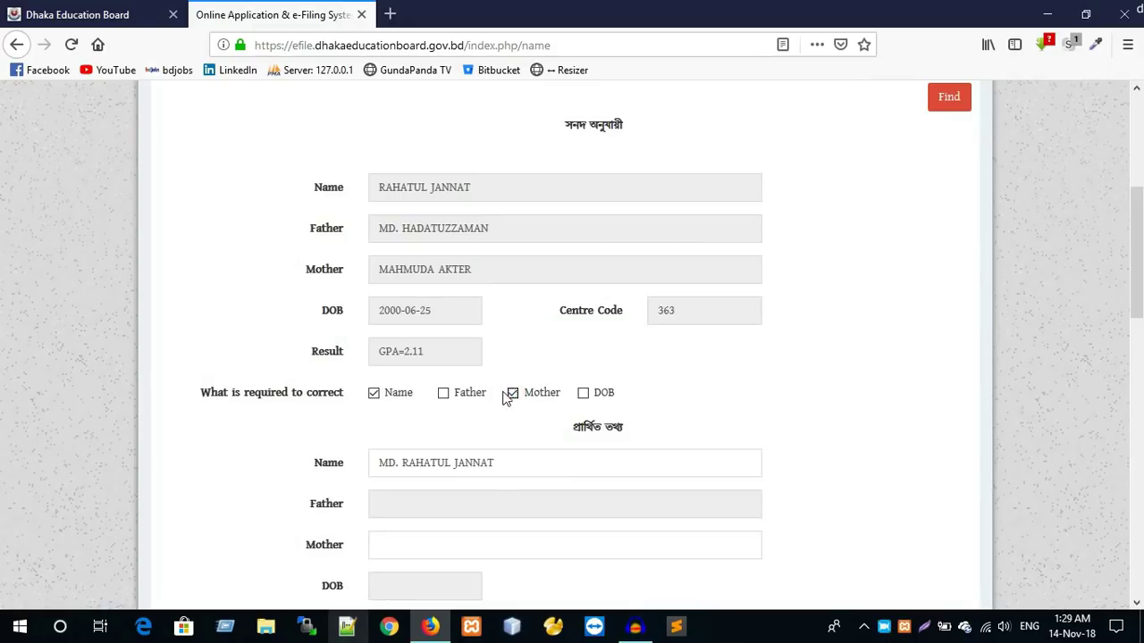
{"action": "scroll", "coordinate": [564, 428], "scroll_direction": "down", "scroll_amount": 15}
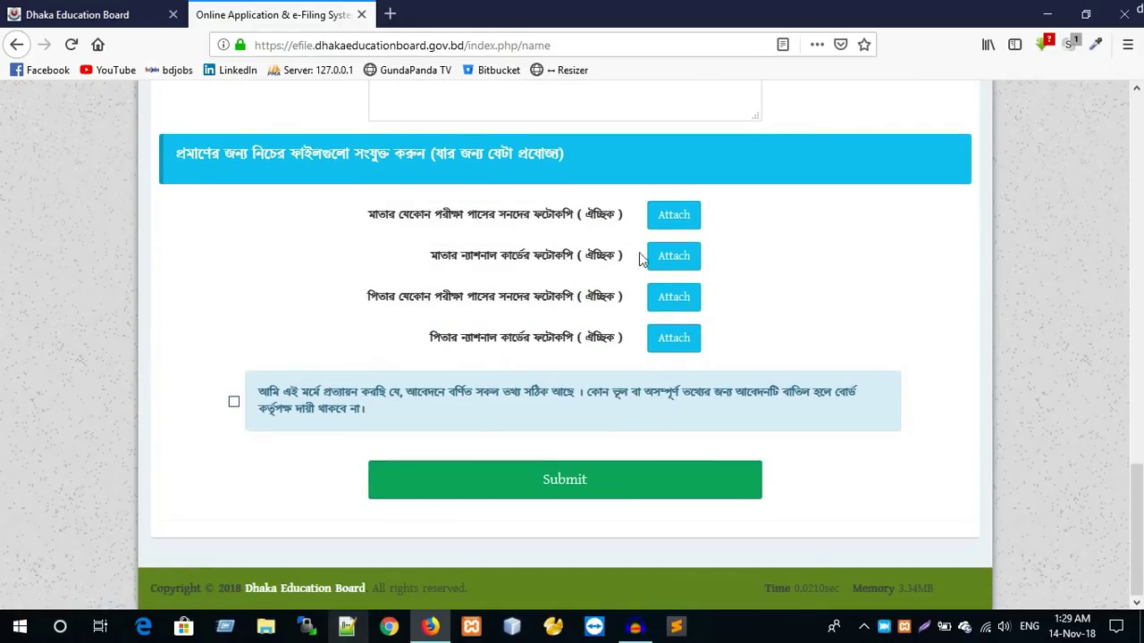
{"action": "scroll", "coordinate": [663, 234], "scroll_direction": "up", "scroll_amount": 2}
{"action": "scroll", "coordinate": [662, 237], "scroll_direction": "up", "scroll_amount": 15}
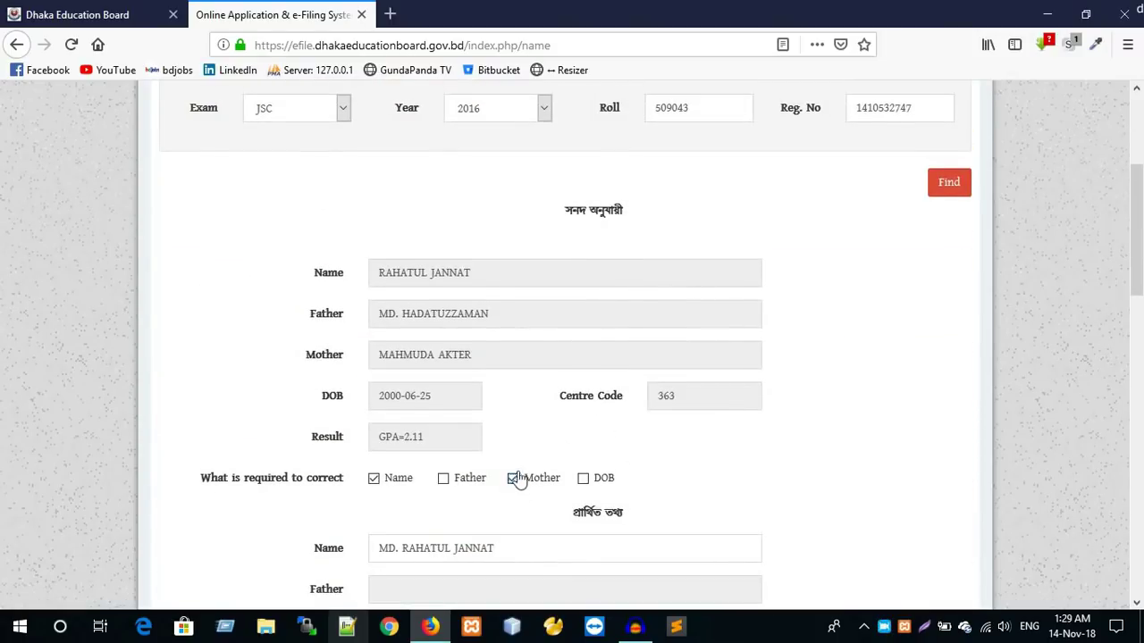
{"action": "scroll", "coordinate": [521, 482], "scroll_direction": "down", "scroll_amount": 2}
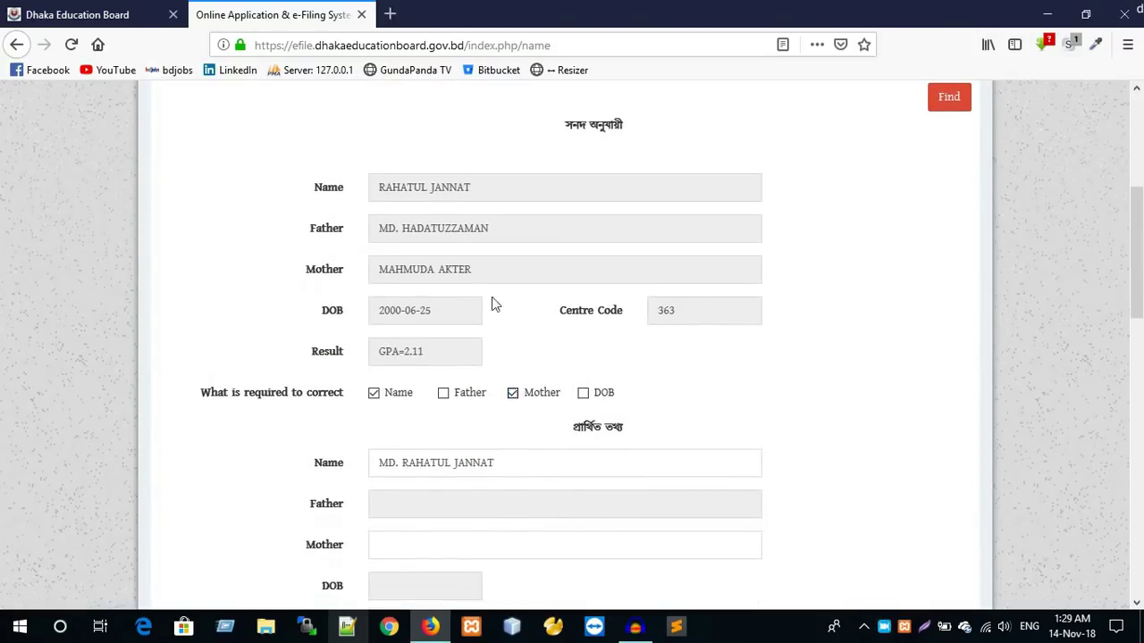
{"action": "left_click_drag", "start_coordinate": [492, 269], "coordinate": [375, 273]}
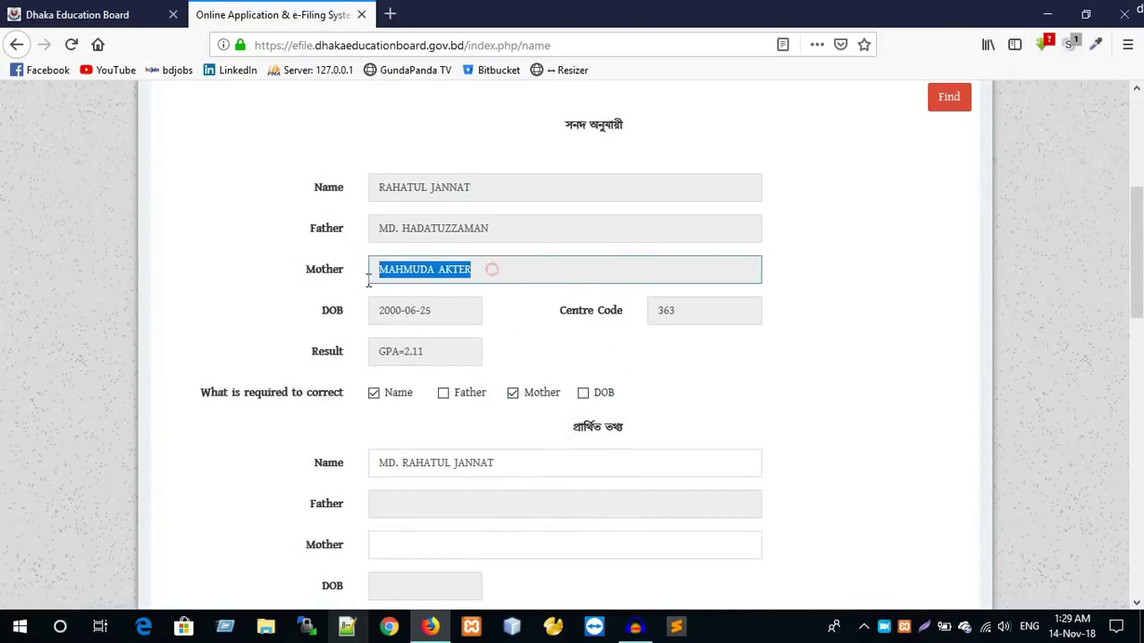
- Enter the mother's corrected name, with the MST. prefix, in the requested Mother field
{"action": "left_click", "coordinate": [416, 552]}
{"action": "type", "text": "Ms"}
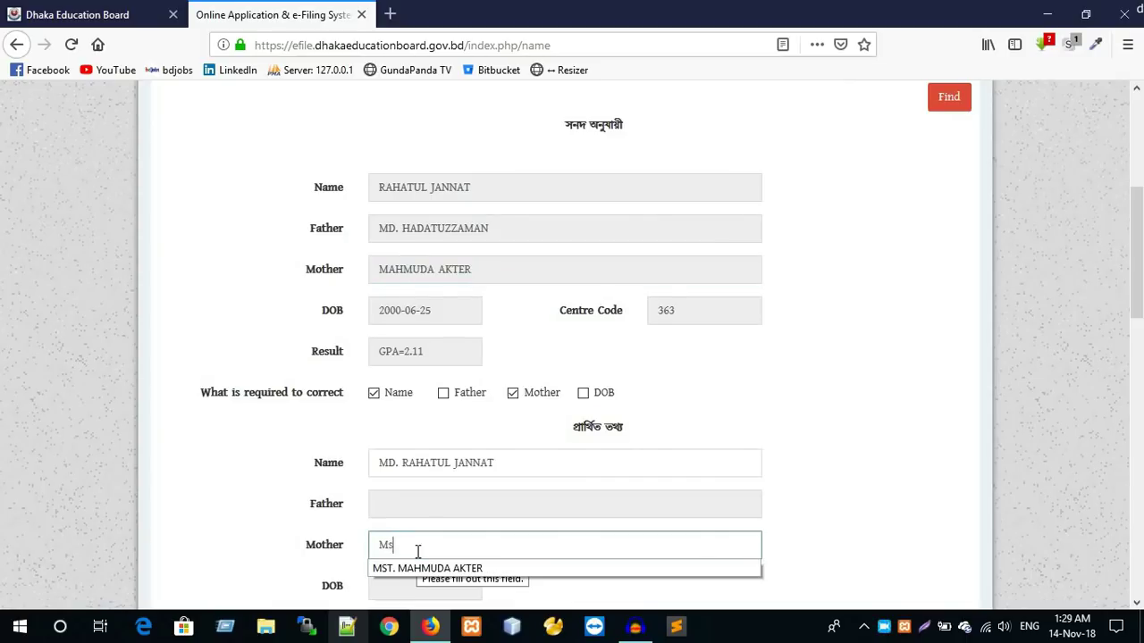
{"action": "type", "text": "t"}
{"action": "key", "text": "Down"}
{"action": "key", "text": "Return"}
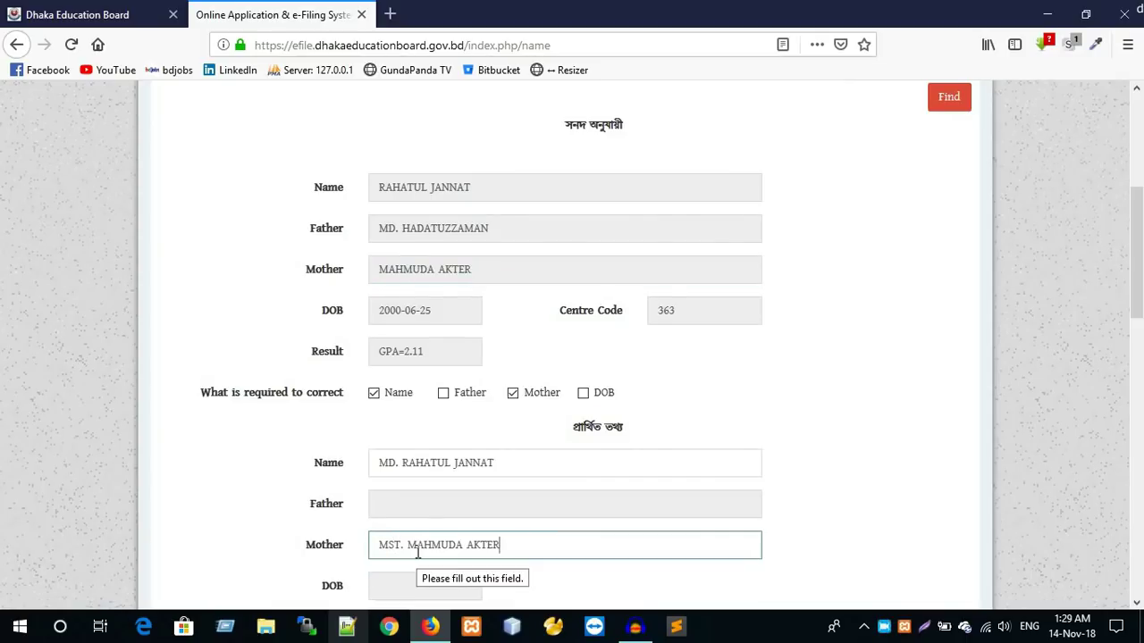
{"action": "scroll", "coordinate": [401, 501], "scroll_direction": "down", "scroll_amount": 2}
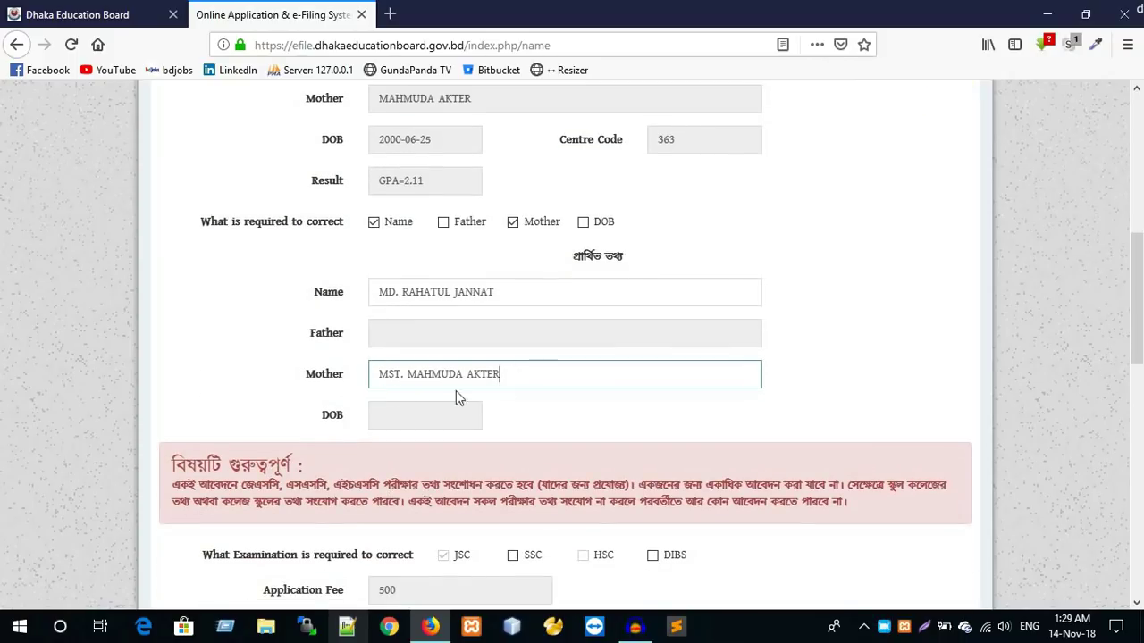
{"action": "scroll", "coordinate": [522, 386], "scroll_direction": "down", "scroll_amount": 2}
{"action": "scroll", "coordinate": [527, 391], "scroll_direction": "down", "scroll_amount": 10}
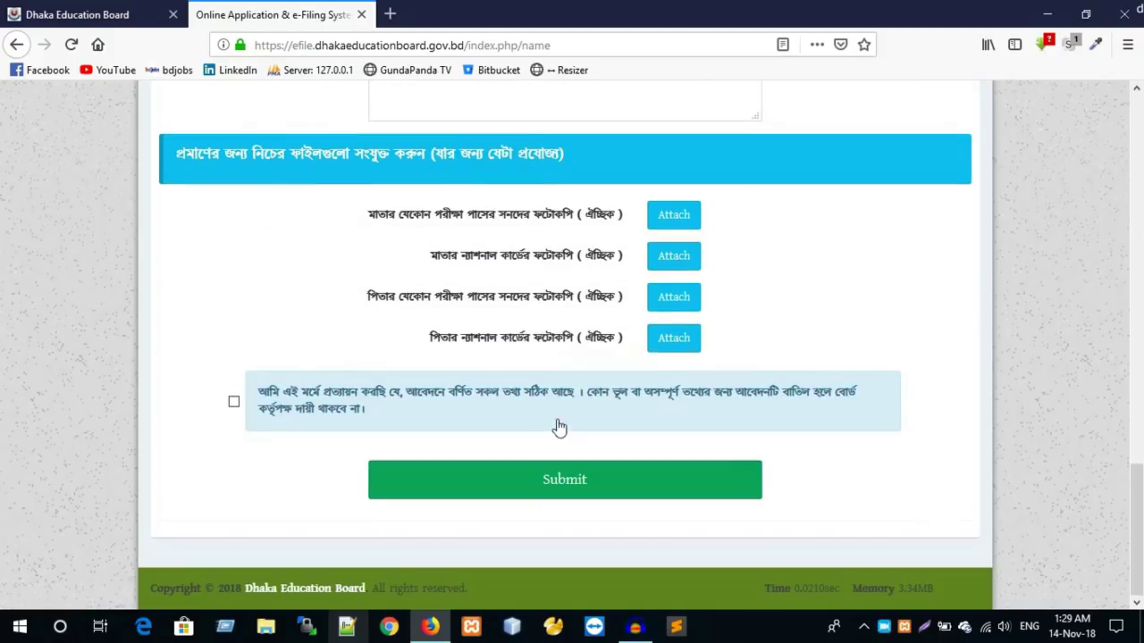
{"action": "scroll", "coordinate": [646, 222], "scroll_direction": "up", "scroll_amount": 15}
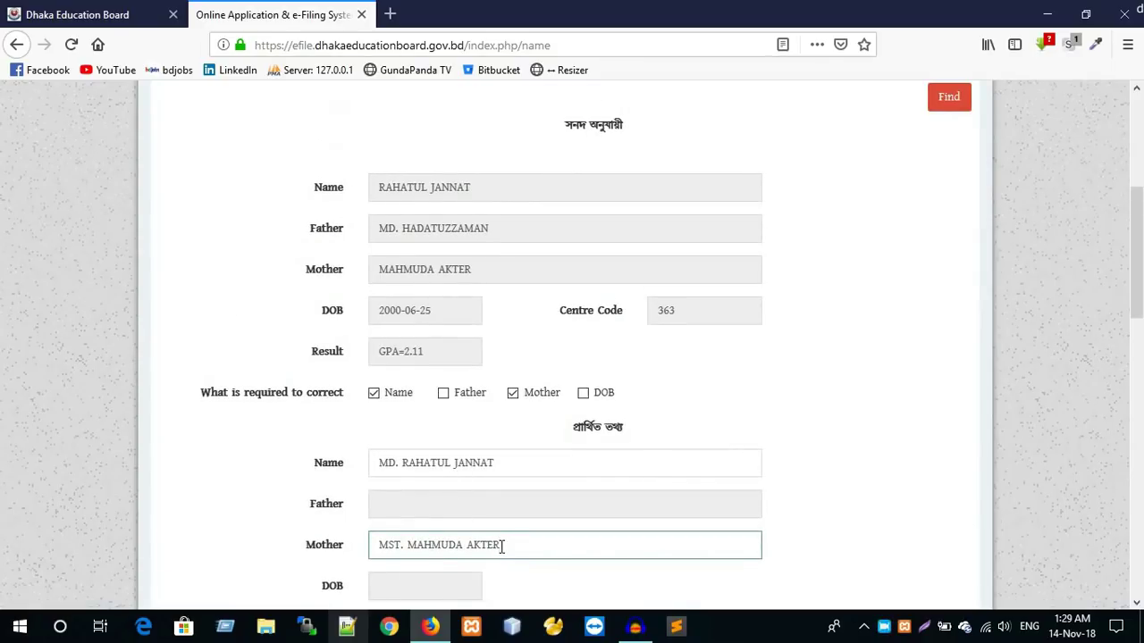
{"action": "scroll", "coordinate": [518, 554], "scroll_direction": "down", "scroll_amount": 14}
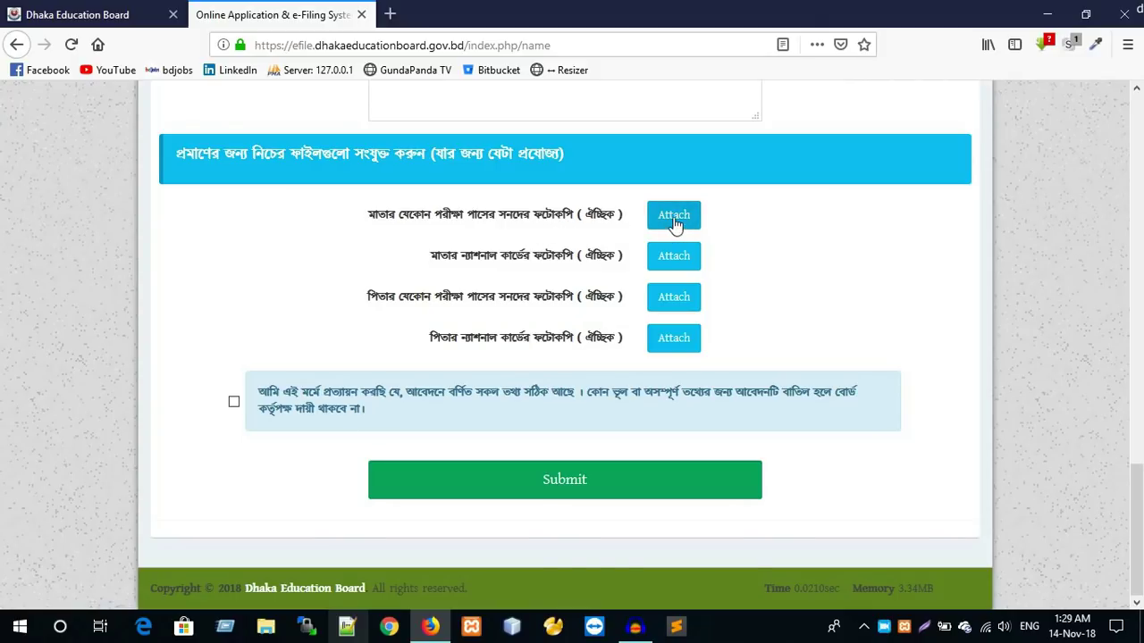
- Attach New Microsoft Word Document.pdf from Desktop as the mother's exam certificate and national ID copies
{"action": "left_click", "coordinate": [674, 222]}
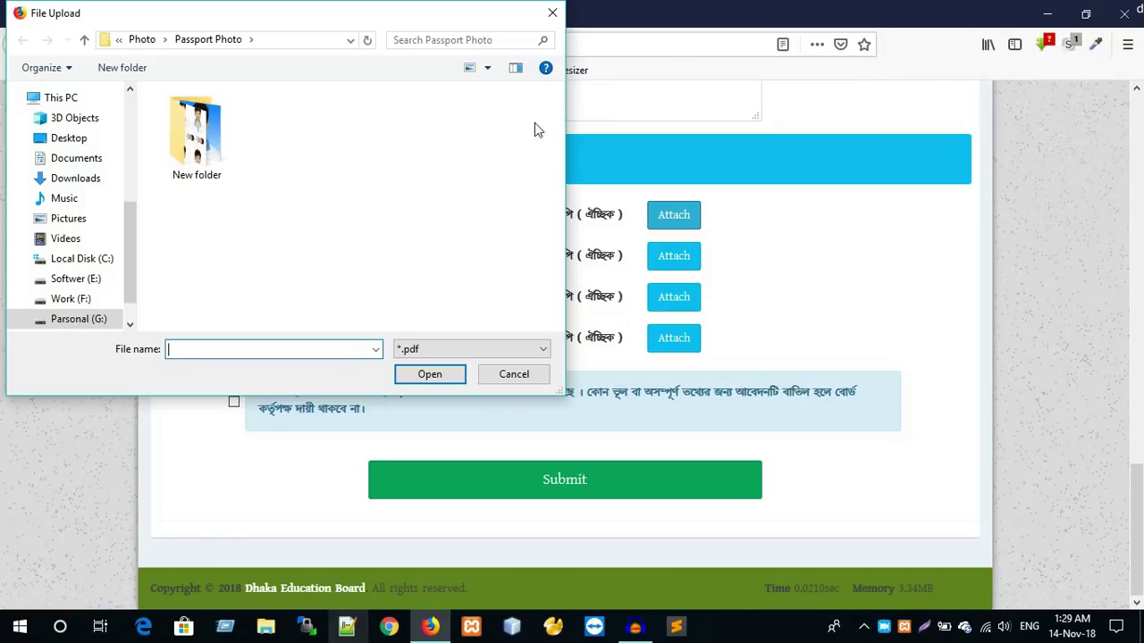
{"action": "left_click", "coordinate": [551, 16]}
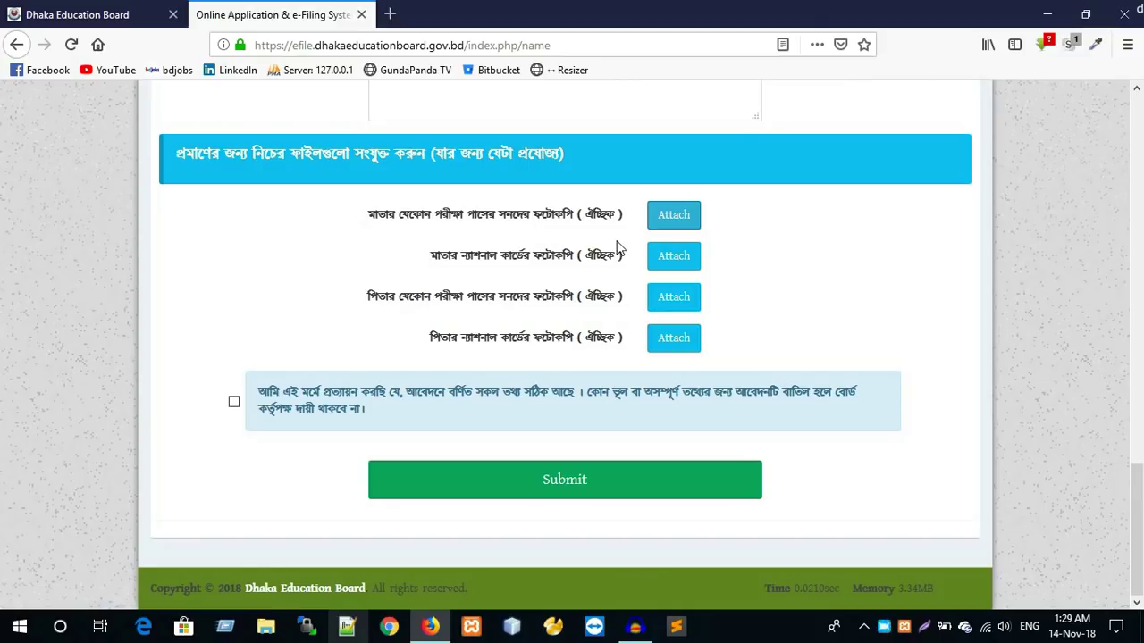
{"action": "left_click", "coordinate": [668, 219]}
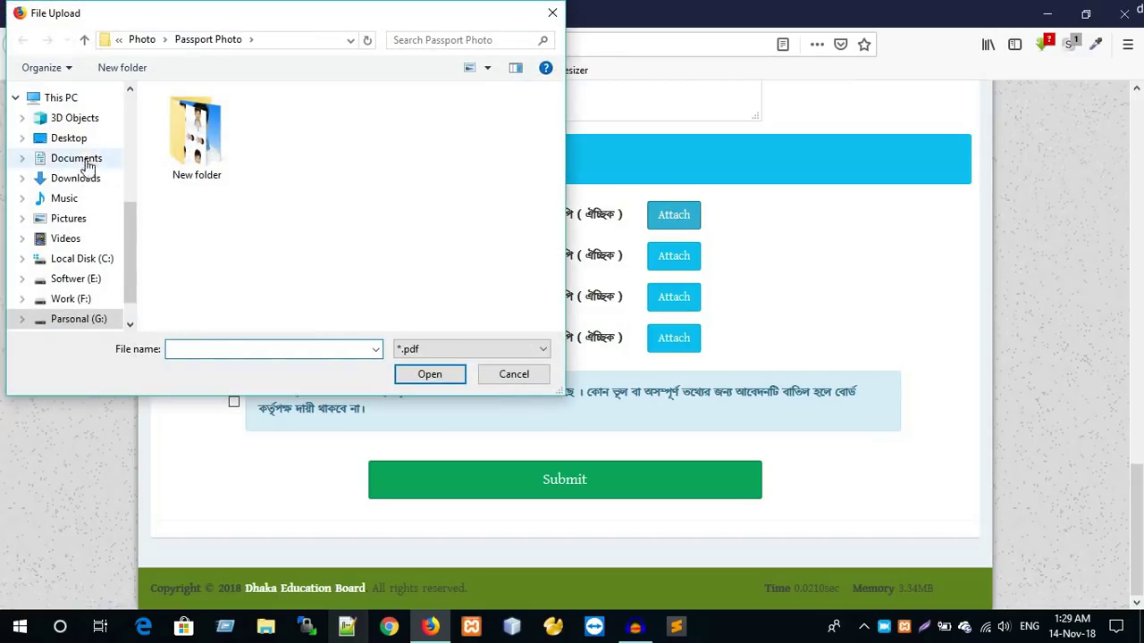
{"action": "left_click", "coordinate": [76, 140]}
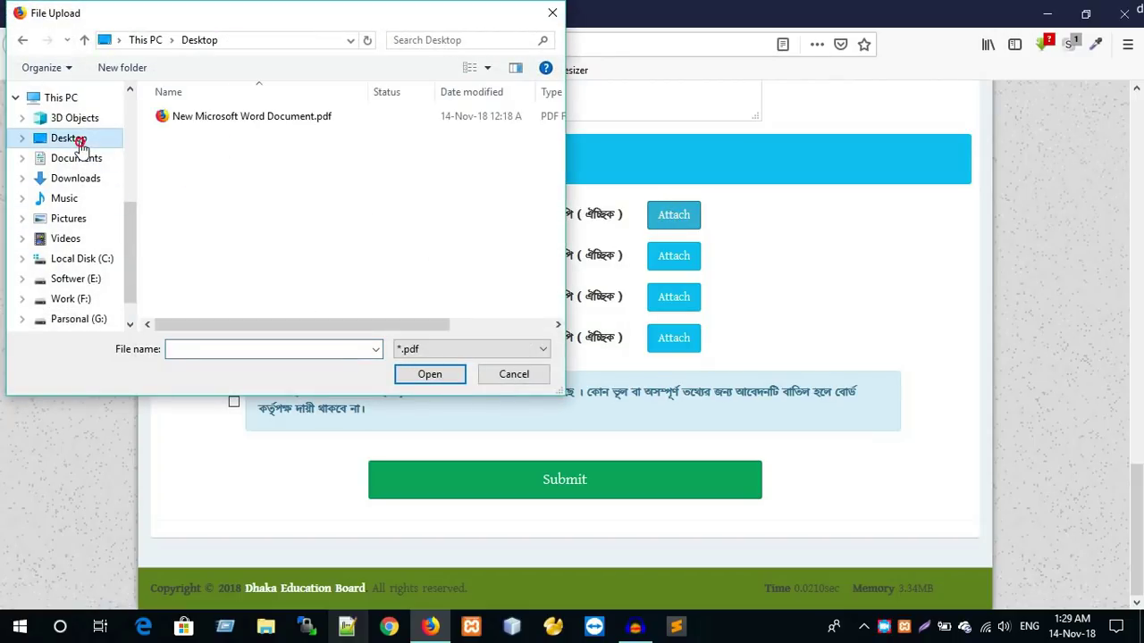
{"action": "double_click", "coordinate": [204, 124]}
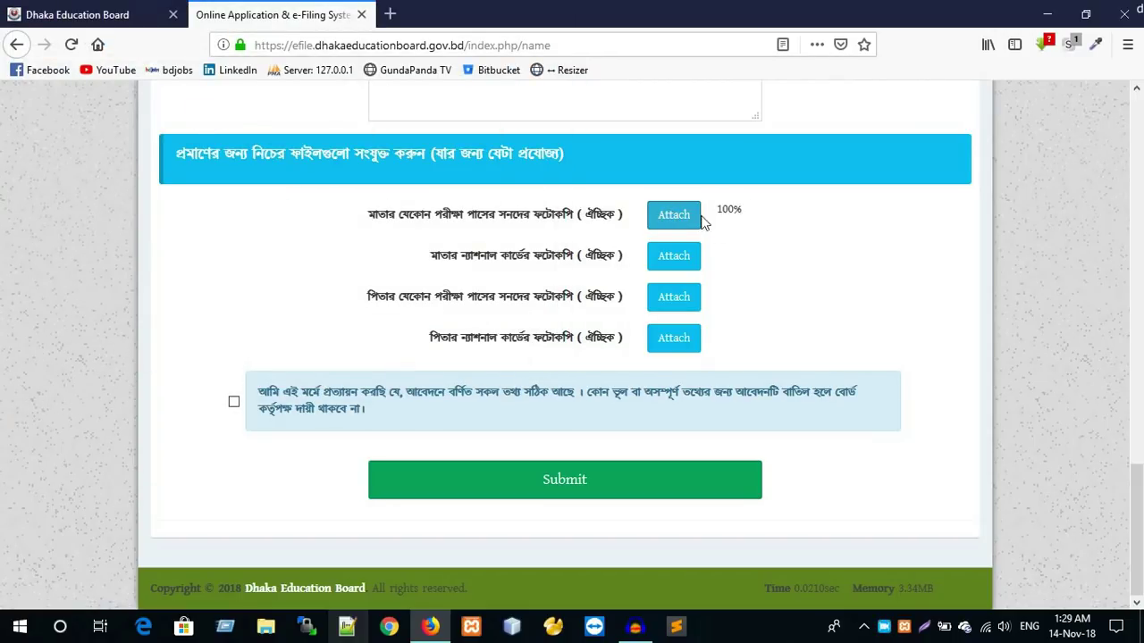
{"action": "left_click", "coordinate": [689, 261]}
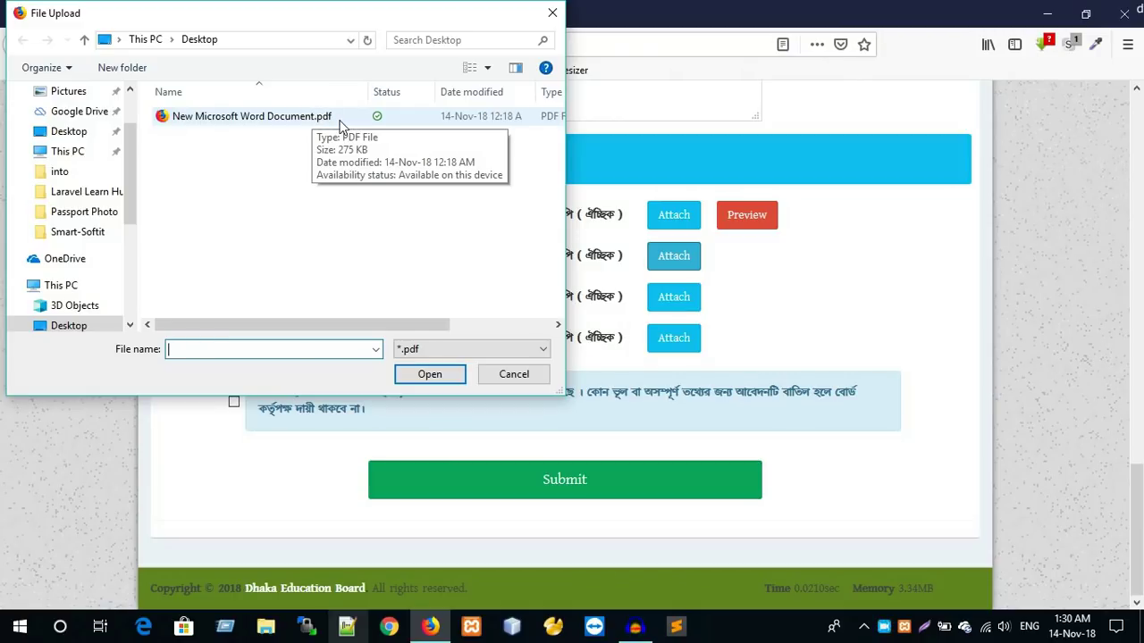
{"action": "double_click", "coordinate": [313, 121]}
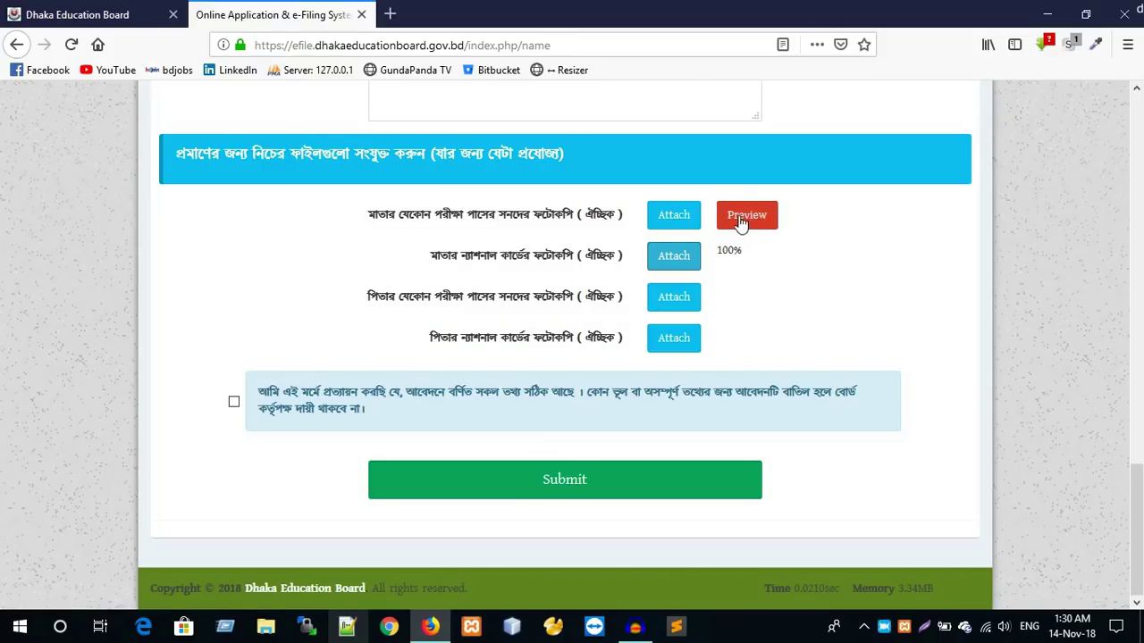
- Preview the uploaded mother's certificate copy, then close the preview
{"action": "left_click", "coordinate": [753, 223]}
{"action": "left_click", "coordinate": [749, 220]}
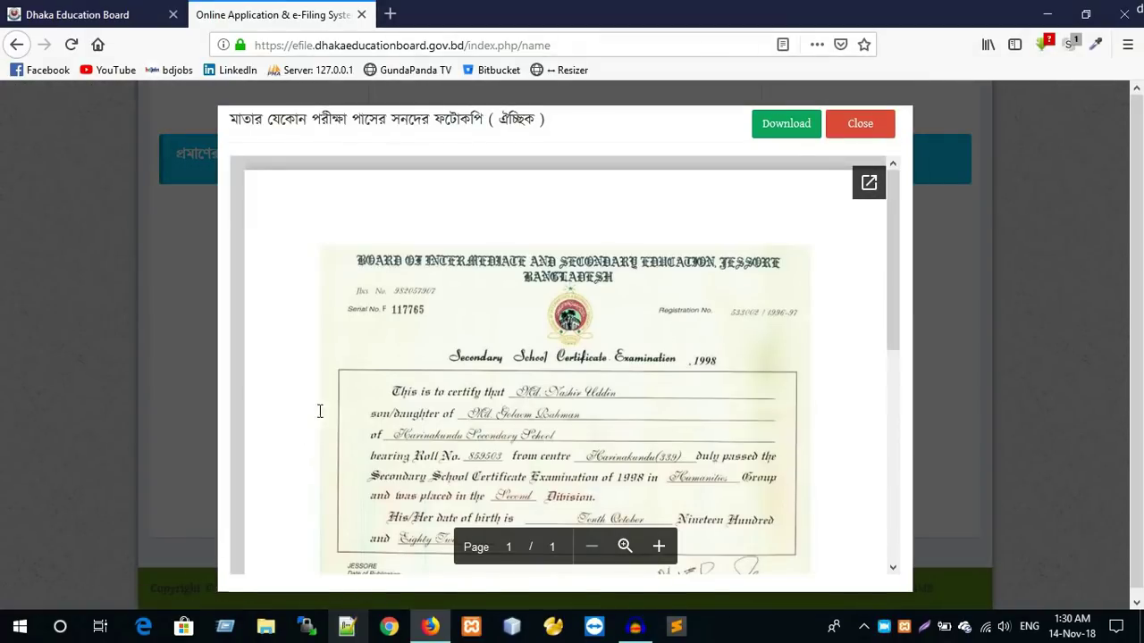
{"action": "scroll", "coordinate": [567, 480], "scroll_direction": "down", "scroll_amount": 3}
{"action": "scroll", "coordinate": [566, 480], "scroll_direction": "up", "scroll_amount": 2}
{"action": "scroll", "coordinate": [592, 417], "scroll_direction": "down", "scroll_amount": 1}
{"action": "scroll", "coordinate": [592, 416], "scroll_direction": "up", "scroll_amount": 1}
{"action": "left_click", "coordinate": [893, 124]}
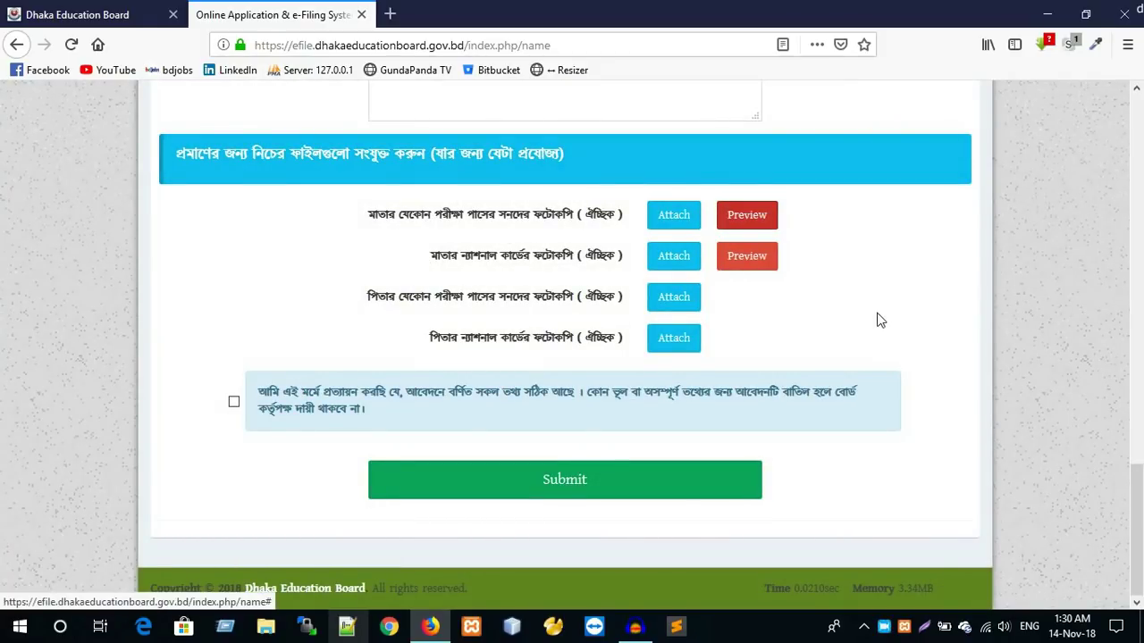
- Tick the declaration that all given information is correct and review the completed form
{"action": "scroll", "coordinate": [881, 317], "scroll_direction": "up", "scroll_amount": 3}
{"action": "scroll", "coordinate": [881, 313], "scroll_direction": "down", "scroll_amount": 3}
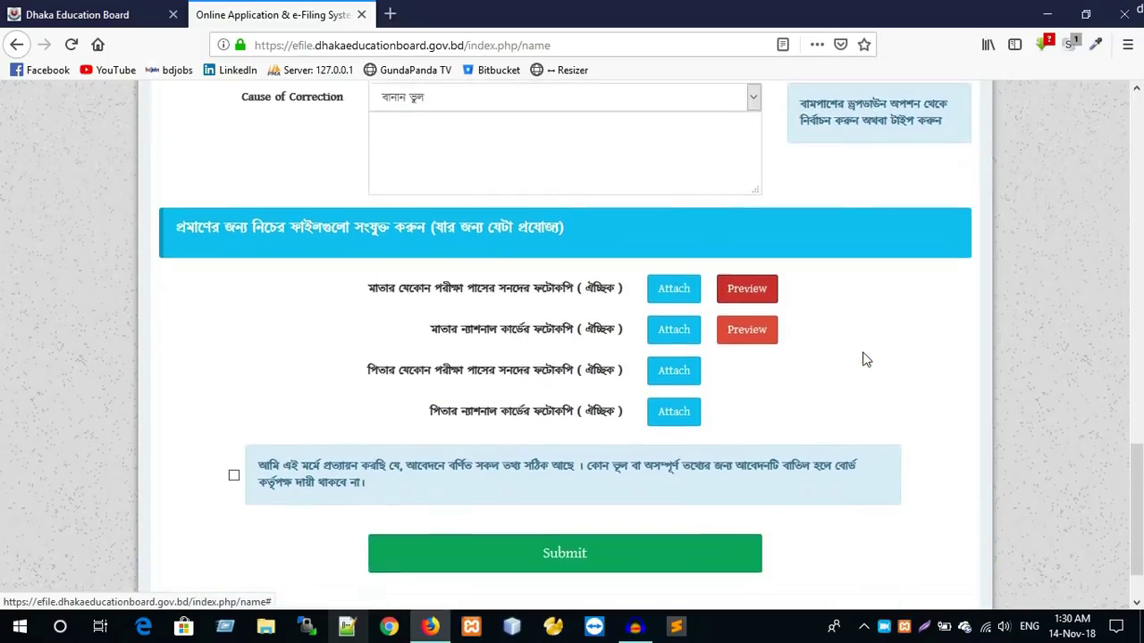
{"action": "scroll", "coordinate": [665, 239], "scroll_direction": "up", "scroll_amount": 5}
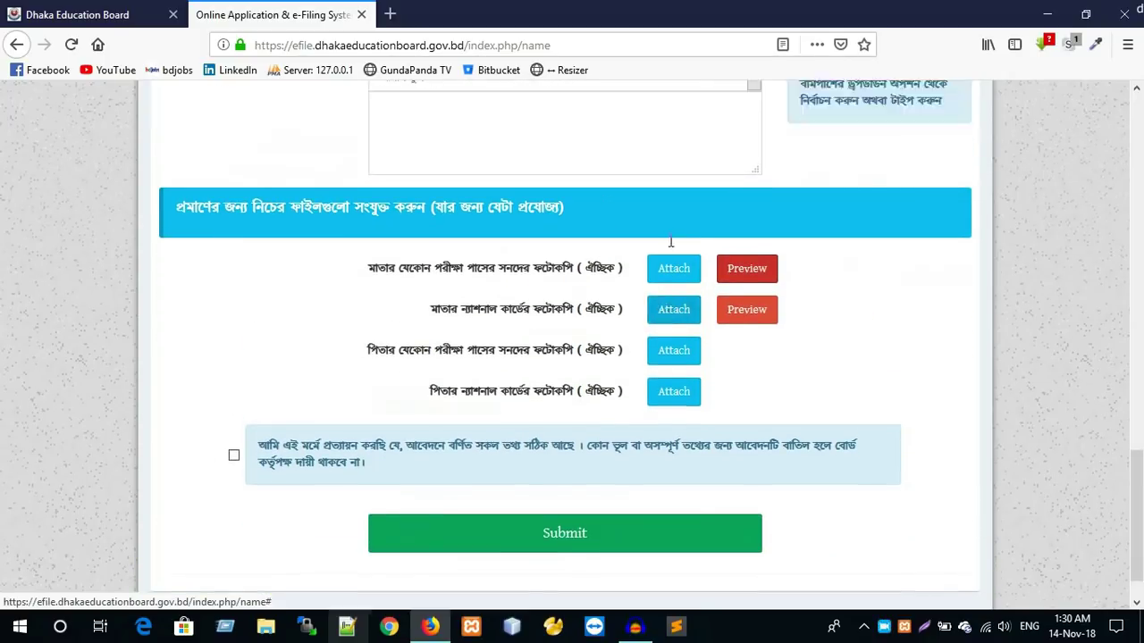
{"action": "scroll", "coordinate": [897, 244], "scroll_direction": "down", "scroll_amount": 5}
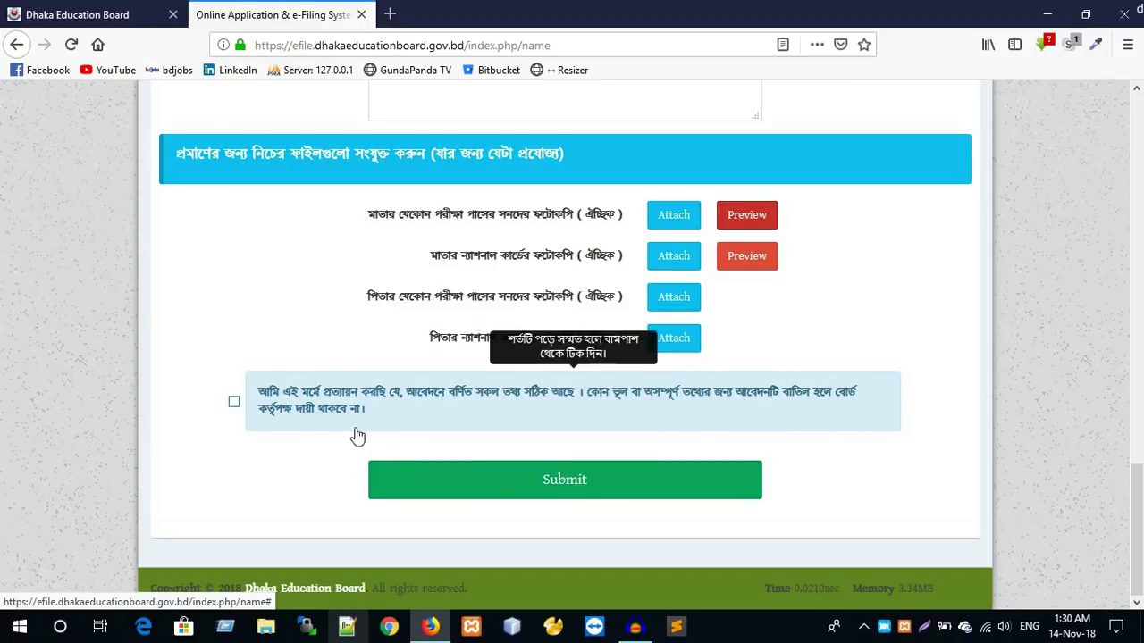
{"action": "left_click", "coordinate": [233, 402]}
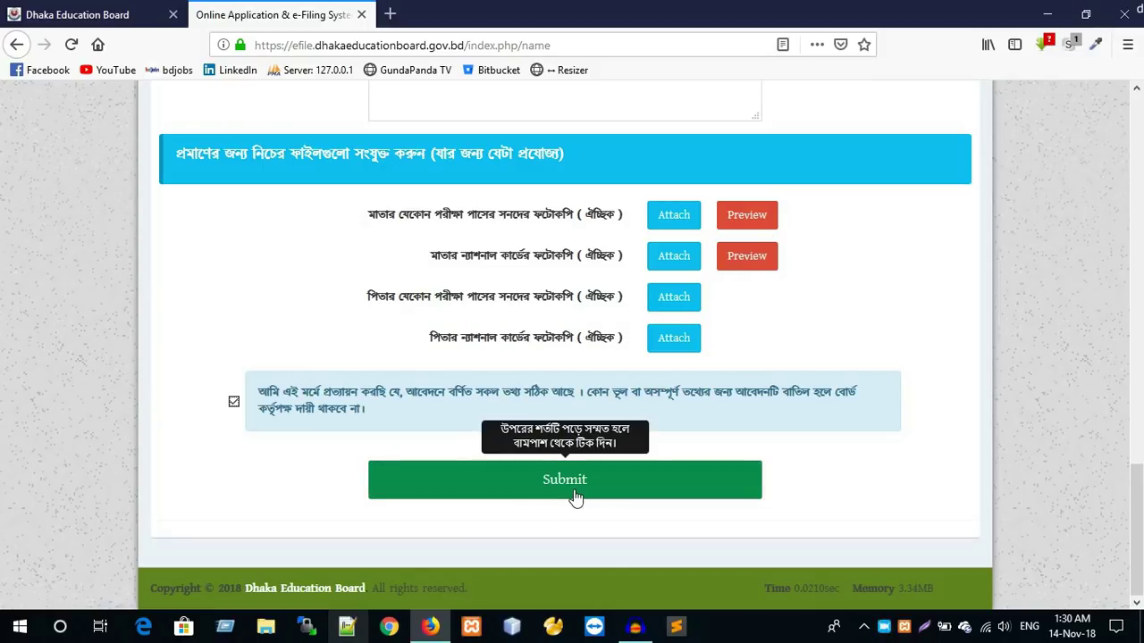
{"action": "scroll", "coordinate": [610, 491], "scroll_direction": "up", "scroll_amount": 12}
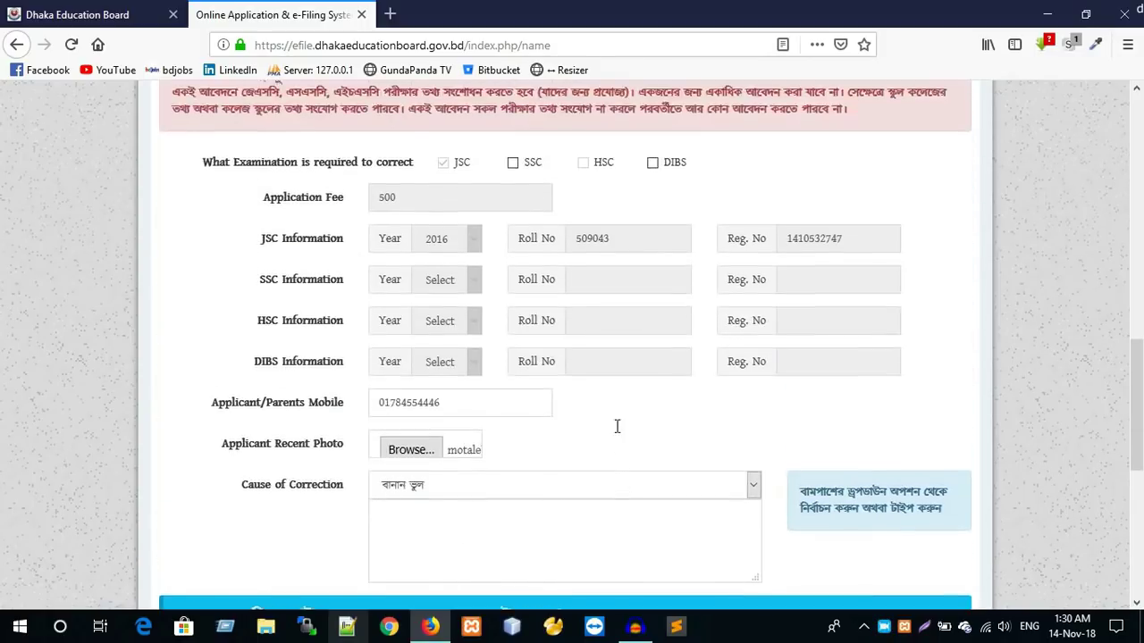
{"action": "scroll", "coordinate": [742, 316], "scroll_direction": "down", "scroll_amount": 2}
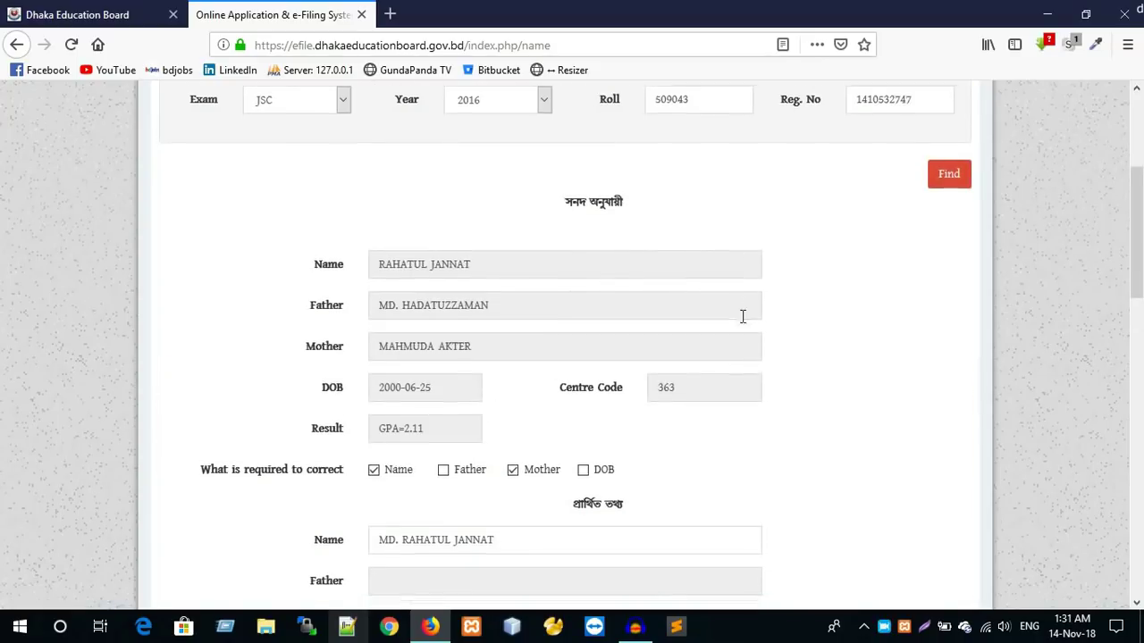
{"action": "scroll", "coordinate": [694, 372], "scroll_direction": "down", "scroll_amount": 3}
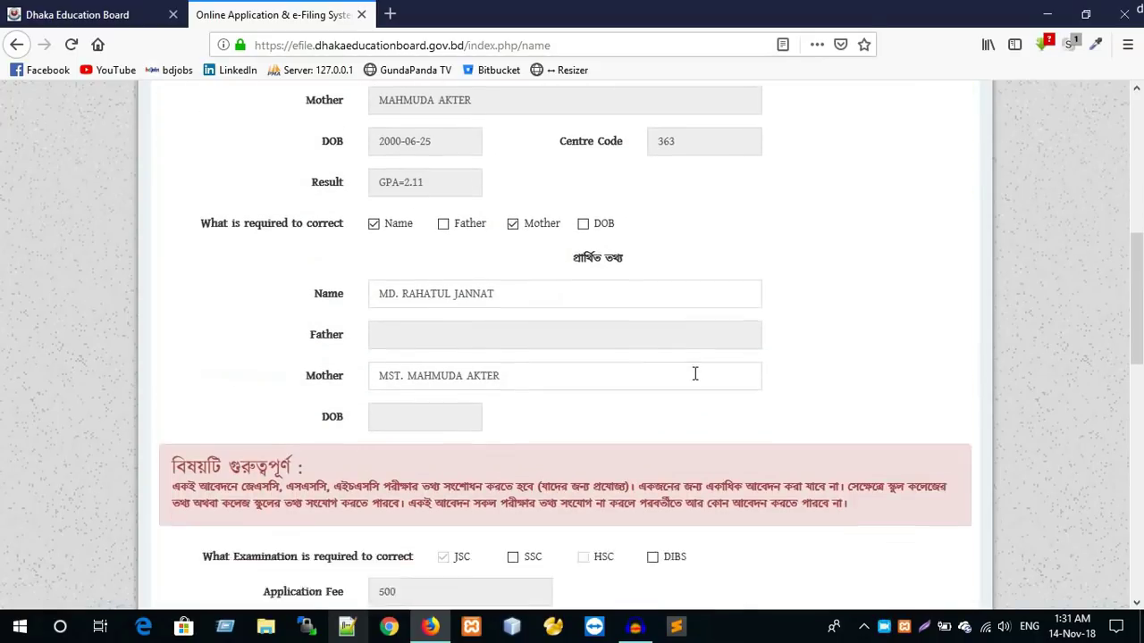
{"action": "scroll", "coordinate": [704, 354], "scroll_direction": "down", "scroll_amount": 8}
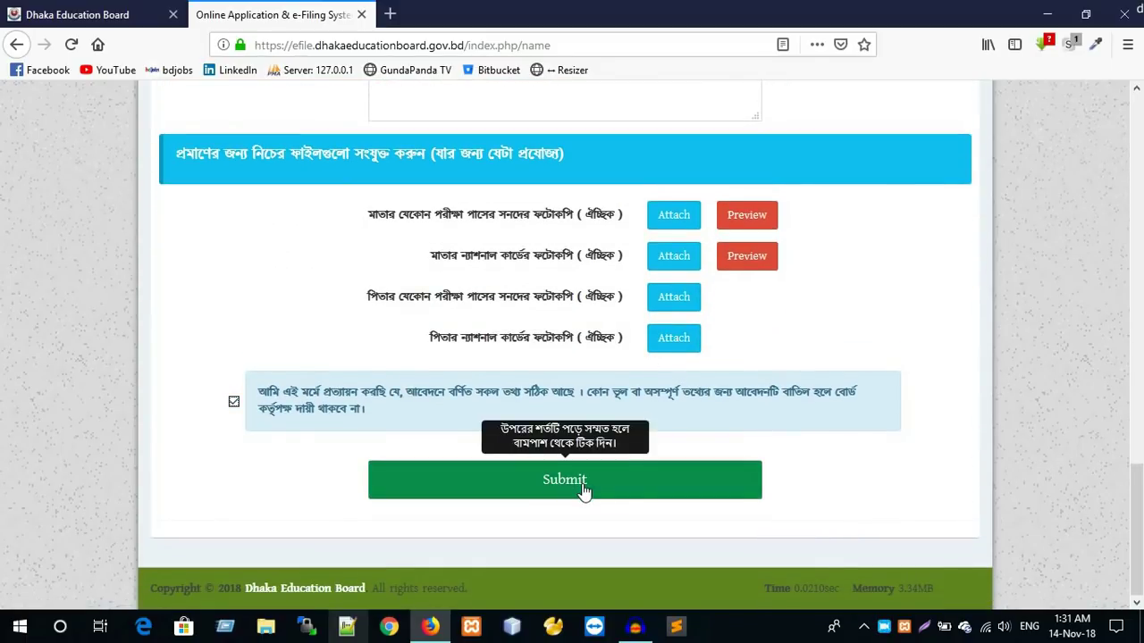
{"action": "scroll", "coordinate": [666, 391], "scroll_direction": "up", "scroll_amount": 10}
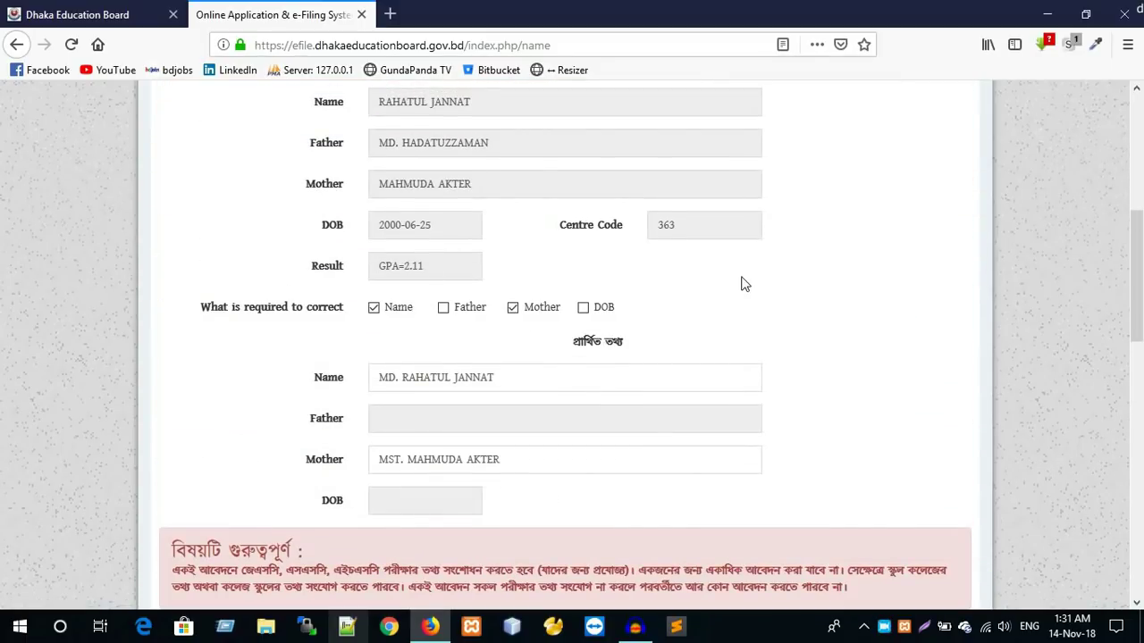
{"action": "scroll", "coordinate": [743, 303], "scroll_direction": "down", "scroll_amount": 10}
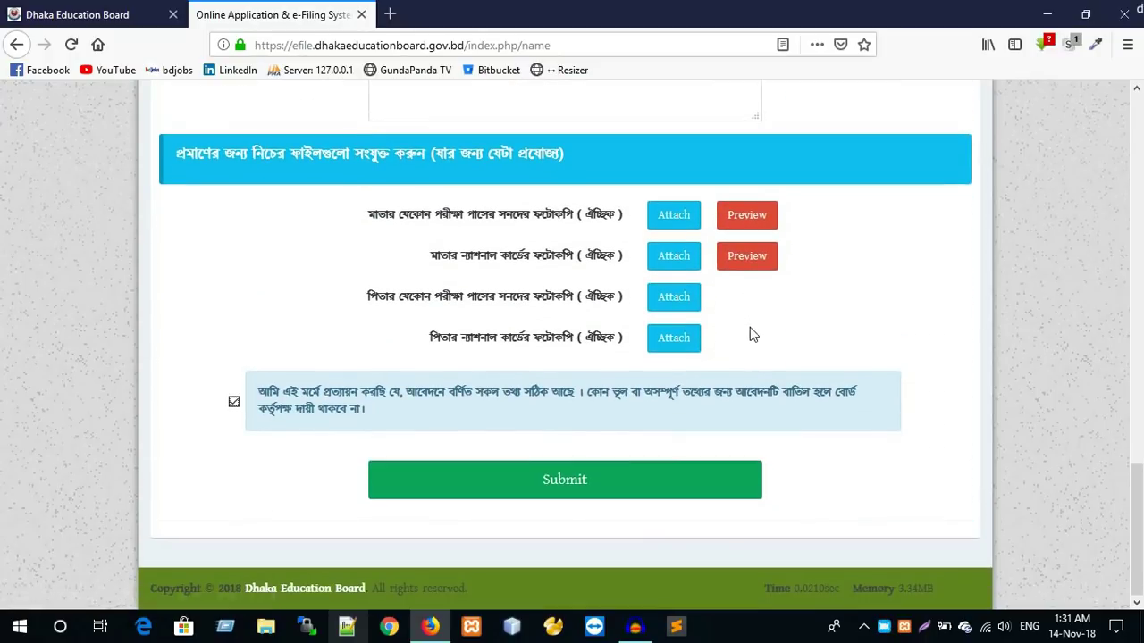
{"action": "left_click", "coordinate": [571, 490]}
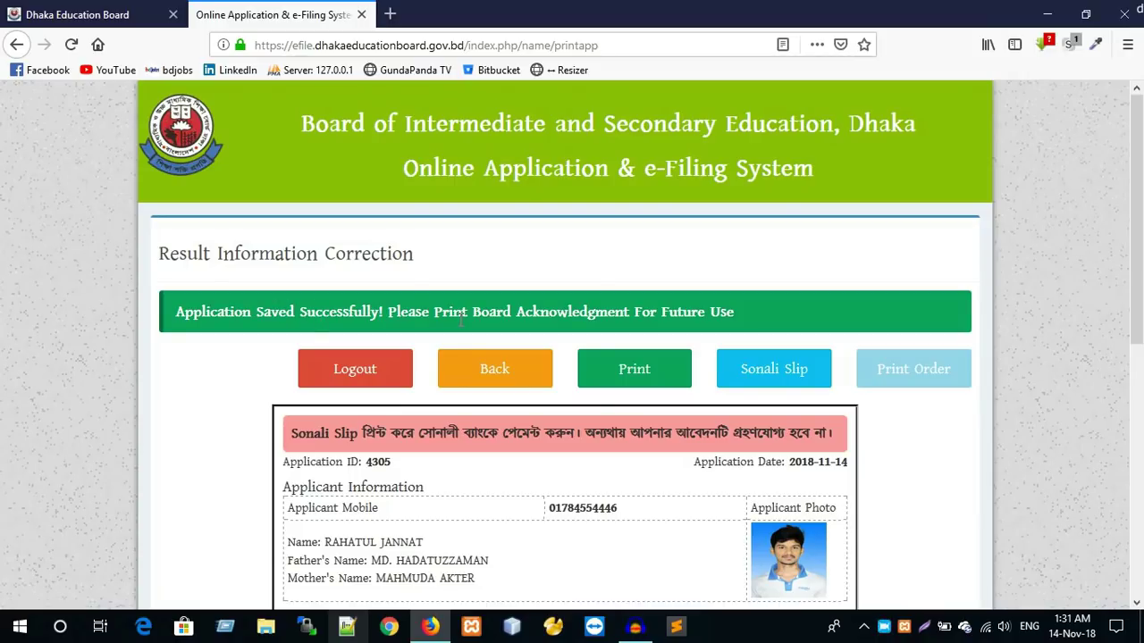
{"action": "scroll", "coordinate": [331, 275], "scroll_direction": "down", "scroll_amount": 3}
{"action": "scroll", "coordinate": [312, 264], "scroll_direction": "up", "scroll_amount": 3}
{"action": "scroll", "coordinate": [597, 274], "scroll_direction": "down", "scroll_amount": 5}
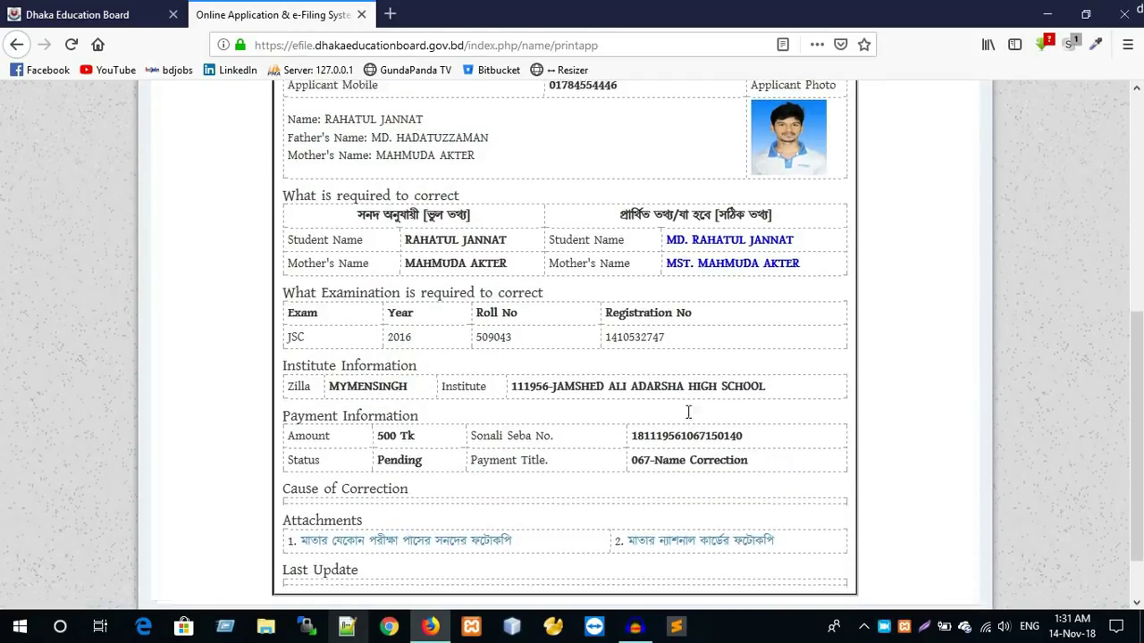
{"action": "scroll", "coordinate": [524, 315], "scroll_direction": "up", "scroll_amount": 3}
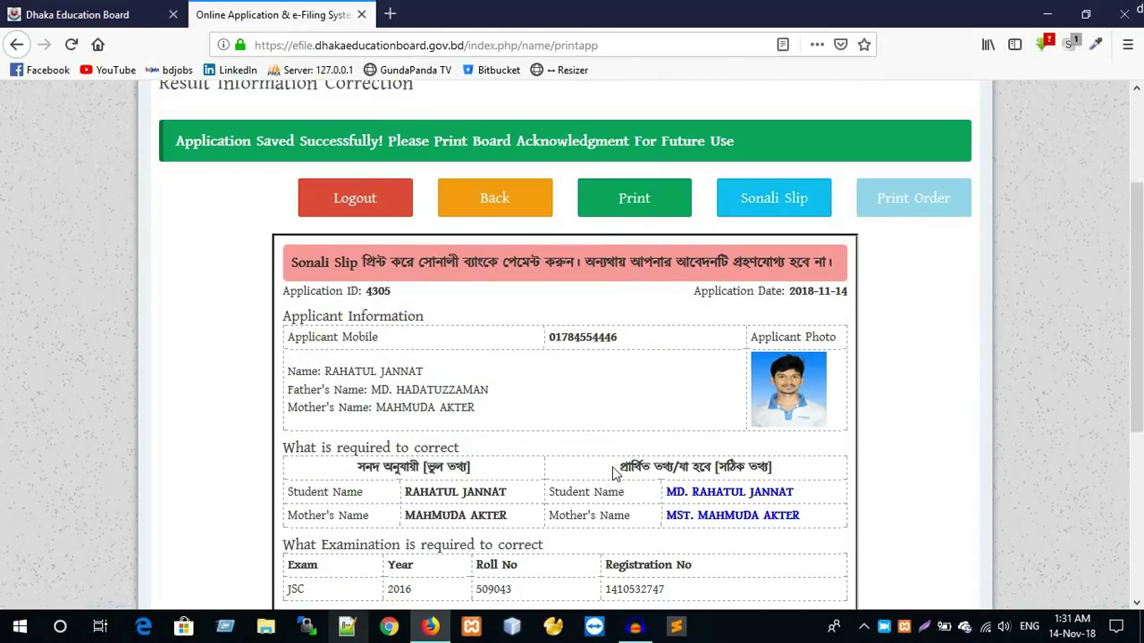
{"action": "scroll", "coordinate": [613, 473], "scroll_direction": "up", "scroll_amount": 2}
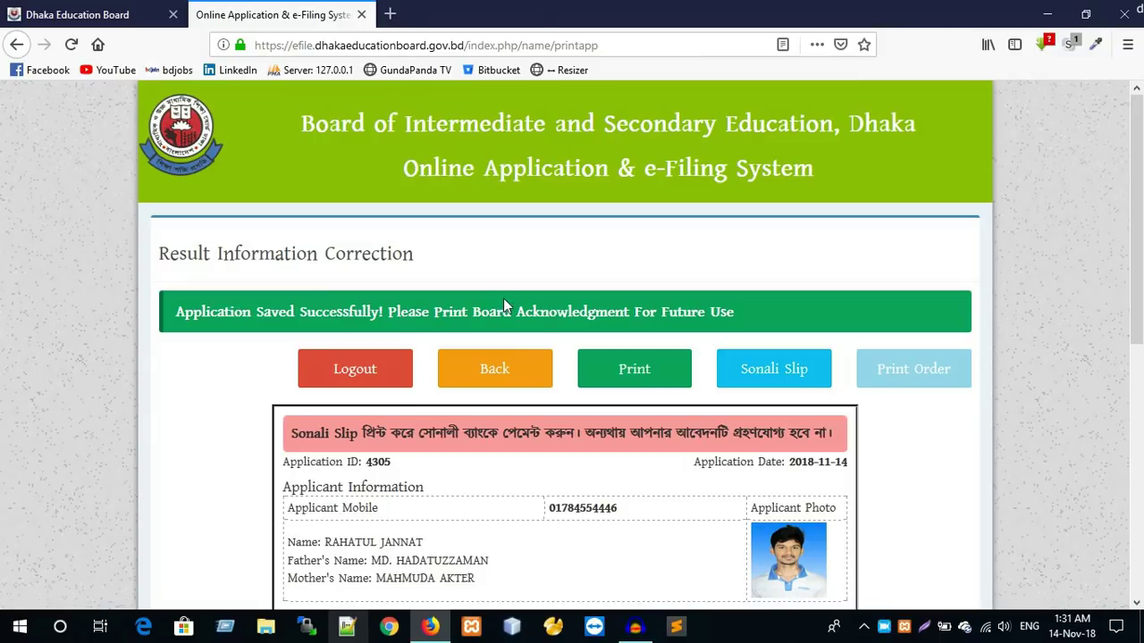
{"action": "scroll", "coordinate": [506, 304], "scroll_direction": "down", "scroll_amount": 2}
{"action": "scroll", "coordinate": [465, 375], "scroll_direction": "down", "scroll_amount": 3}
{"action": "scroll", "coordinate": [625, 442], "scroll_direction": "up", "scroll_amount": 3}
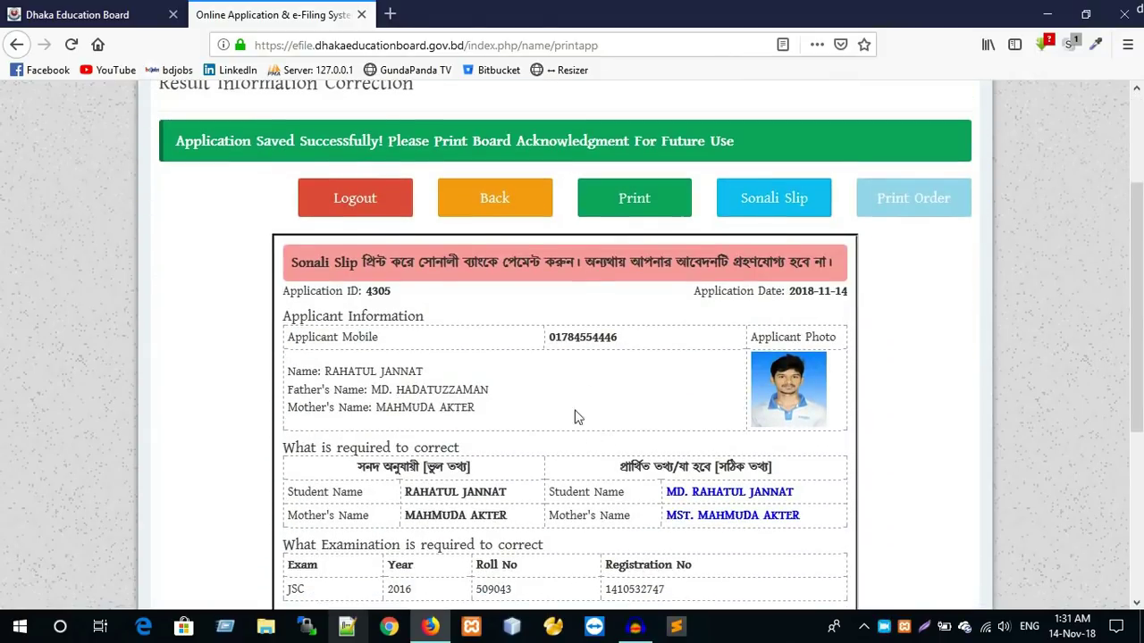
{"action": "left_click", "coordinate": [633, 202]}
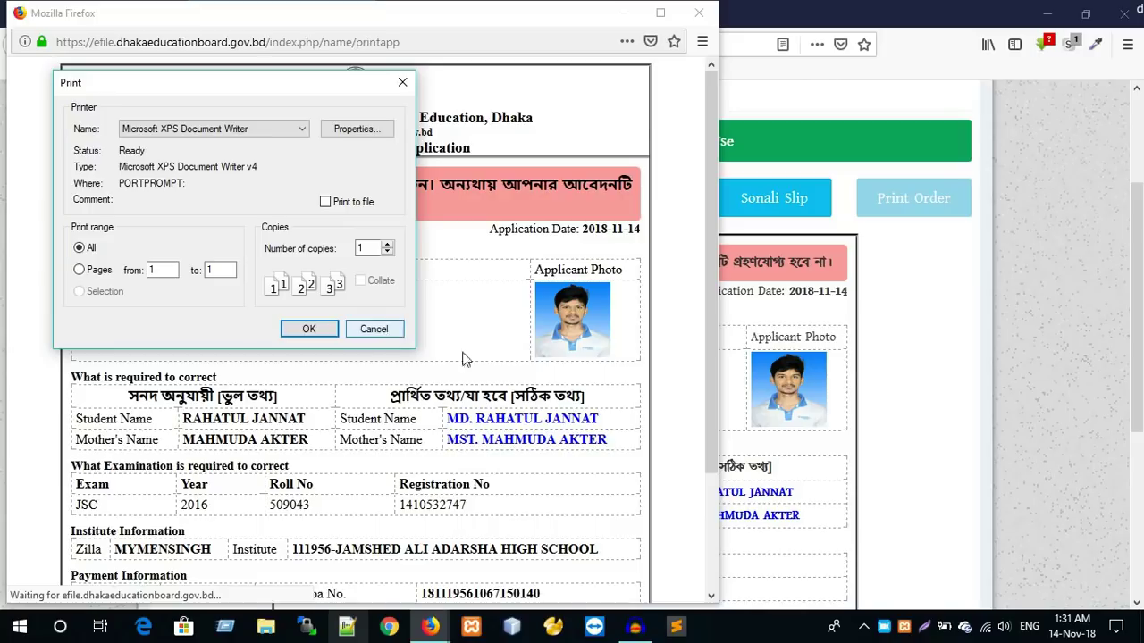
{"action": "scroll", "coordinate": [558, 455], "scroll_direction": "down", "scroll_amount": 3}
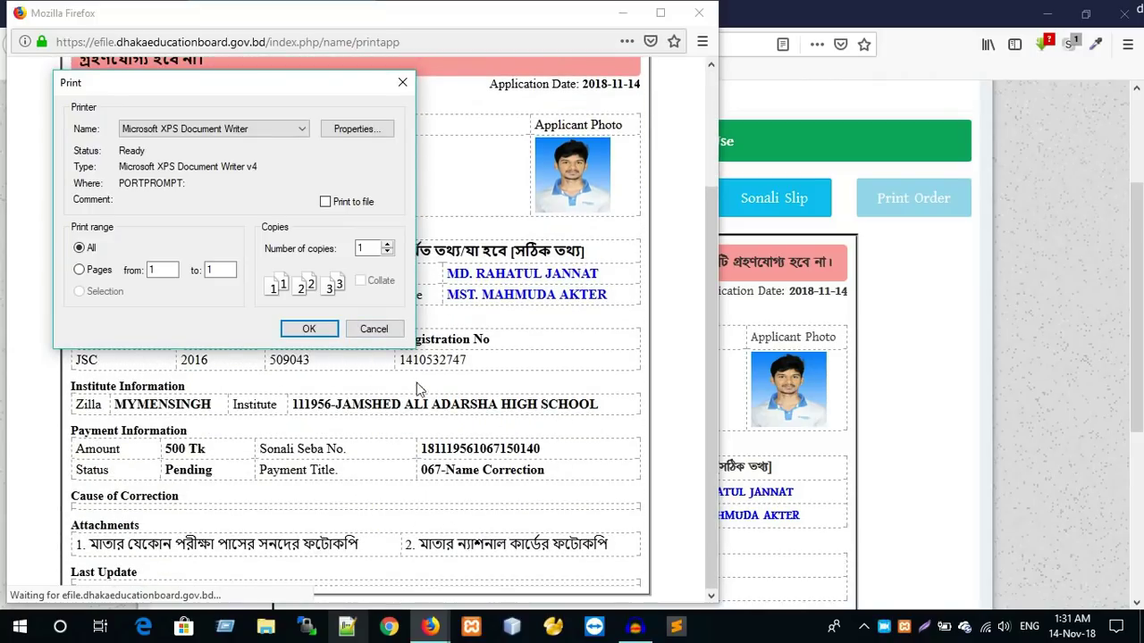
{"action": "left_click_drag", "start_coordinate": [263, 89], "coordinate": [1029, 196]}
{"action": "scroll", "coordinate": [254, 369], "scroll_direction": "up", "scroll_amount": 3}
{"action": "scroll", "coordinate": [254, 369], "scroll_direction": "up", "scroll_amount": 1}
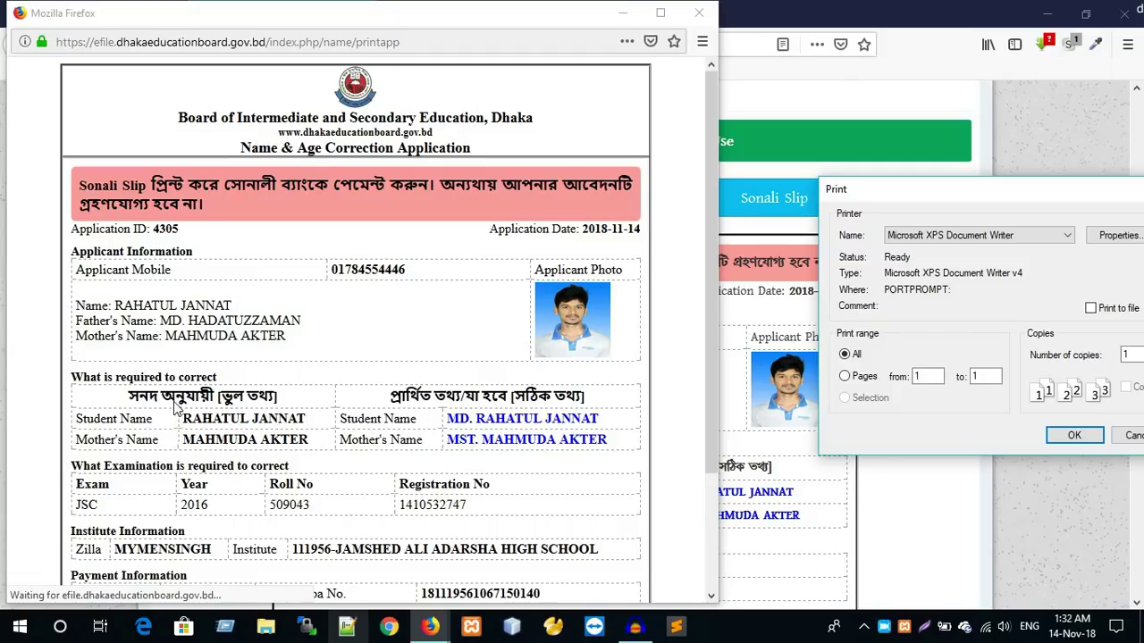
{"action": "scroll", "coordinate": [215, 420], "scroll_direction": "down", "scroll_amount": 3}
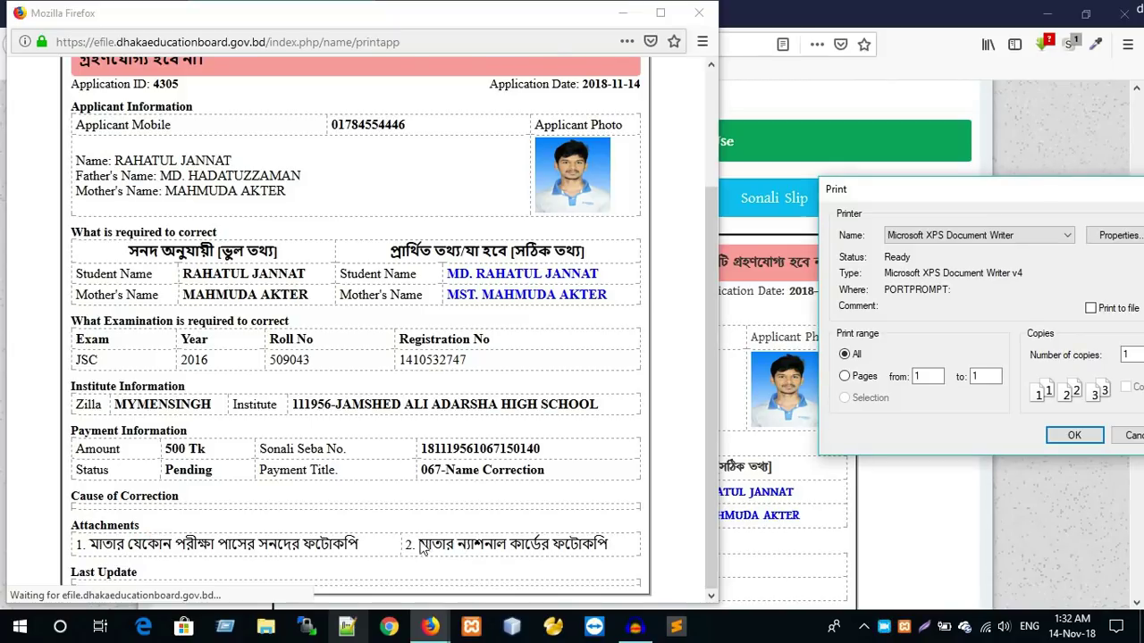
{"action": "scroll", "coordinate": [193, 368], "scroll_direction": "up", "scroll_amount": 2}
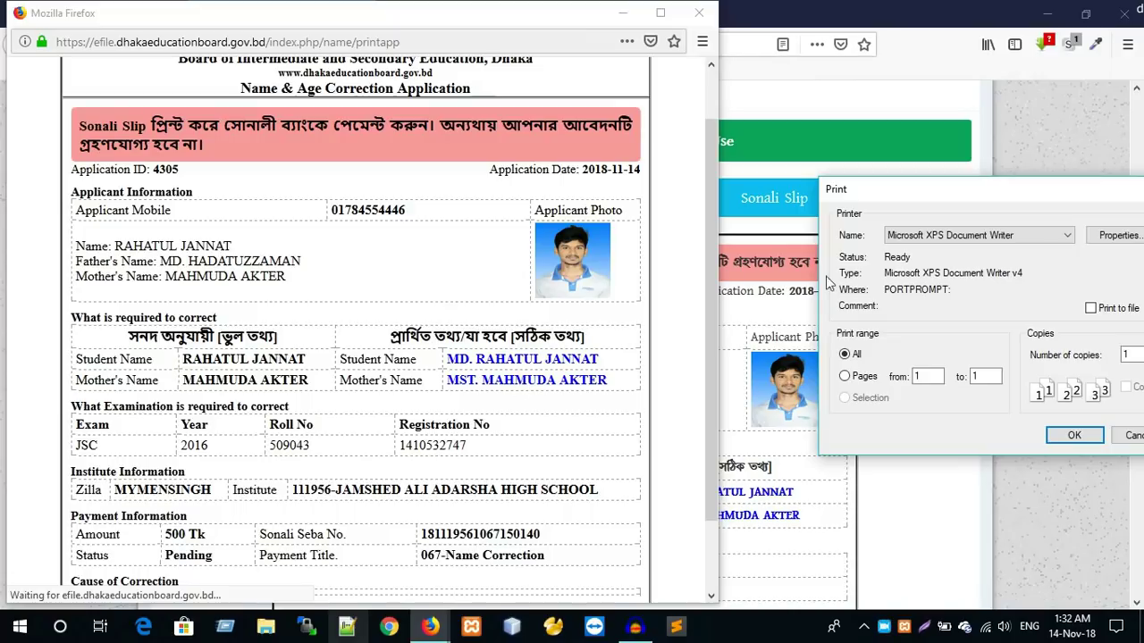
{"action": "key", "text": "Escape"}
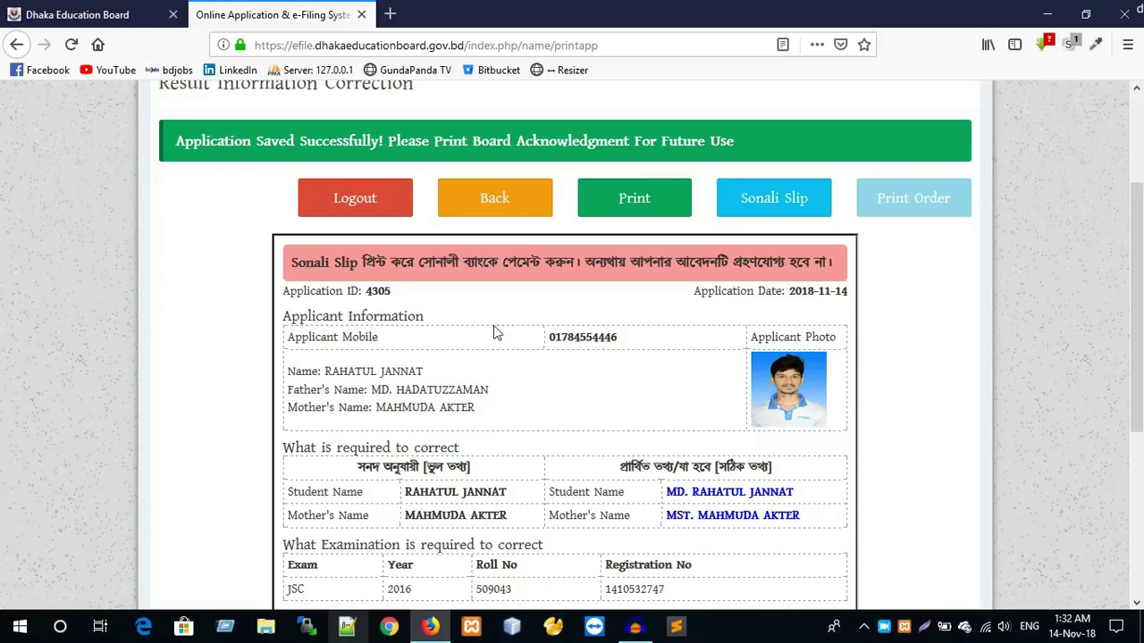
{"action": "scroll", "coordinate": [497, 333], "scroll_direction": "up", "scroll_amount": 3}
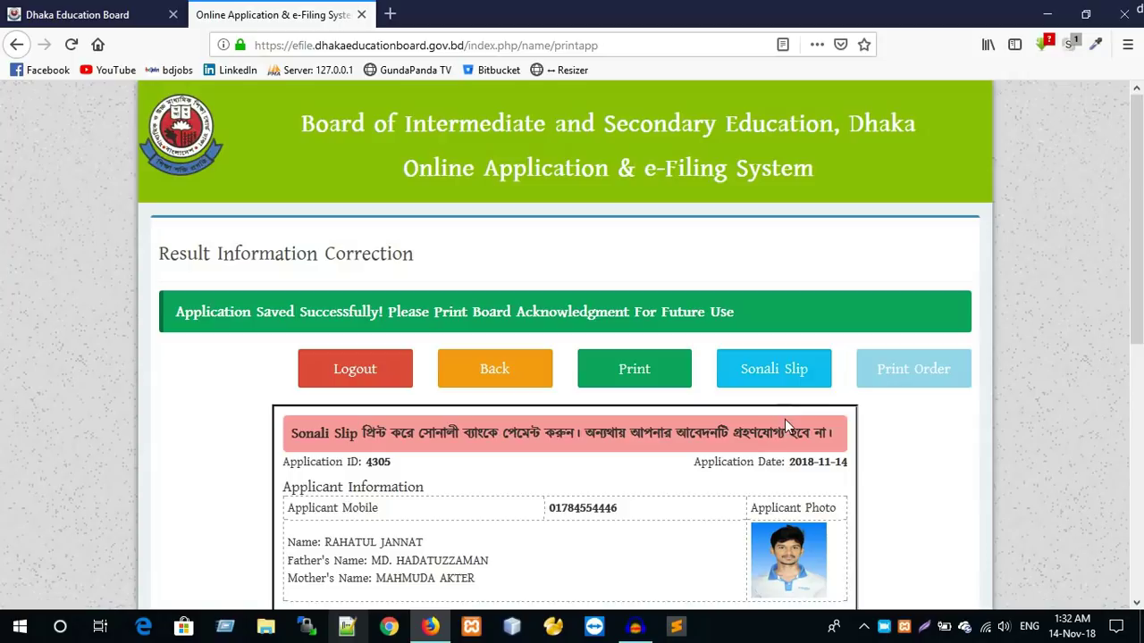
{"action": "scroll", "coordinate": [784, 420], "scroll_direction": "down", "scroll_amount": 3}
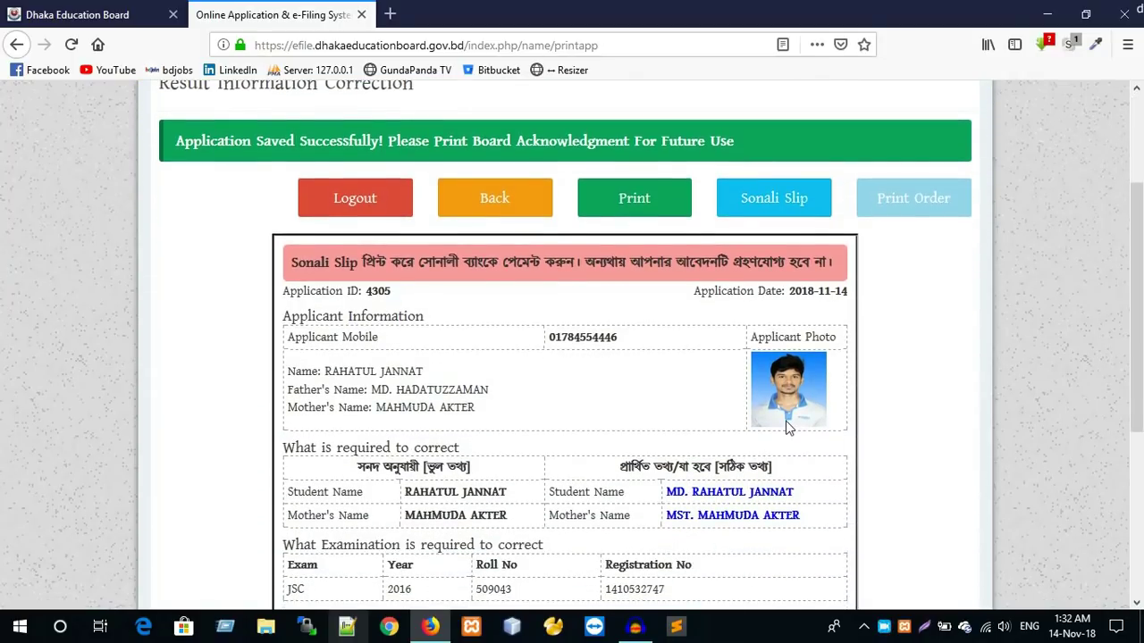
- Open the Sonali Bank slip in a new tab and highlight its 558 Tk total
{"action": "left_click", "coordinate": [770, 200]}
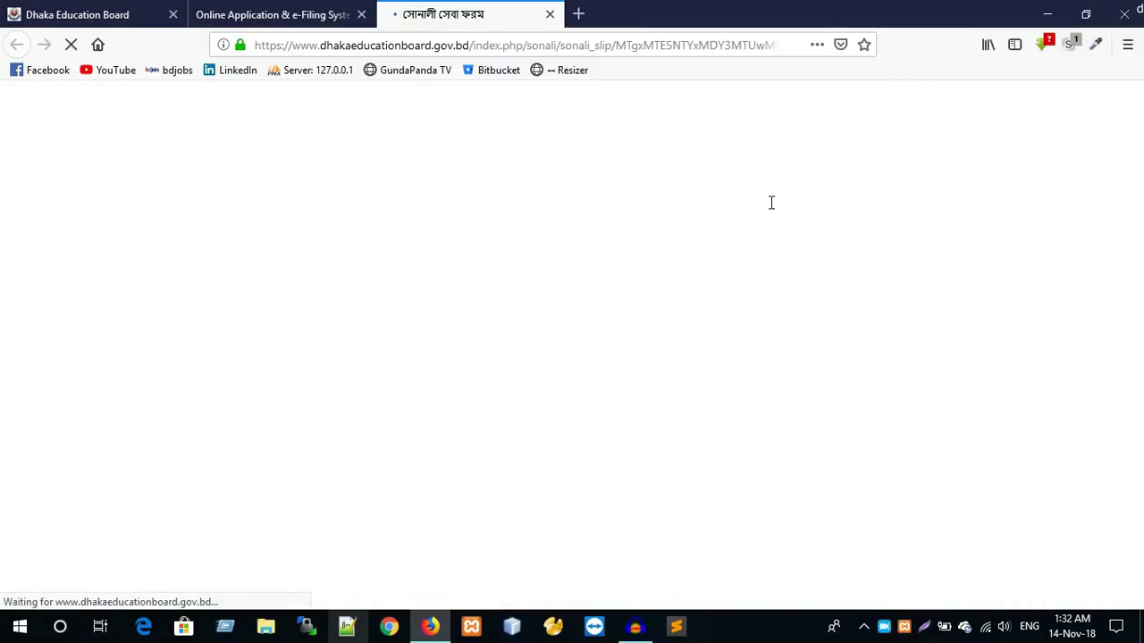
{"action": "scroll", "coordinate": [672, 223], "scroll_direction": "down", "scroll_amount": 10}
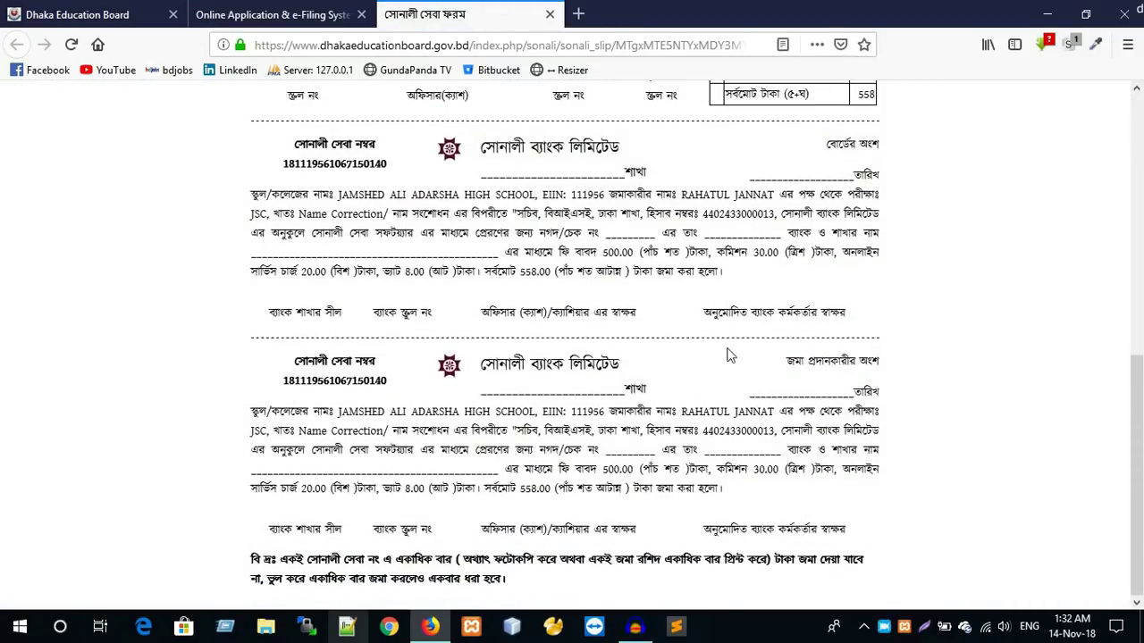
{"action": "triple_click", "coordinate": [881, 556]}
{"action": "left_click", "coordinate": [618, 308]}
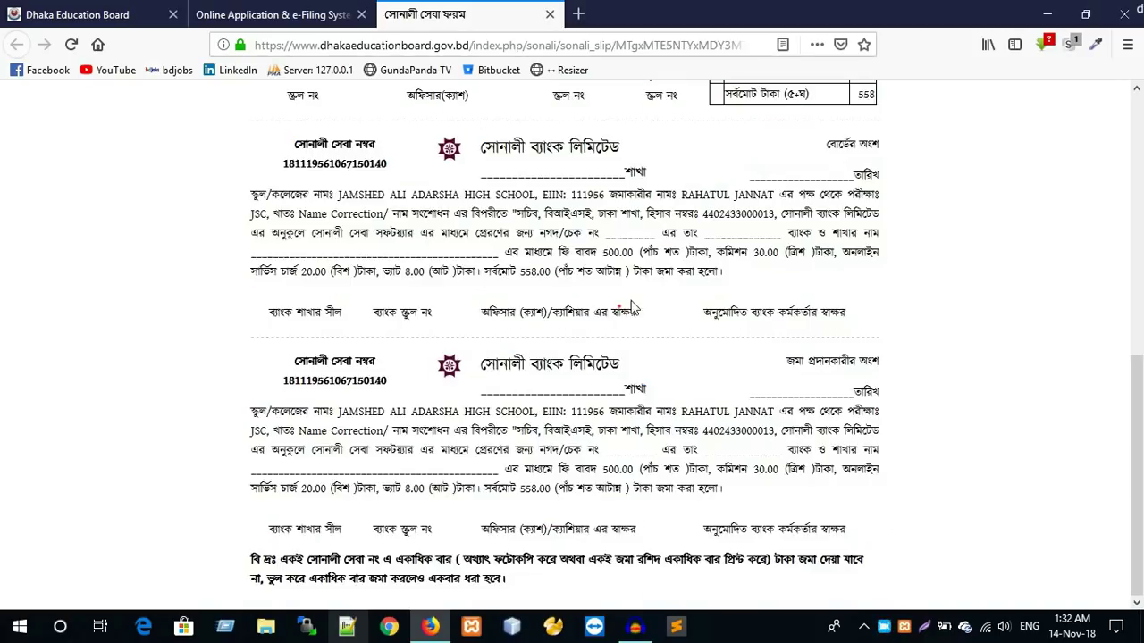
{"action": "scroll", "coordinate": [623, 322], "scroll_direction": "up", "scroll_amount": 1}
{"action": "scroll", "coordinate": [623, 322], "scroll_direction": "up", "scroll_amount": 8}
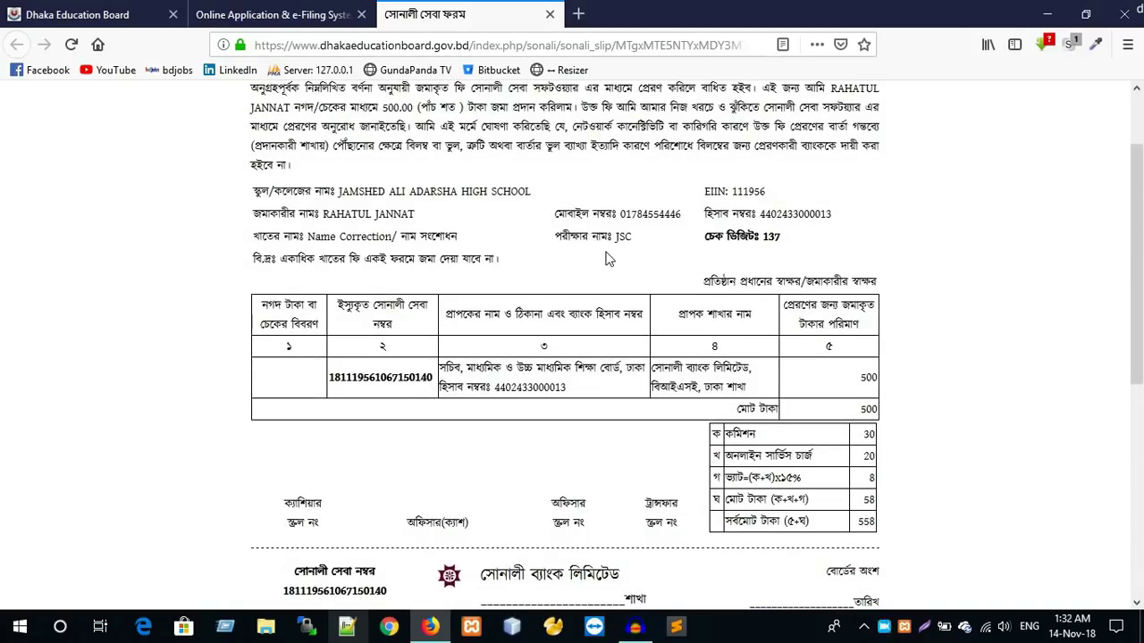
{"action": "double_click", "coordinate": [863, 523]}
{"action": "scroll", "coordinate": [808, 503], "scroll_direction": "up", "scroll_amount": 2}
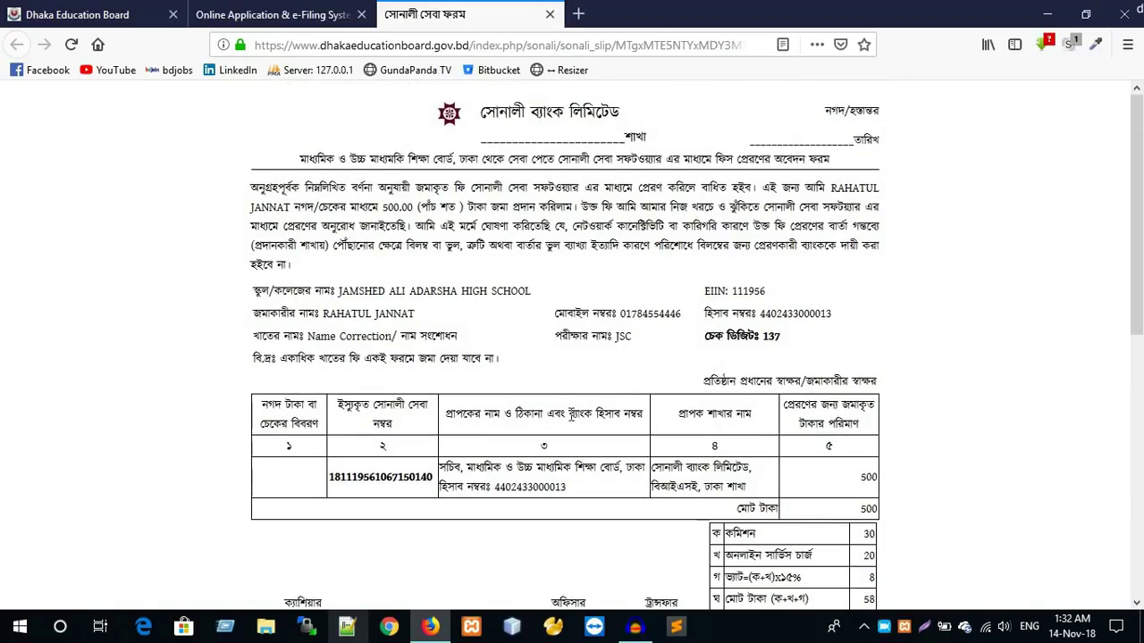
{"action": "scroll", "coordinate": [613, 397], "scroll_direction": "down", "scroll_amount": 7}
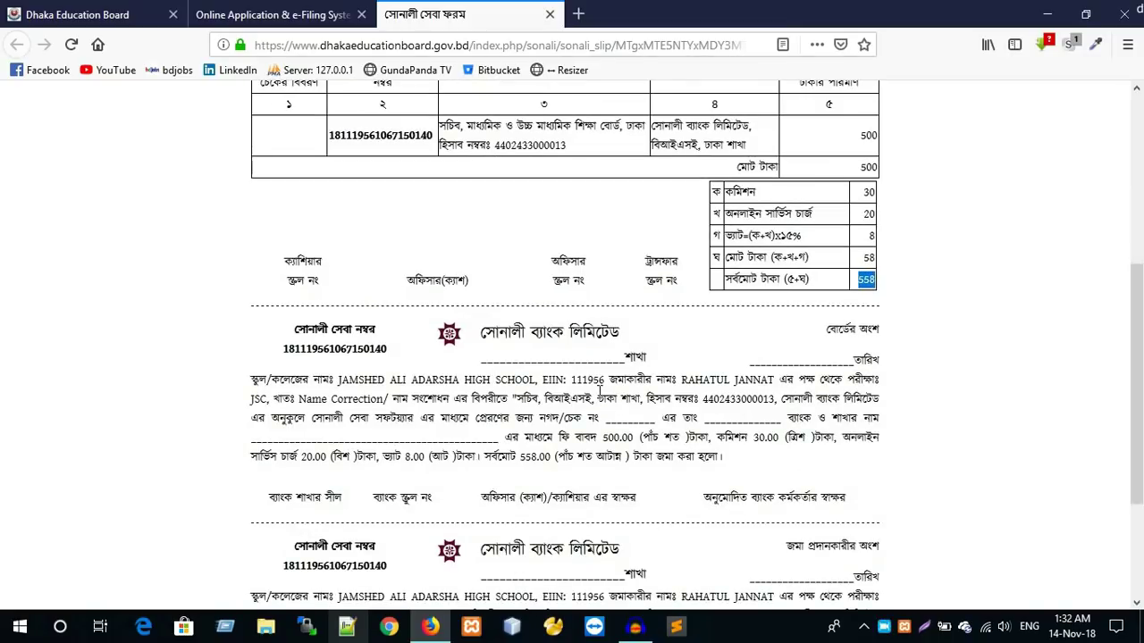
{"action": "scroll", "coordinate": [676, 456], "scroll_direction": "down", "scroll_amount": 3}
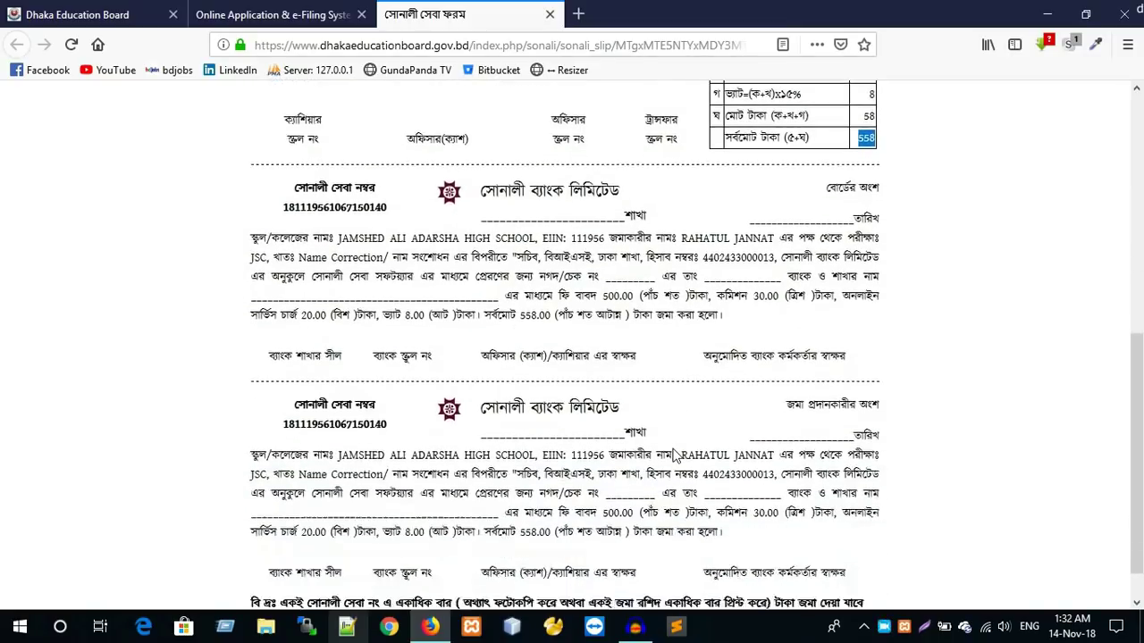
{"action": "scroll", "coordinate": [784, 442], "scroll_direction": "down", "scroll_amount": 1}
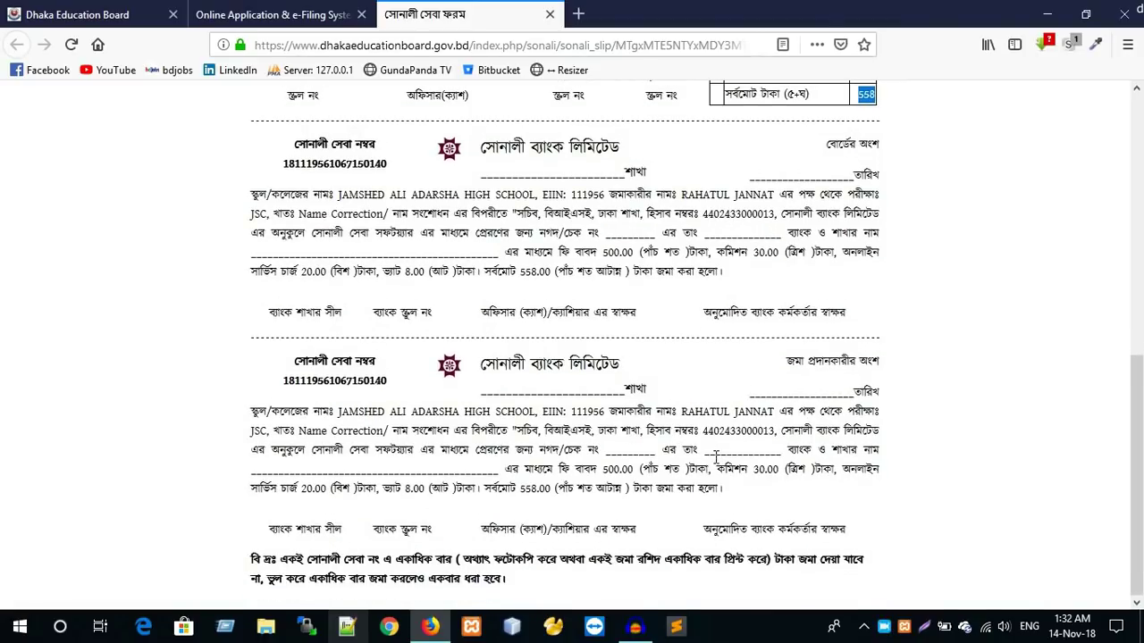
{"action": "scroll", "coordinate": [682, 402], "scroll_direction": "up", "scroll_amount": 8}
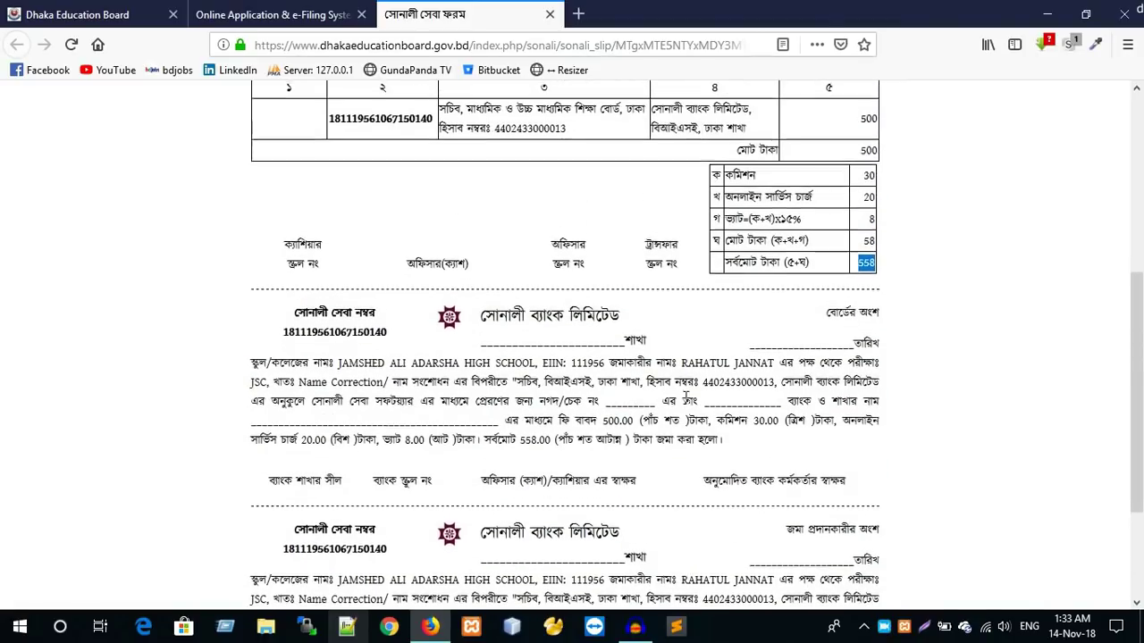
- Close the Sonali slip tab and log out of the e-Filing system
{"action": "left_click", "coordinate": [550, 16]}
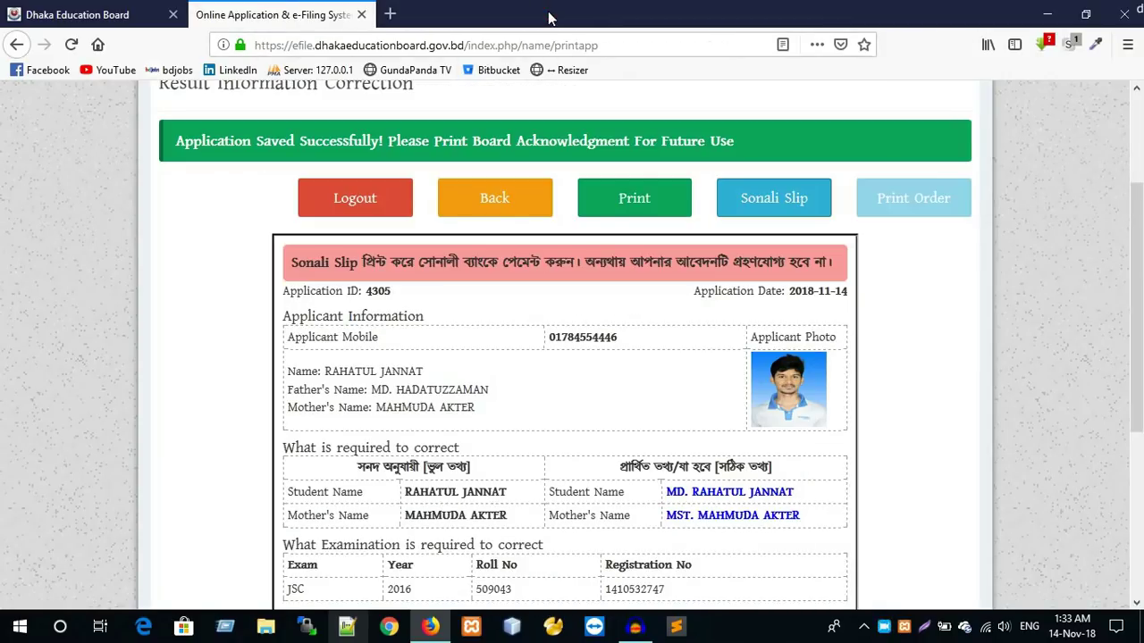
{"action": "scroll", "coordinate": [661, 344], "scroll_direction": "up", "scroll_amount": 3}
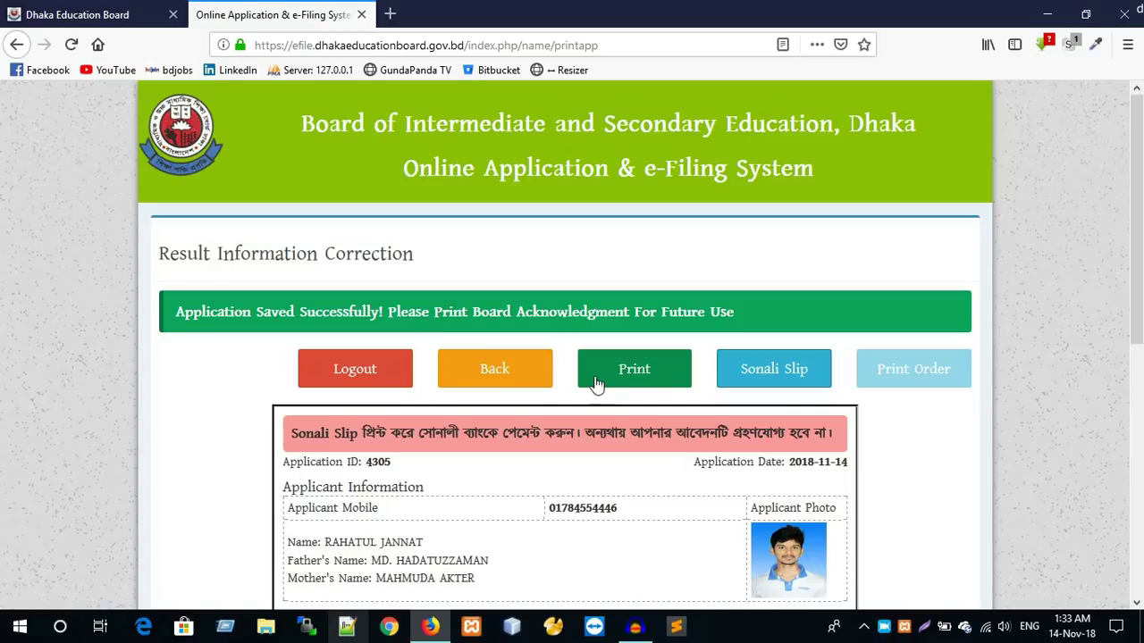
{"action": "left_click", "coordinate": [349, 379]}
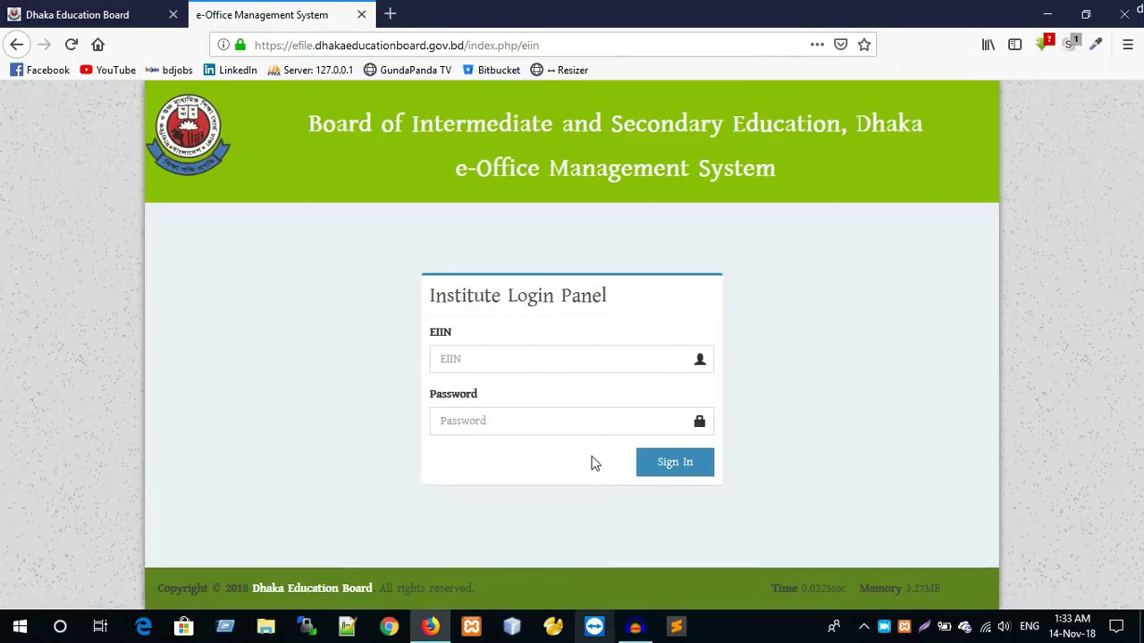
- Edit the web address to load the board's main site, dhakaeducationboard.gov.bd
{"action": "left_click_drag", "start_coordinate": [467, 44], "coordinate": [658, 71]}
{"action": "key", "text": "BackSpace"}
{"action": "left_click", "coordinate": [304, 49]}
{"action": "left_click_drag", "start_coordinate": [299, 45], "coordinate": [275, 45]}
{"action": "key", "text": "BackSpace"}
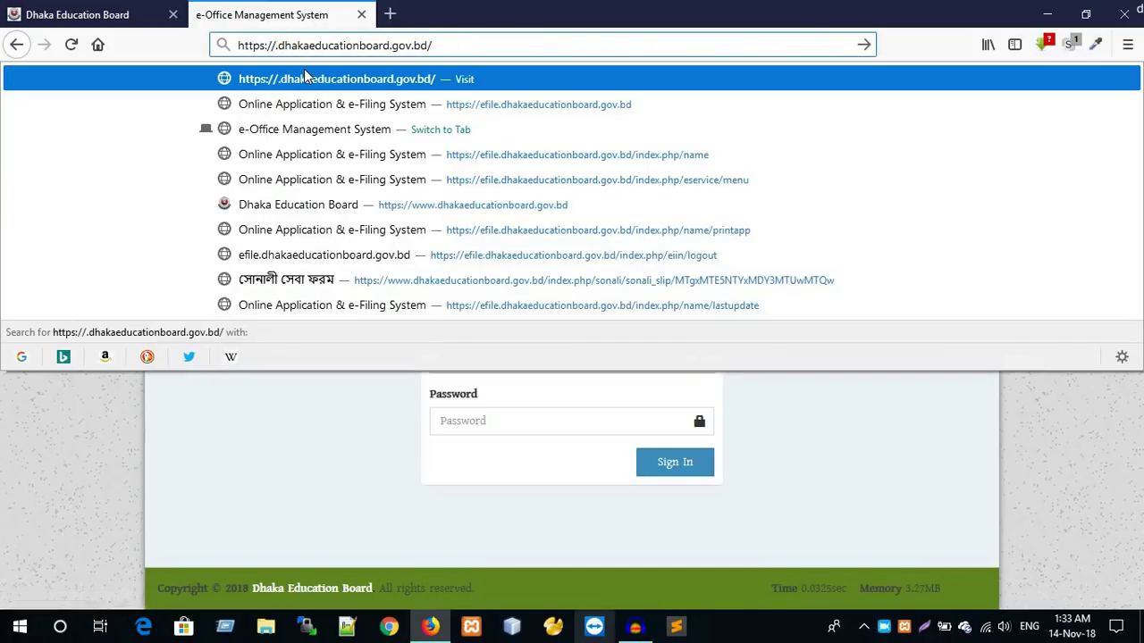
{"action": "left_click", "coordinate": [310, 82]}
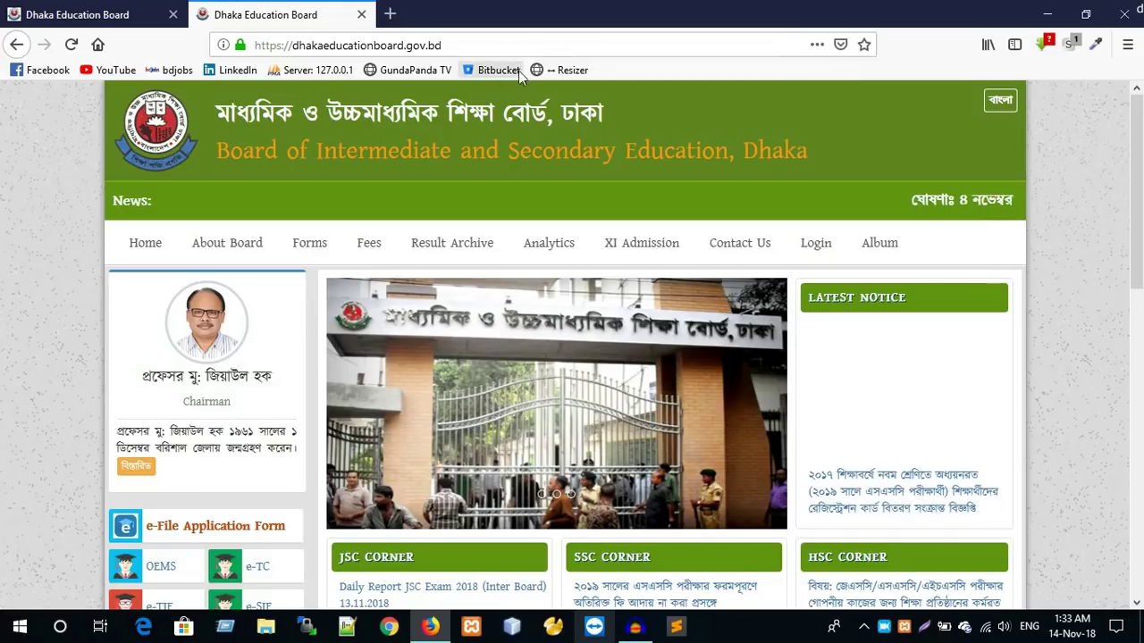
- Go via e-File Application Form into the name and age correction service, then back to the menu
{"action": "scroll", "coordinate": [190, 389], "scroll_direction": "down", "scroll_amount": 3}
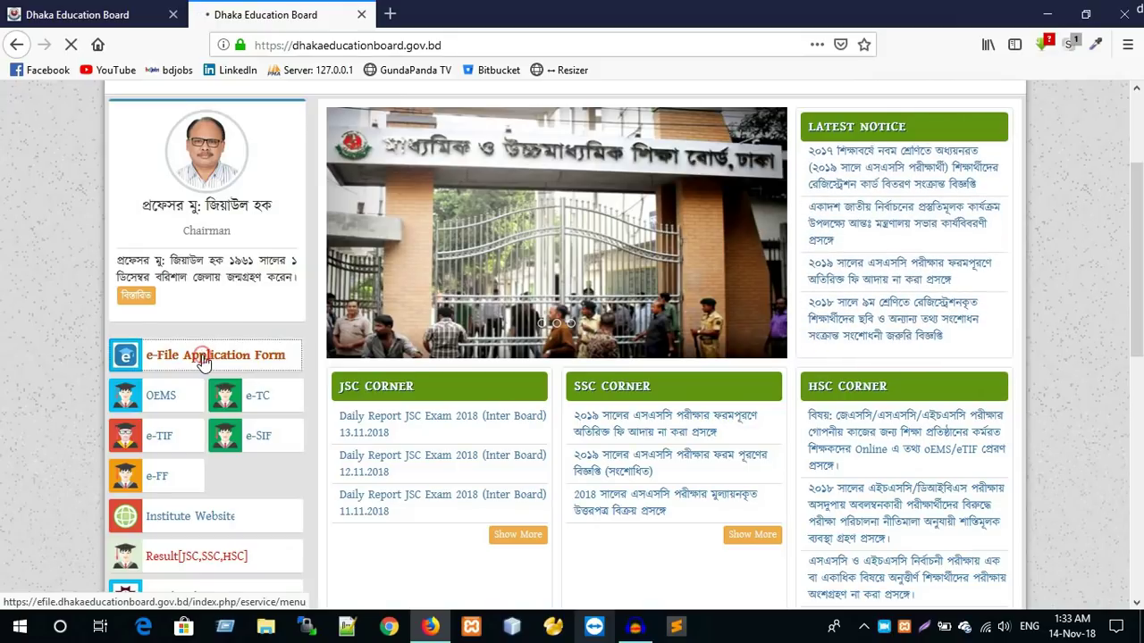
{"action": "left_click", "coordinate": [203, 361]}
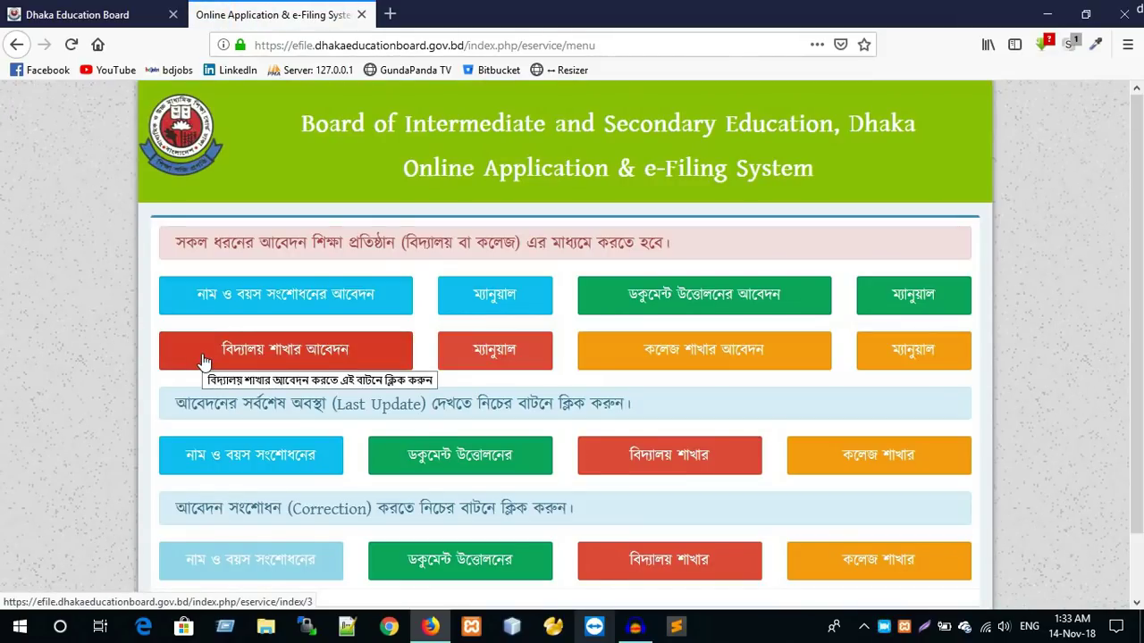
{"action": "left_click", "coordinate": [275, 309]}
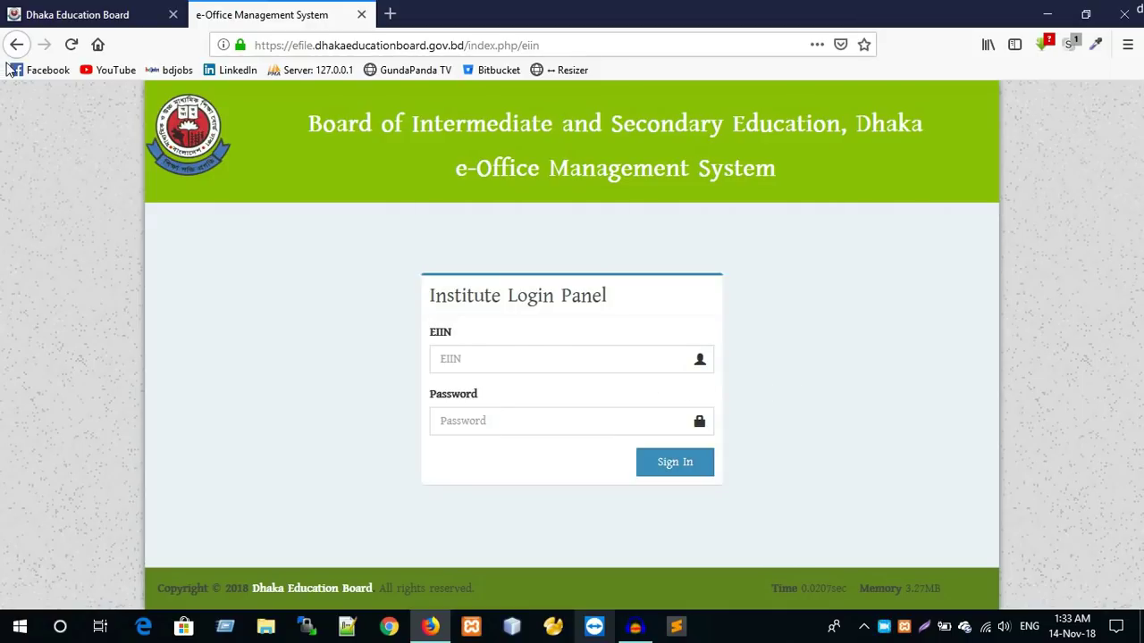
{"action": "left_click", "coordinate": [15, 47]}
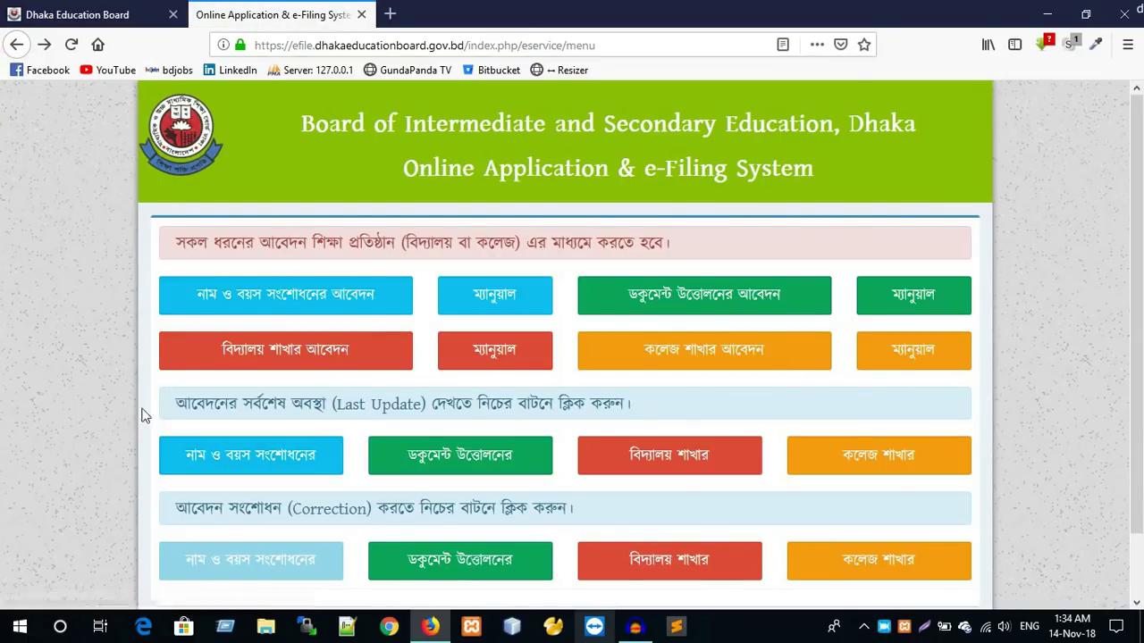
- In Last Update for name corrections, enter the Application ID and password and find the record
{"action": "left_click", "coordinate": [230, 462]}
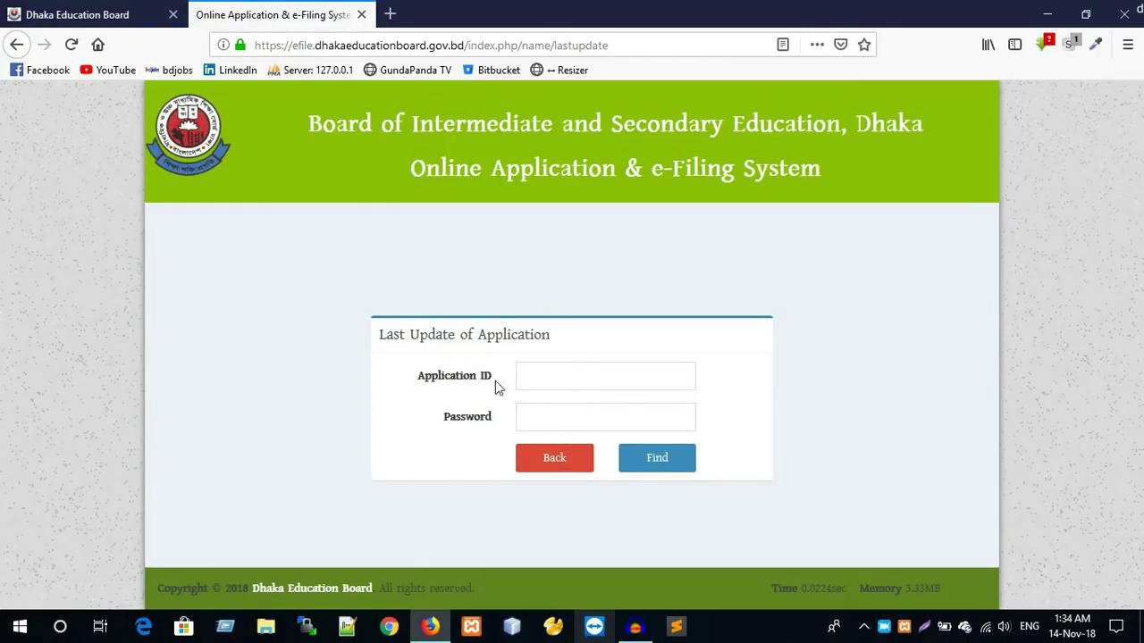
{"action": "left_click_drag", "start_coordinate": [498, 383], "coordinate": [386, 378]}
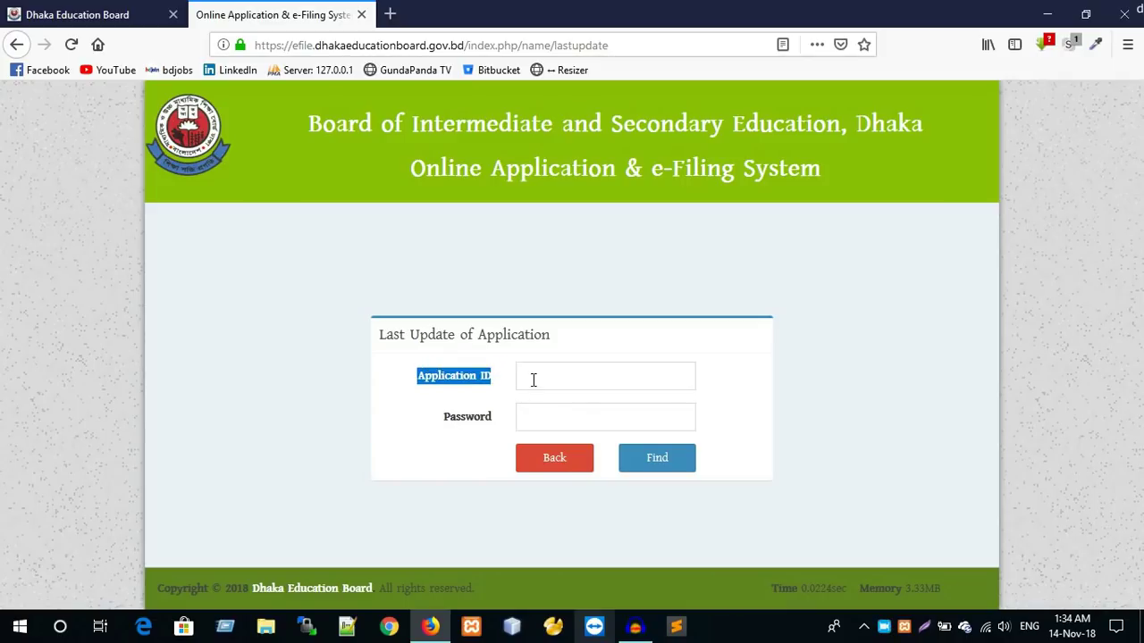
{"action": "left_click", "coordinate": [534, 378]}
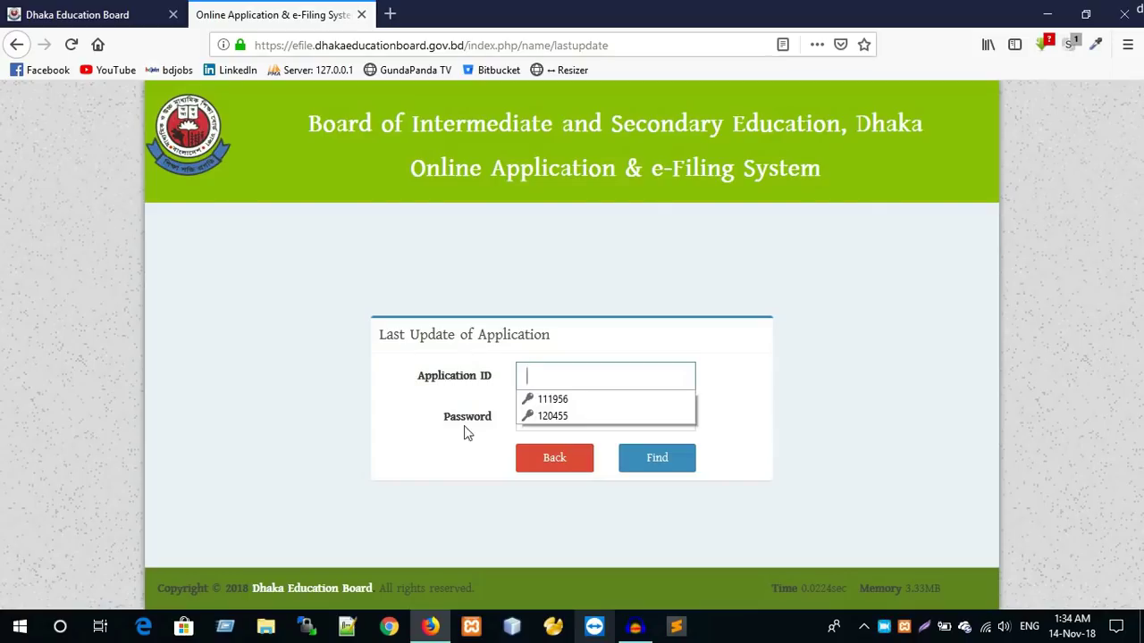
{"action": "left_click", "coordinate": [538, 386]}
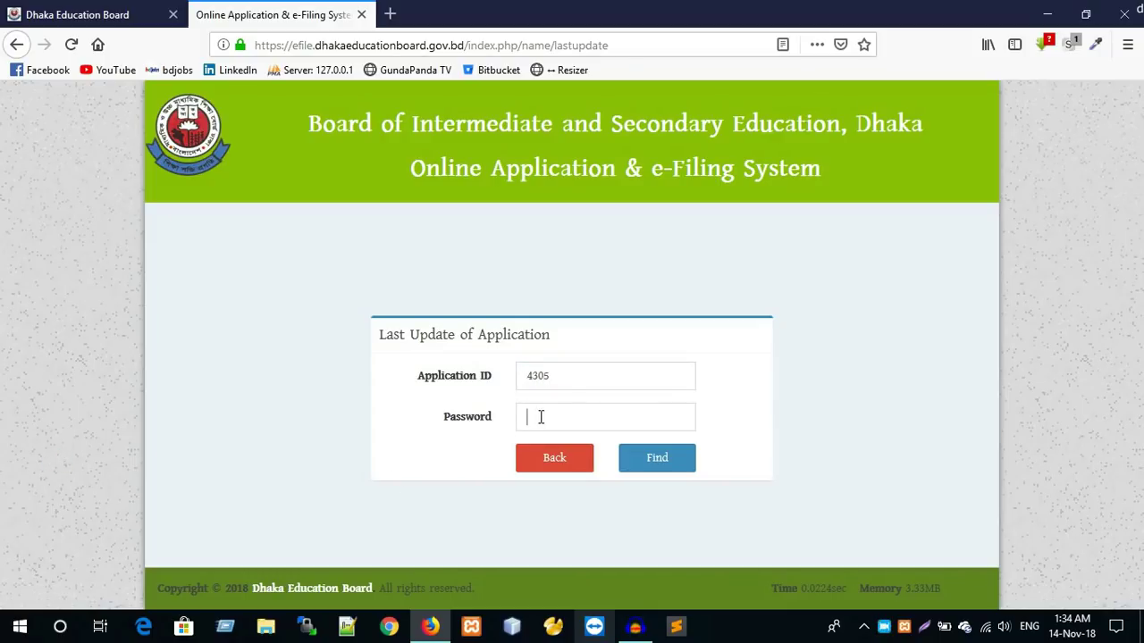
{"action": "left_click", "coordinate": [540, 416]}
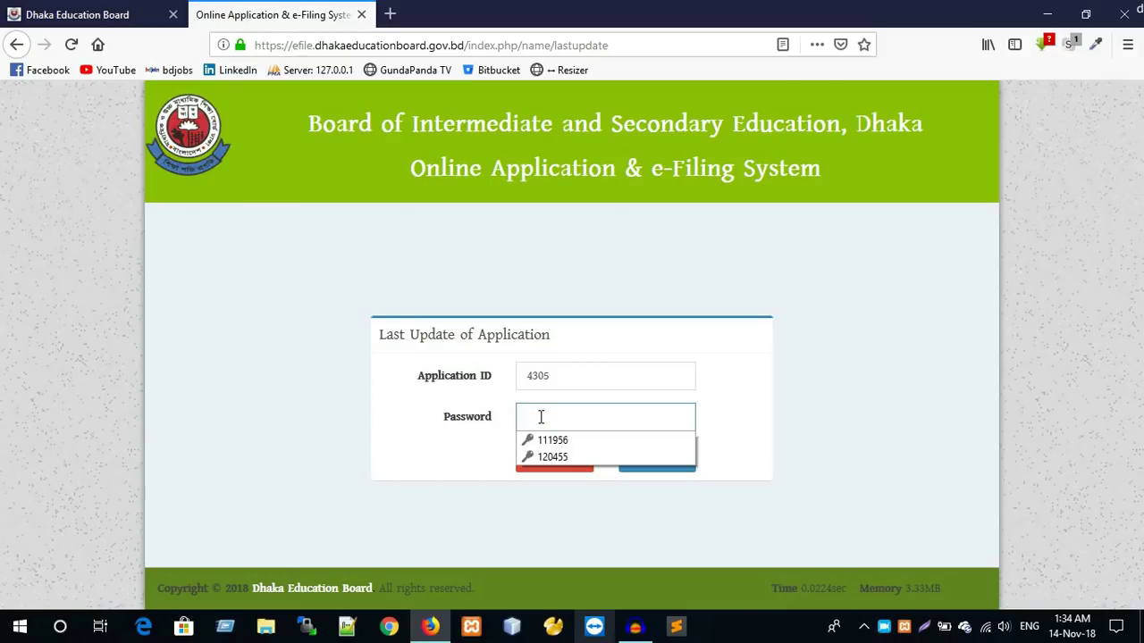
{"action": "type", "text": "1"}
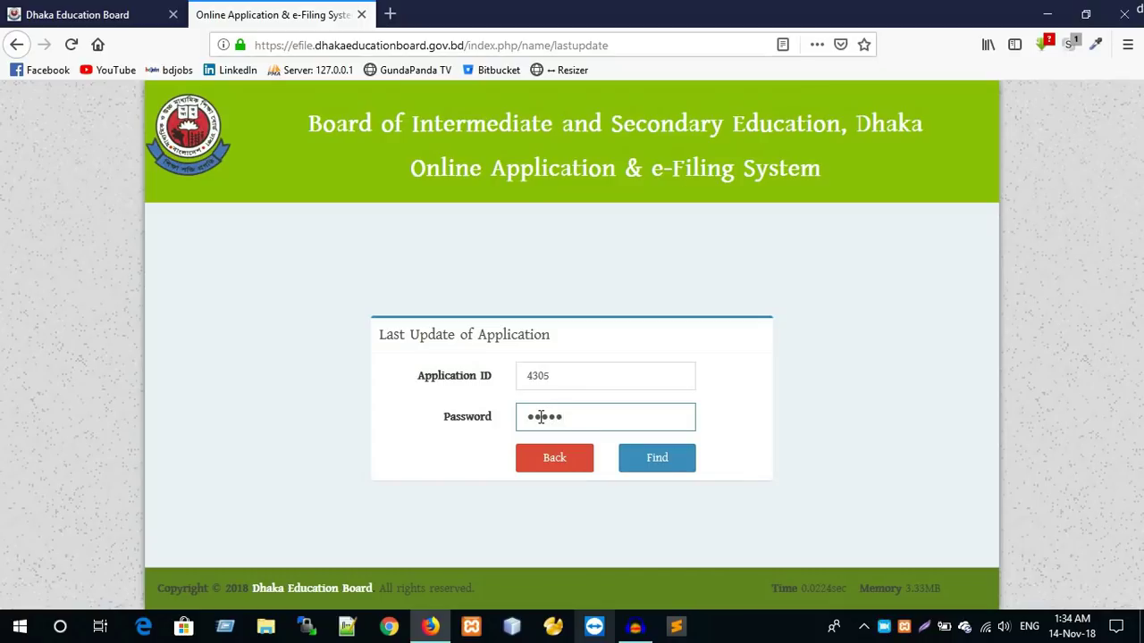
{"action": "left_click", "coordinate": [656, 459]}
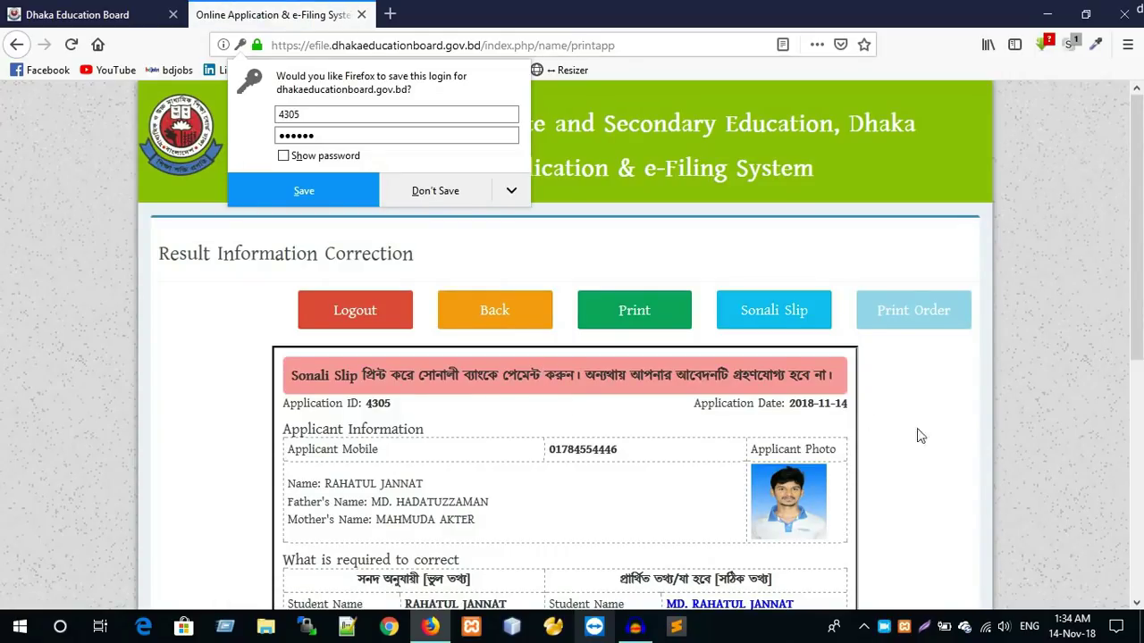
{"action": "left_click", "coordinate": [920, 435]}
{"action": "scroll", "coordinate": [738, 573], "scroll_direction": "down", "scroll_amount": 2}
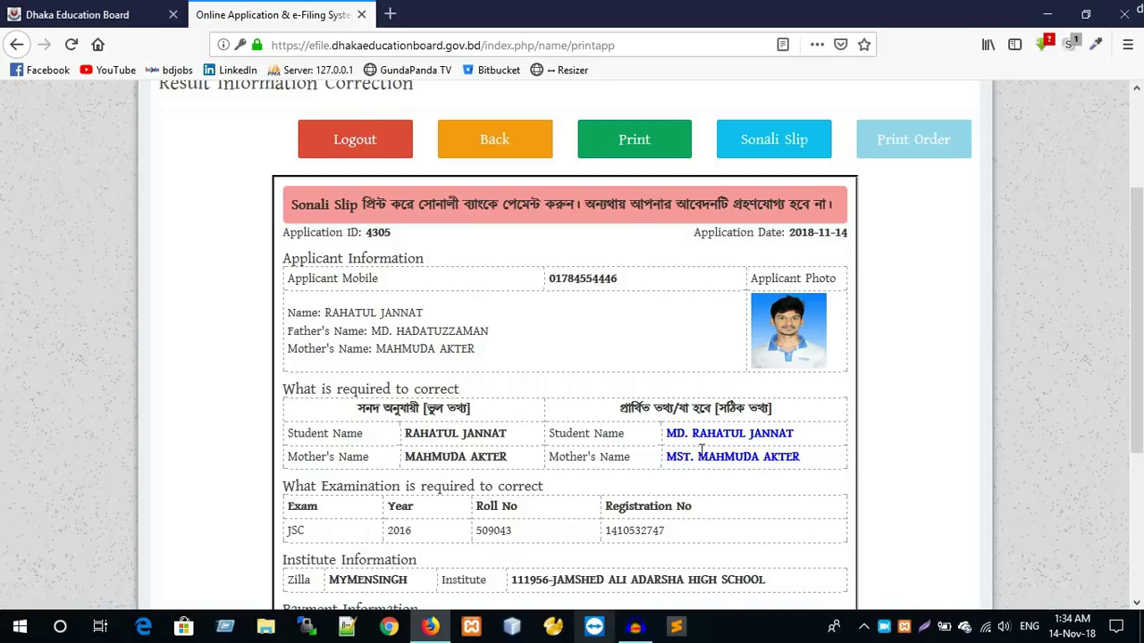
{"action": "scroll", "coordinate": [582, 384], "scroll_direction": "down", "scroll_amount": 5}
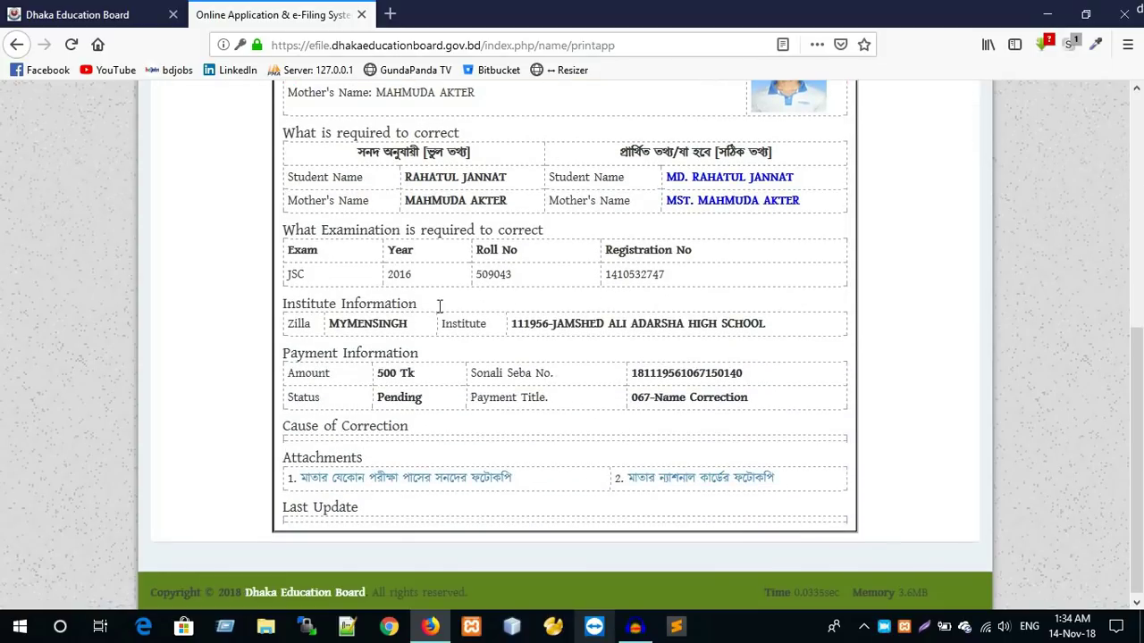
{"action": "scroll", "coordinate": [602, 474], "scroll_direction": "up", "scroll_amount": 4}
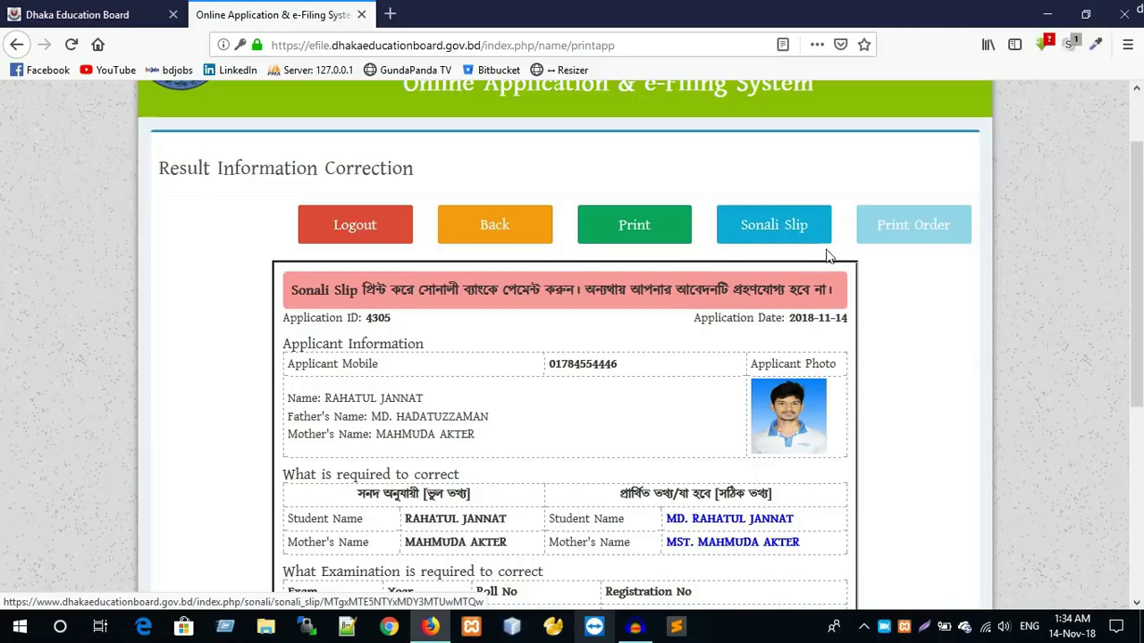
{"action": "left_click", "coordinate": [798, 242]}
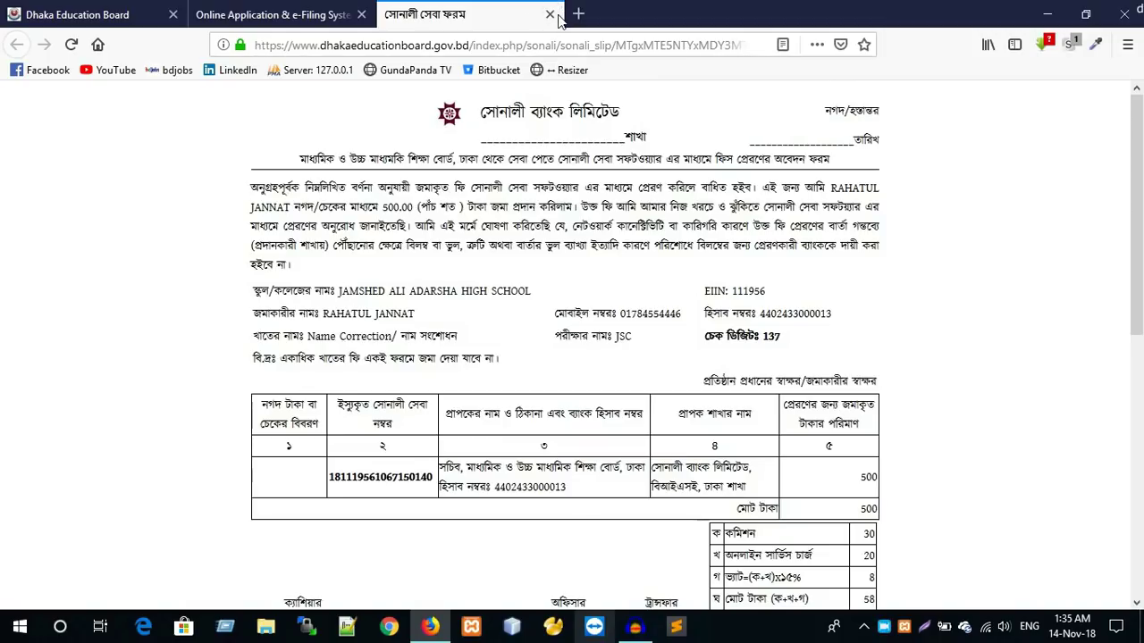
{"action": "double_click", "coordinate": [391, 476]}
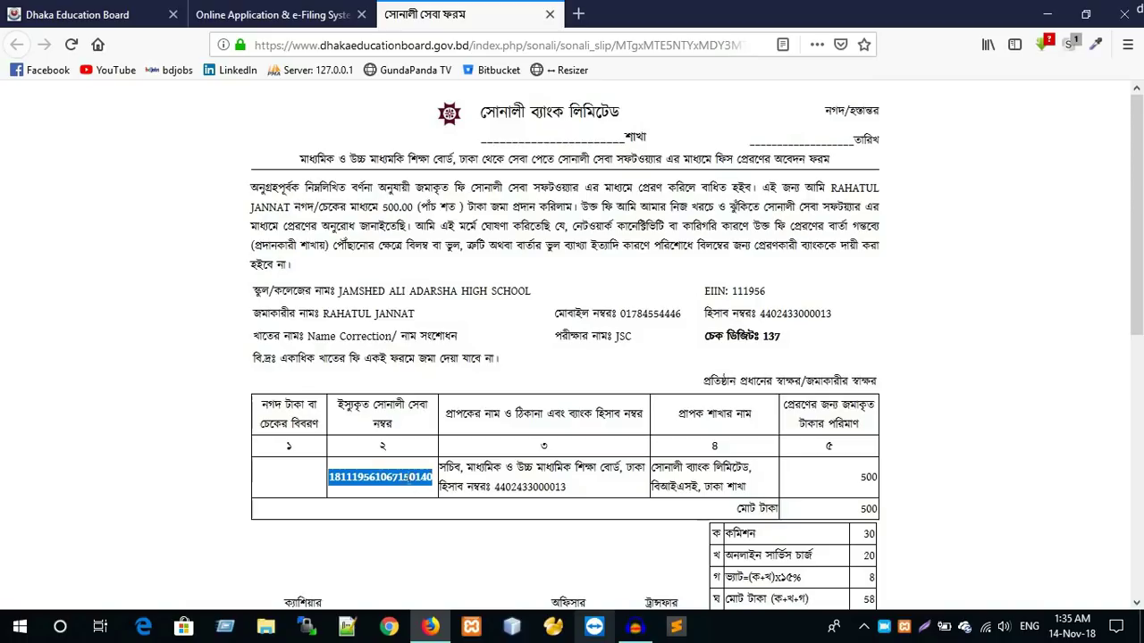
{"action": "left_click", "coordinate": [550, 15]}
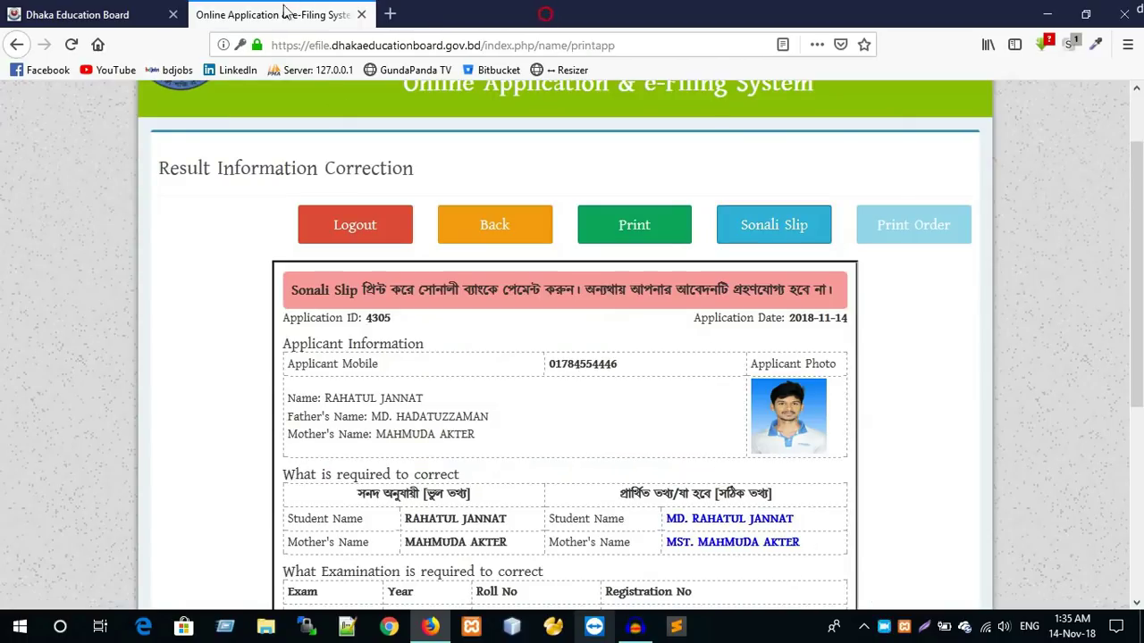
{"action": "scroll", "coordinate": [676, 450], "scroll_direction": "down", "scroll_amount": 6}
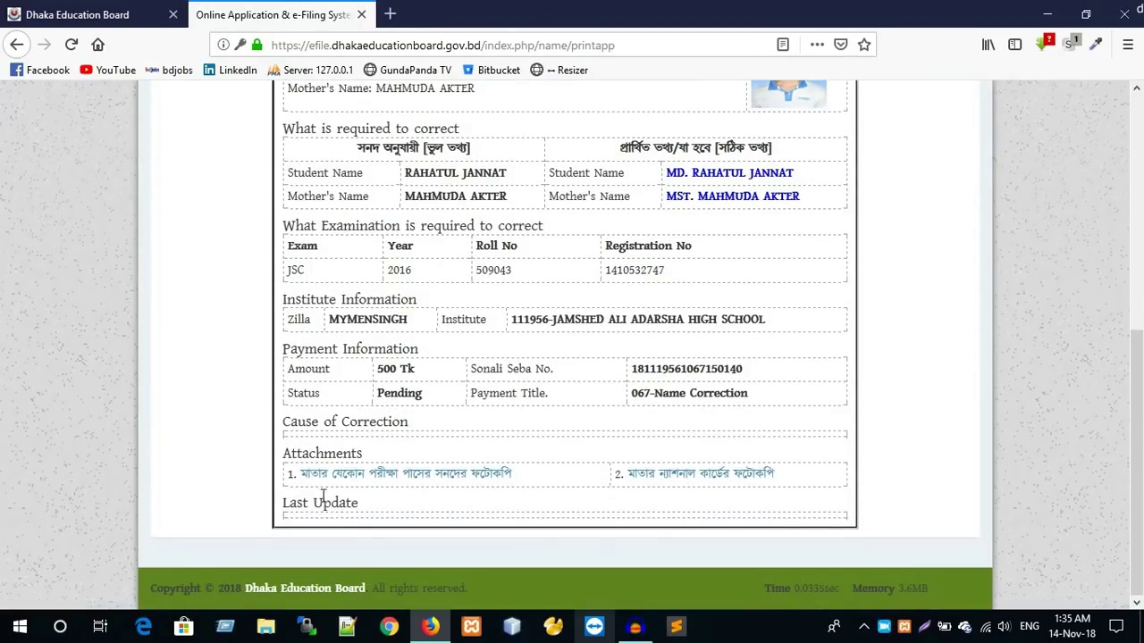
{"action": "left_click", "coordinate": [418, 480]}
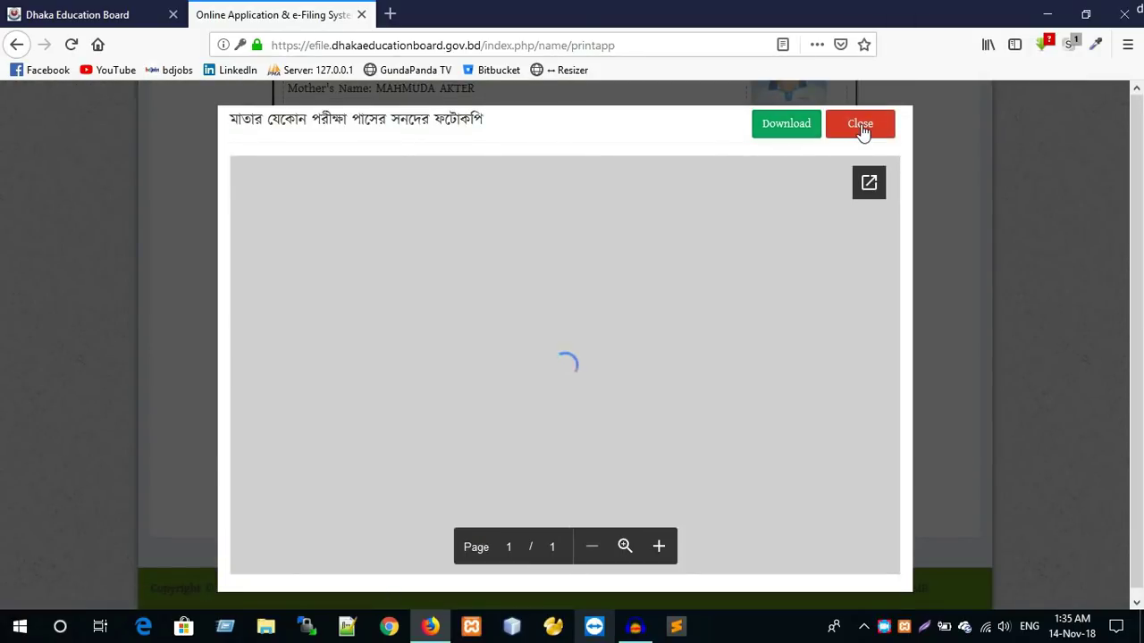
{"action": "left_click", "coordinate": [859, 125]}
{"action": "scroll", "coordinate": [679, 464], "scroll_direction": "up", "scroll_amount": 10}
{"action": "scroll", "coordinate": [766, 279], "scroll_direction": "down", "scroll_amount": 1}
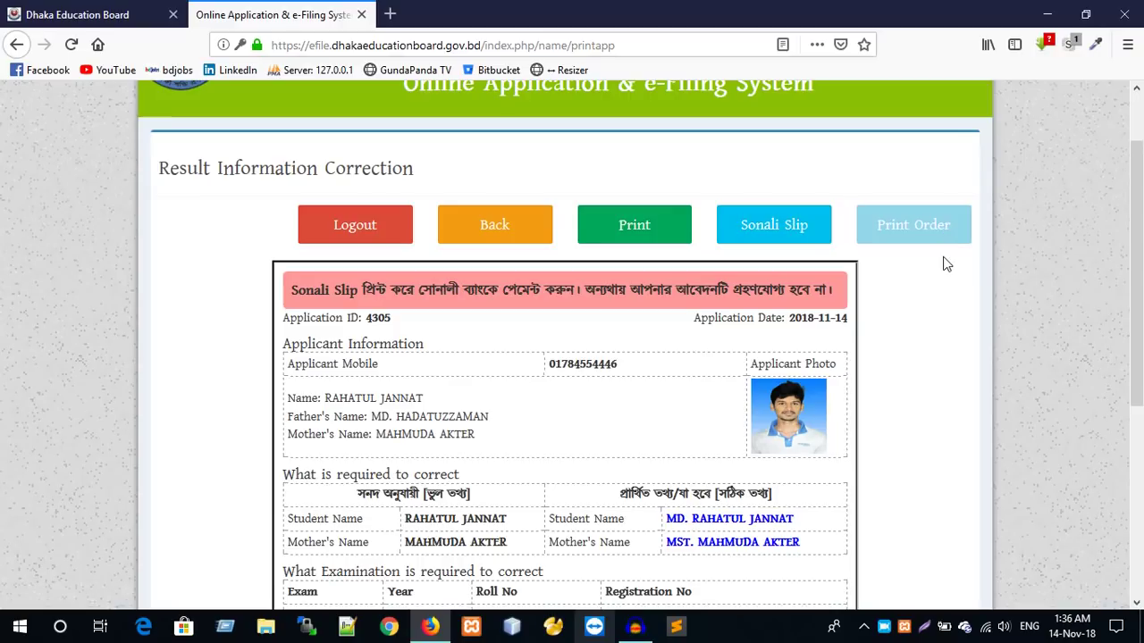
{"action": "scroll", "coordinate": [894, 276], "scroll_direction": "down", "scroll_amount": 1}
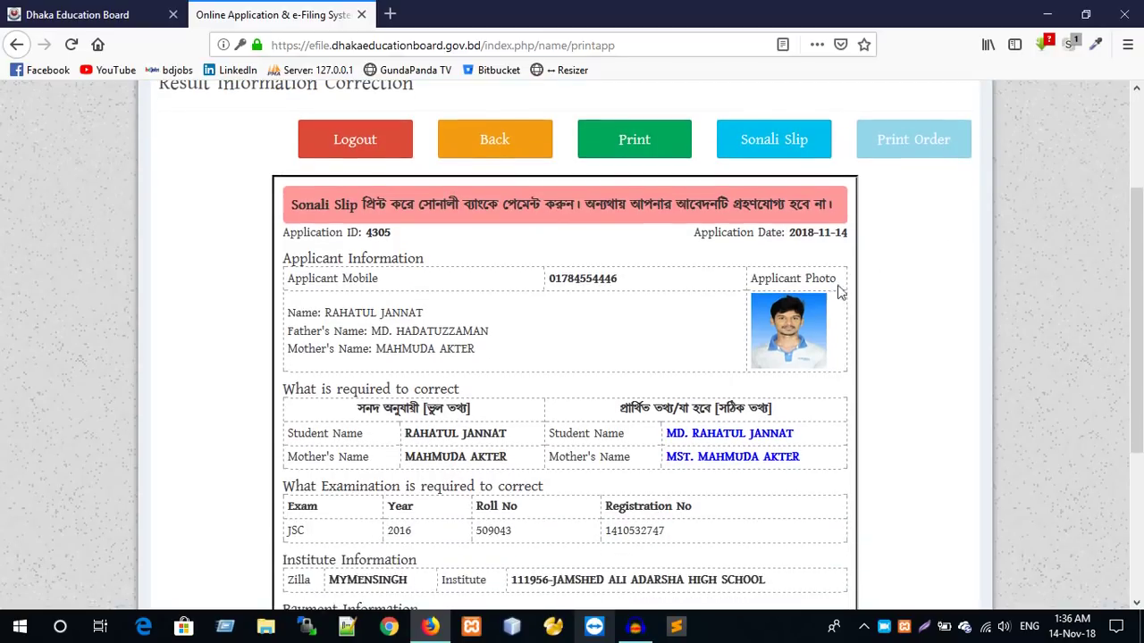
- Log out of the application, then step back three pages to the Online Application services menu
{"action": "left_click", "coordinate": [363, 152]}
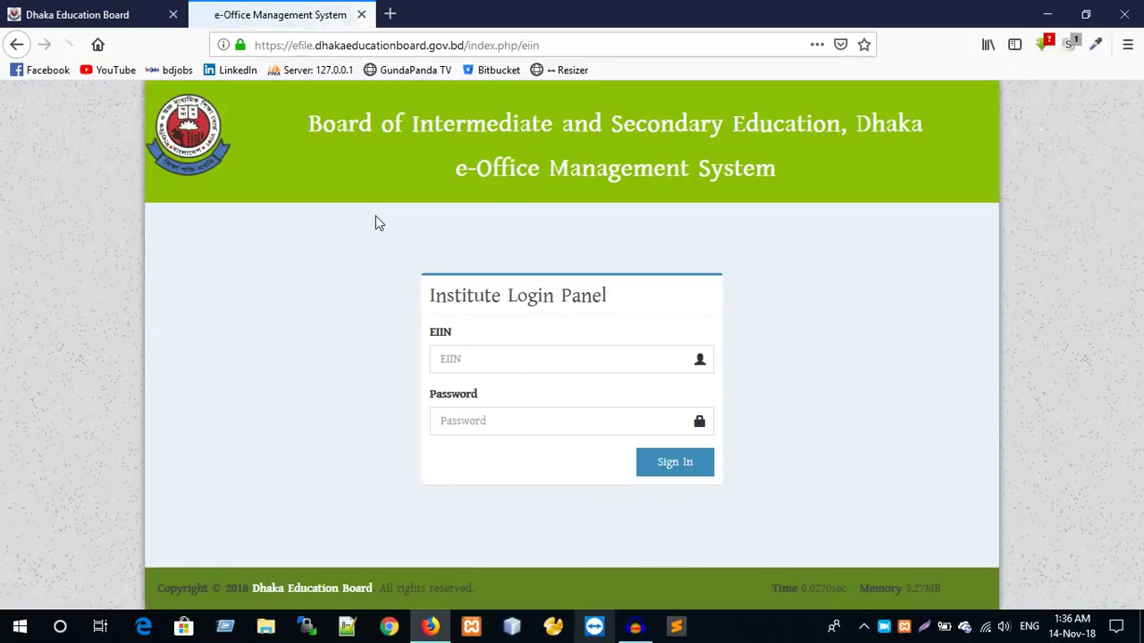
{"action": "double_click", "coordinate": [302, 46]}
{"action": "left_click", "coordinate": [15, 44]}
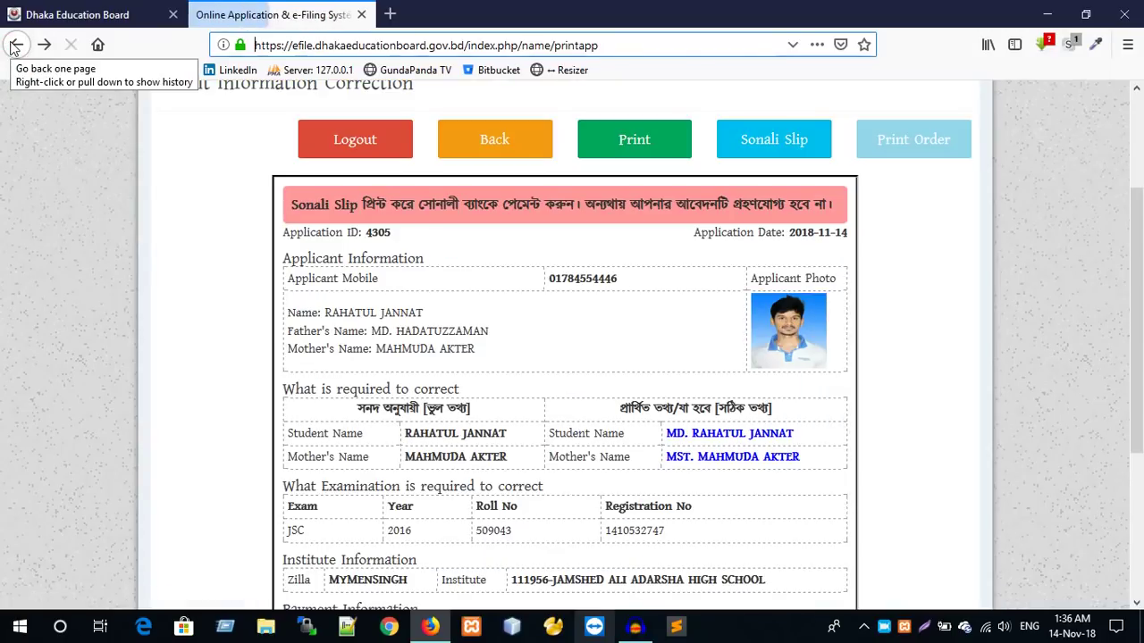
{"action": "left_click", "coordinate": [14, 44]}
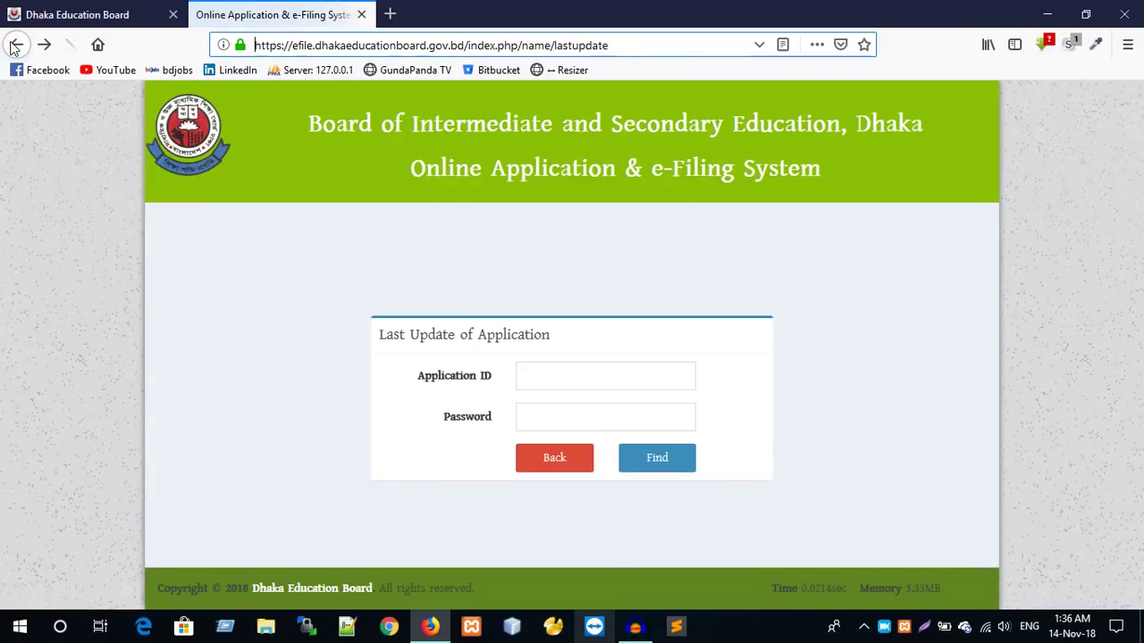
{"action": "left_click", "coordinate": [14, 45]}
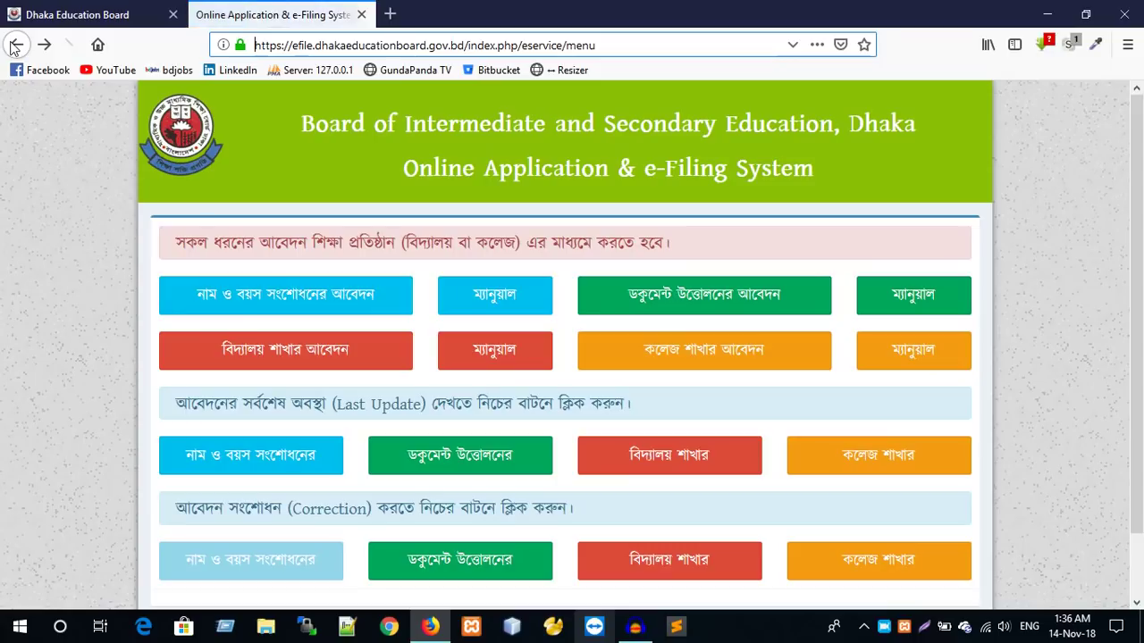
{"action": "scroll", "coordinate": [260, 538], "scroll_direction": "down", "scroll_amount": 2}
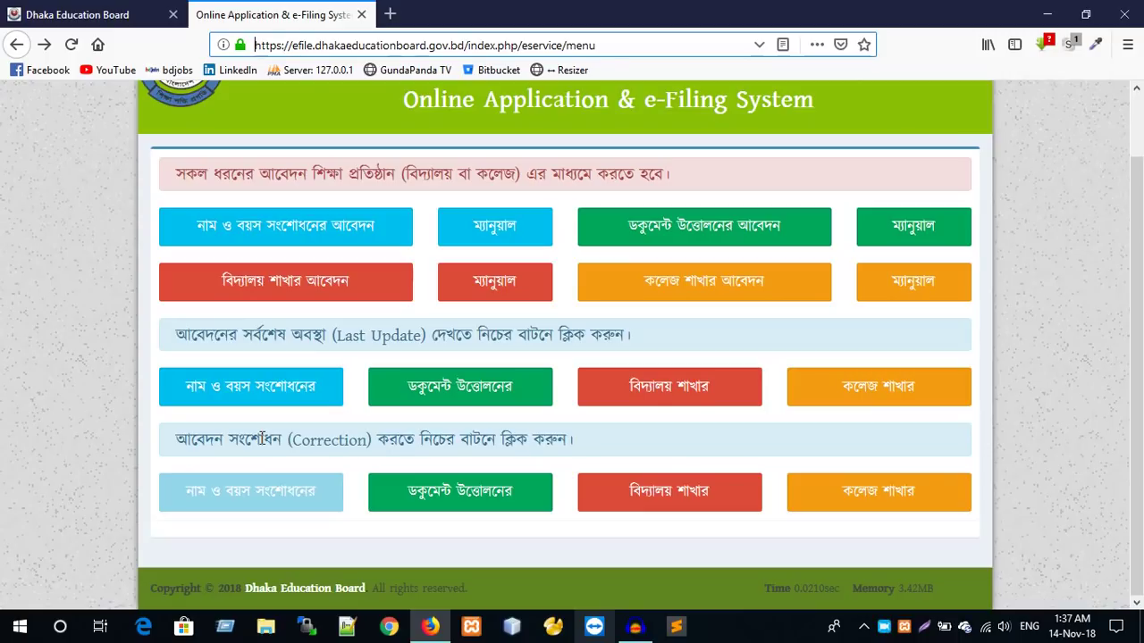
- Open the Last Update name-correction lookup and find the application using its ID and password
{"action": "left_click", "coordinate": [271, 398]}
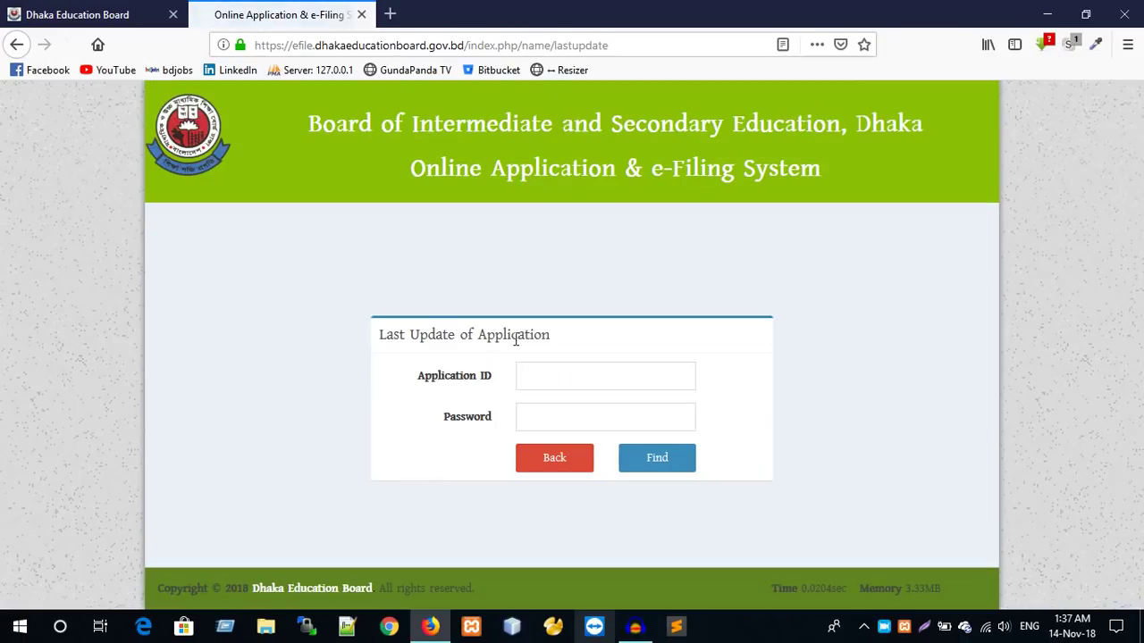
{"action": "left_click", "coordinate": [527, 374]}
{"action": "left_click", "coordinate": [533, 370]}
{"action": "left_click", "coordinate": [532, 369]}
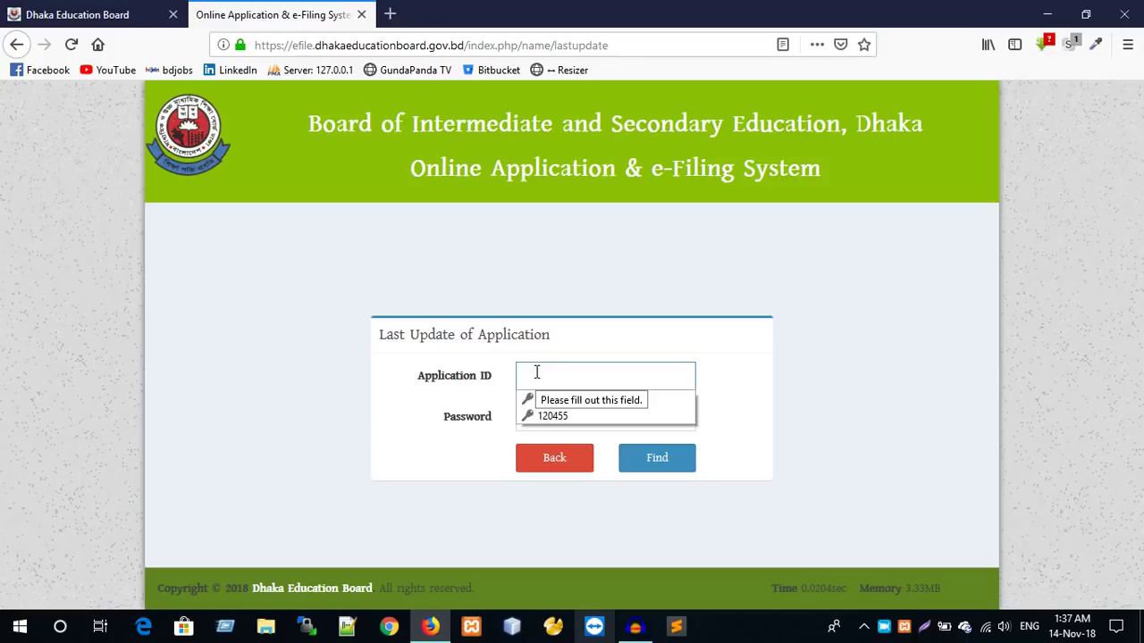
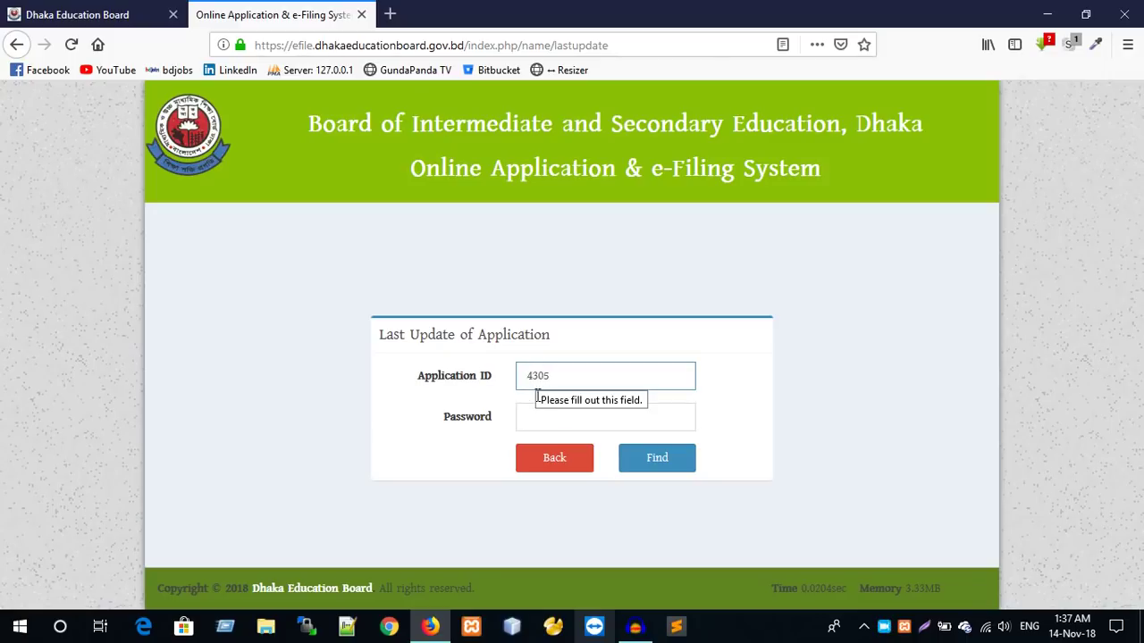
{"action": "left_click", "coordinate": [530, 417]}
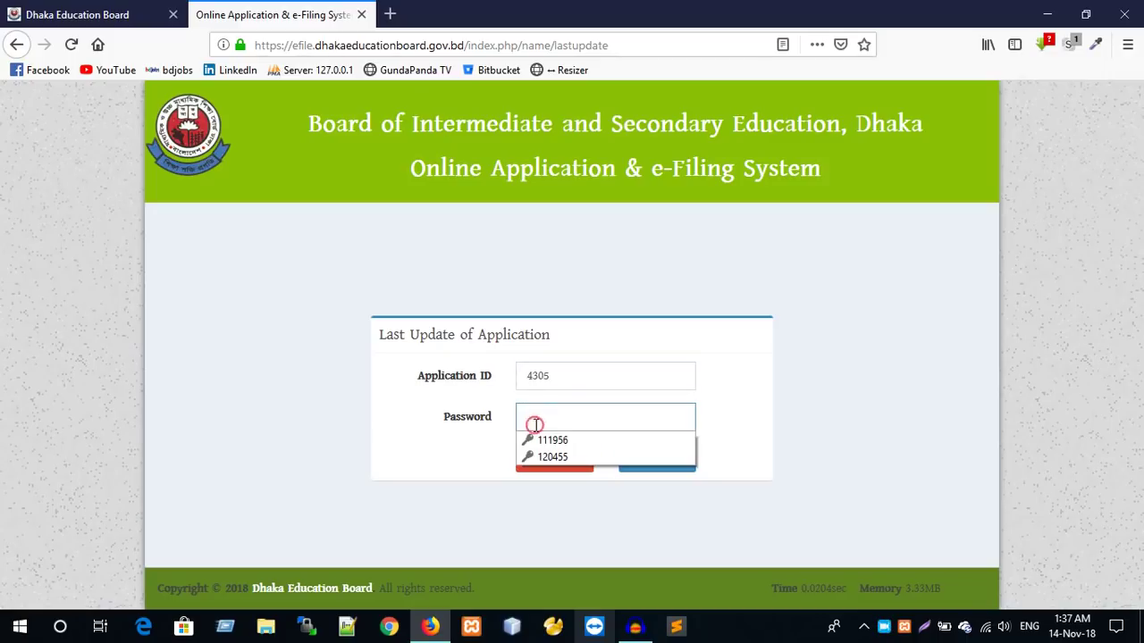
{"action": "type", "text": "1"}
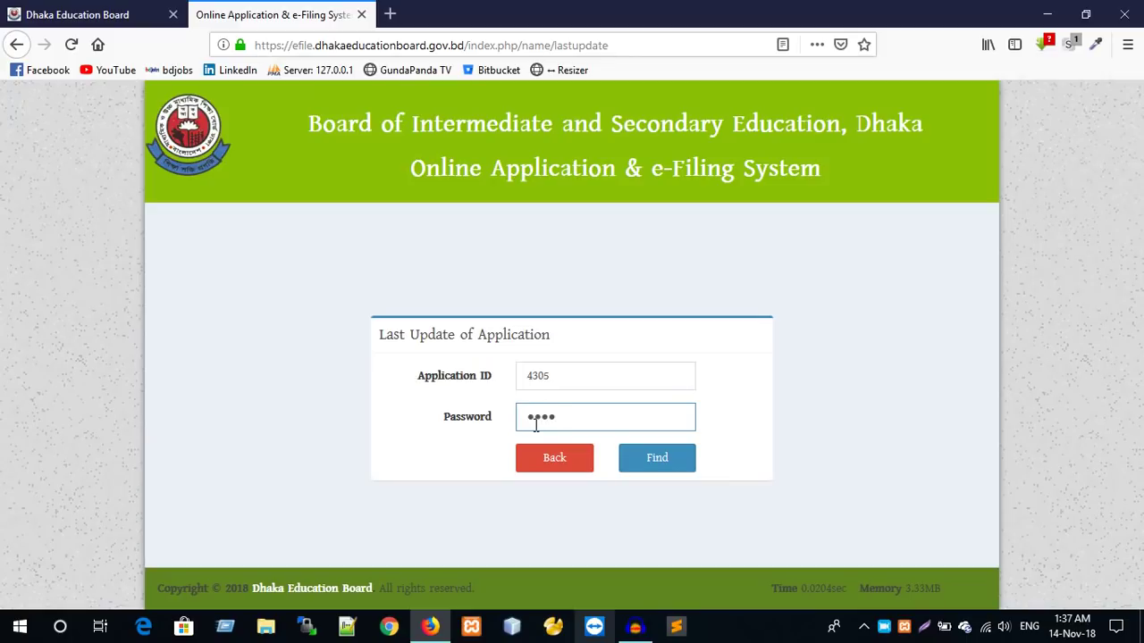
{"action": "left_click", "coordinate": [657, 460]}
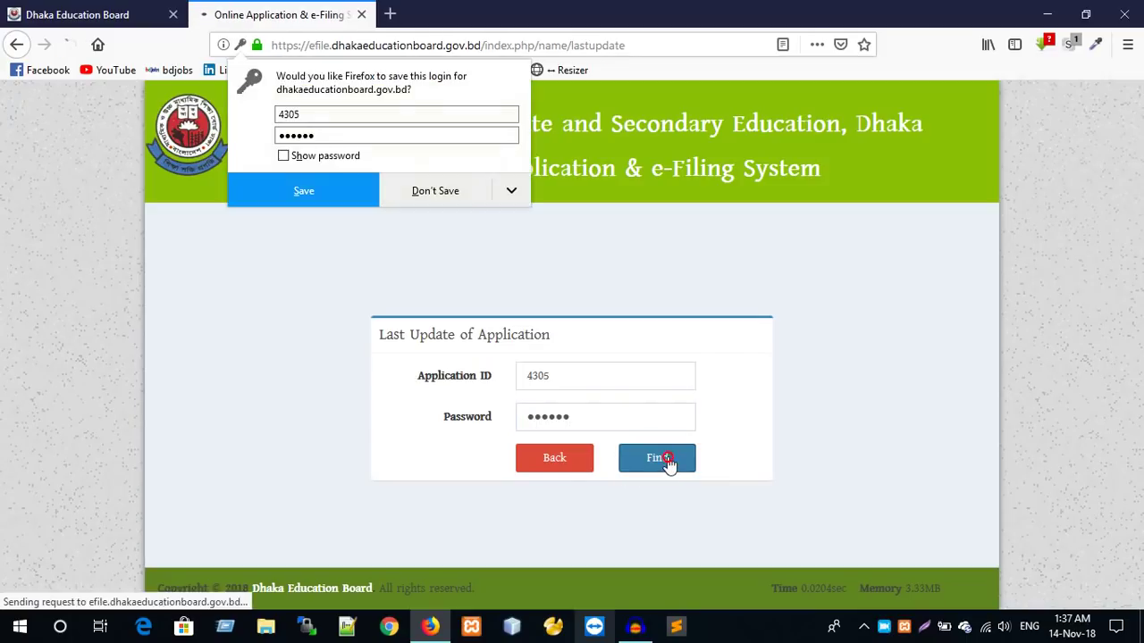
- Dismiss the browser's save-login offer, scroll through the record, and go back to the lookup form
{"action": "scroll", "coordinate": [534, 447], "scroll_direction": "down", "scroll_amount": 6}
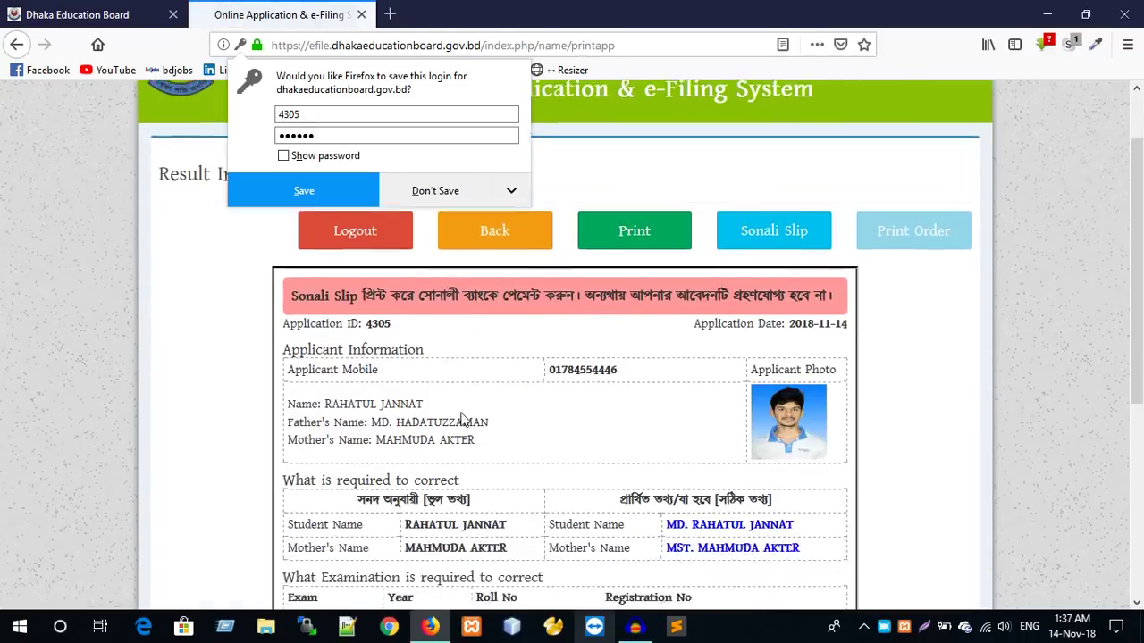
{"action": "left_click", "coordinate": [728, 309]}
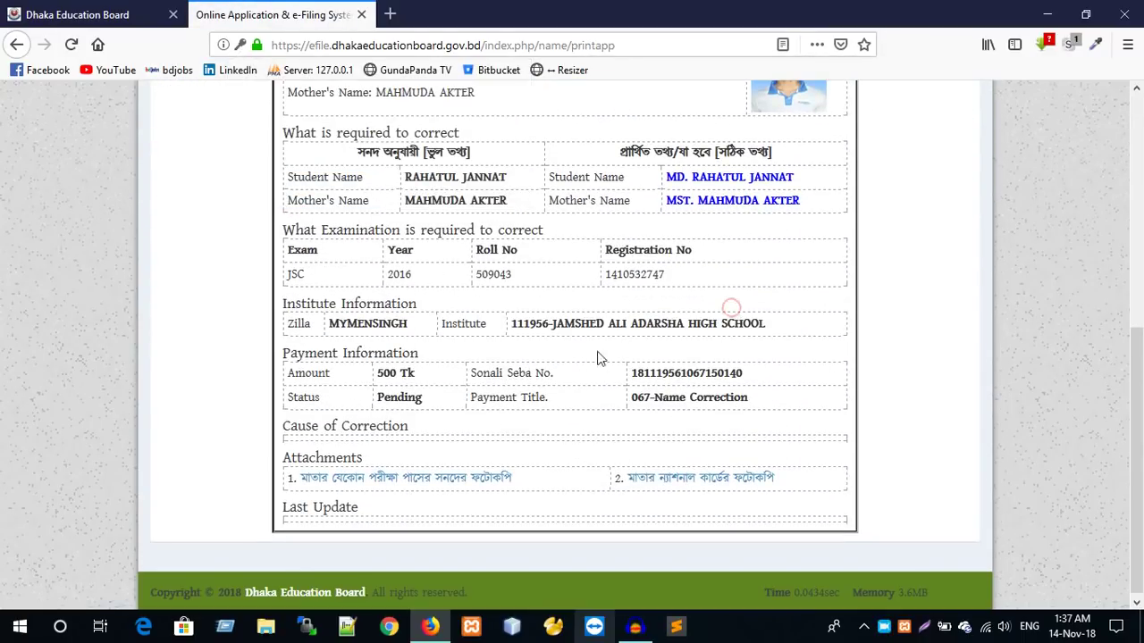
{"action": "scroll", "coordinate": [728, 322], "scroll_direction": "up", "scroll_amount": 2}
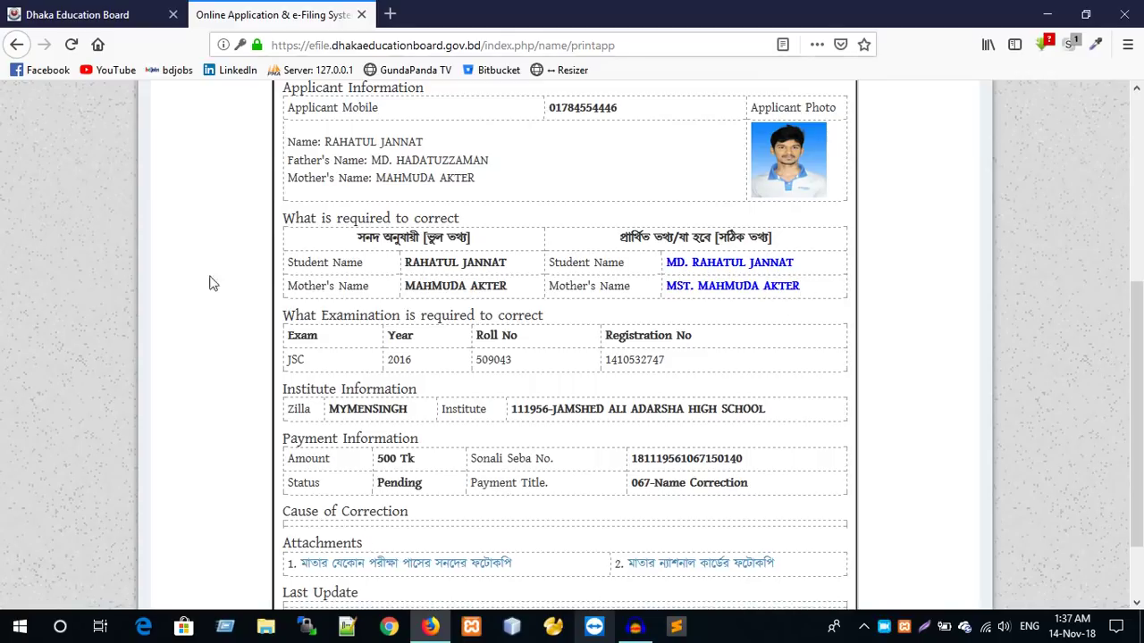
{"action": "scroll", "coordinate": [724, 429], "scroll_direction": "down", "scroll_amount": 2}
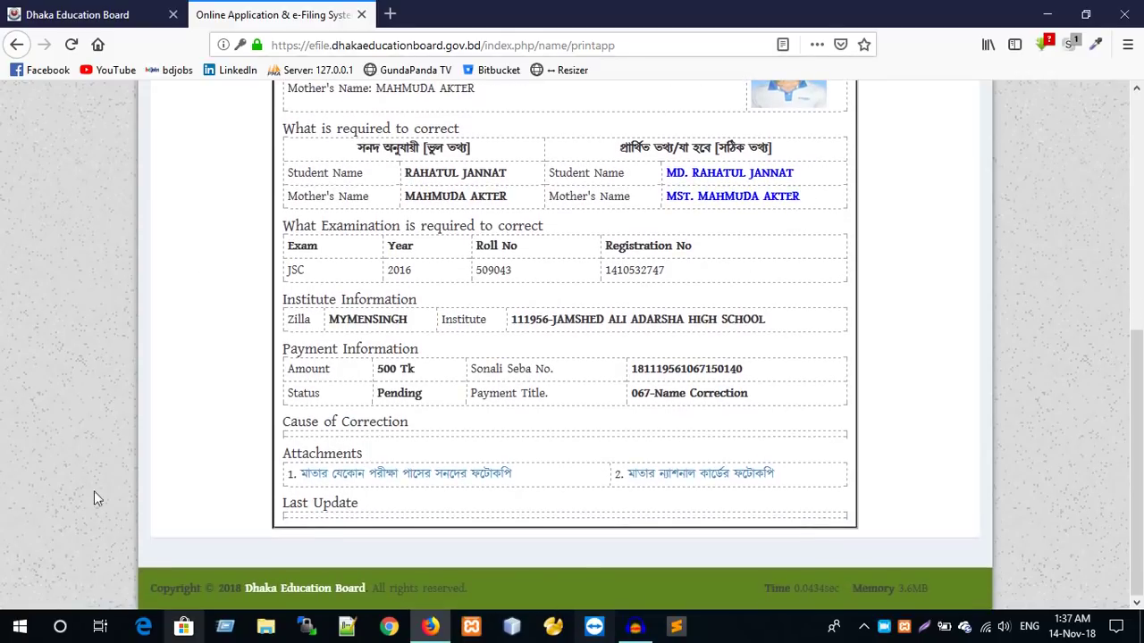
{"action": "scroll", "coordinate": [480, 592], "scroll_direction": "up", "scroll_amount": 5}
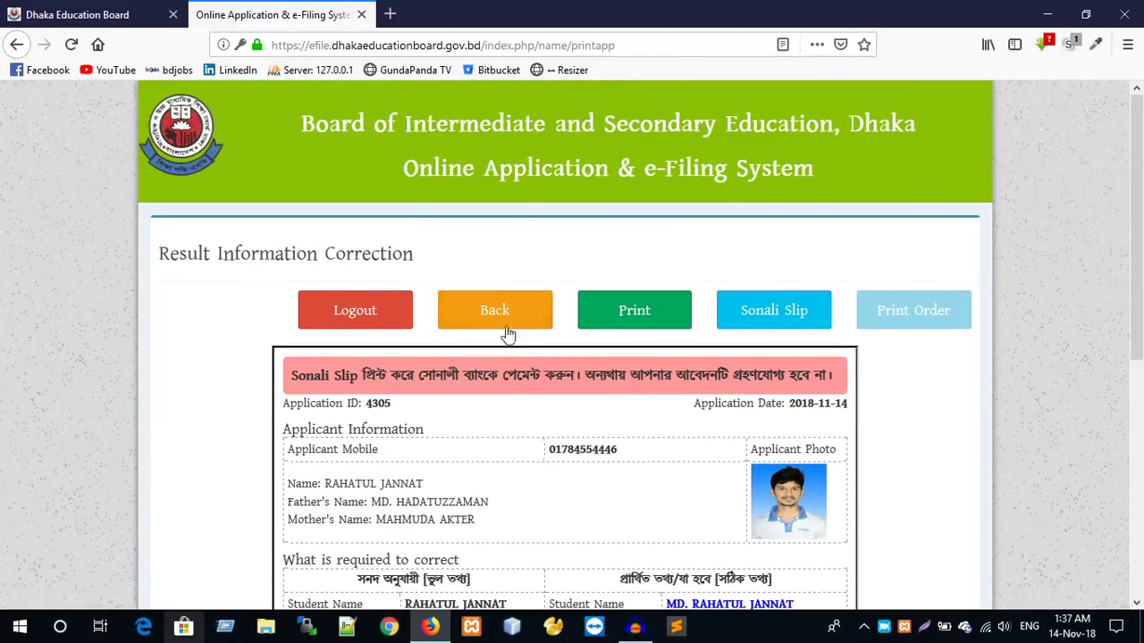
{"action": "left_click", "coordinate": [507, 321]}
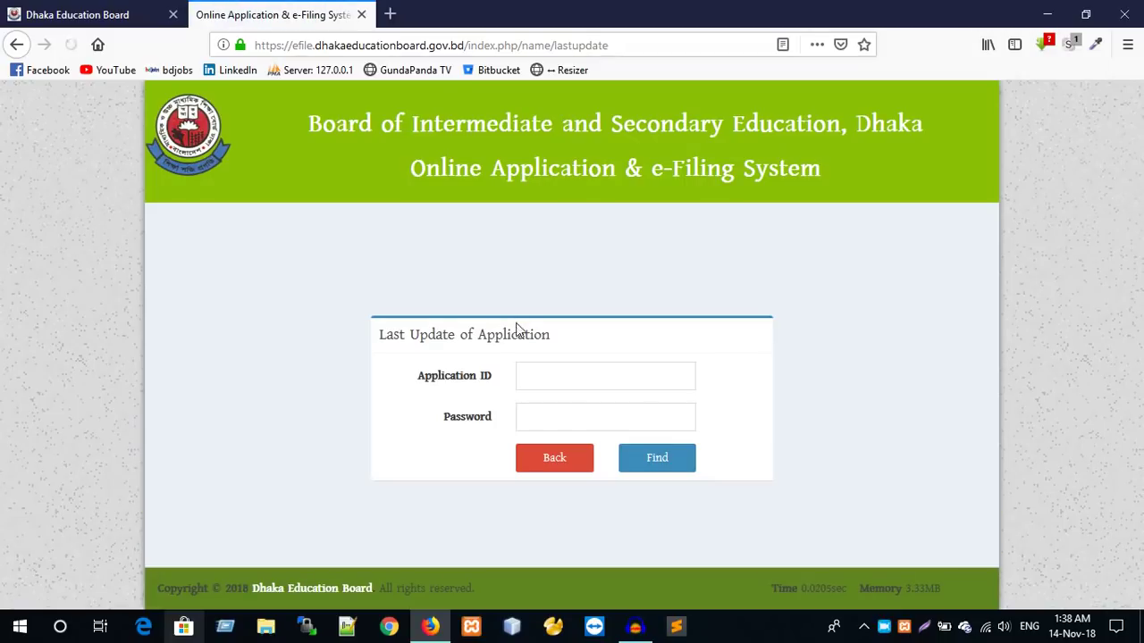
- Go back from the blank Last Update lookup form to the Online Application services menu
{"action": "left_click", "coordinate": [556, 468]}
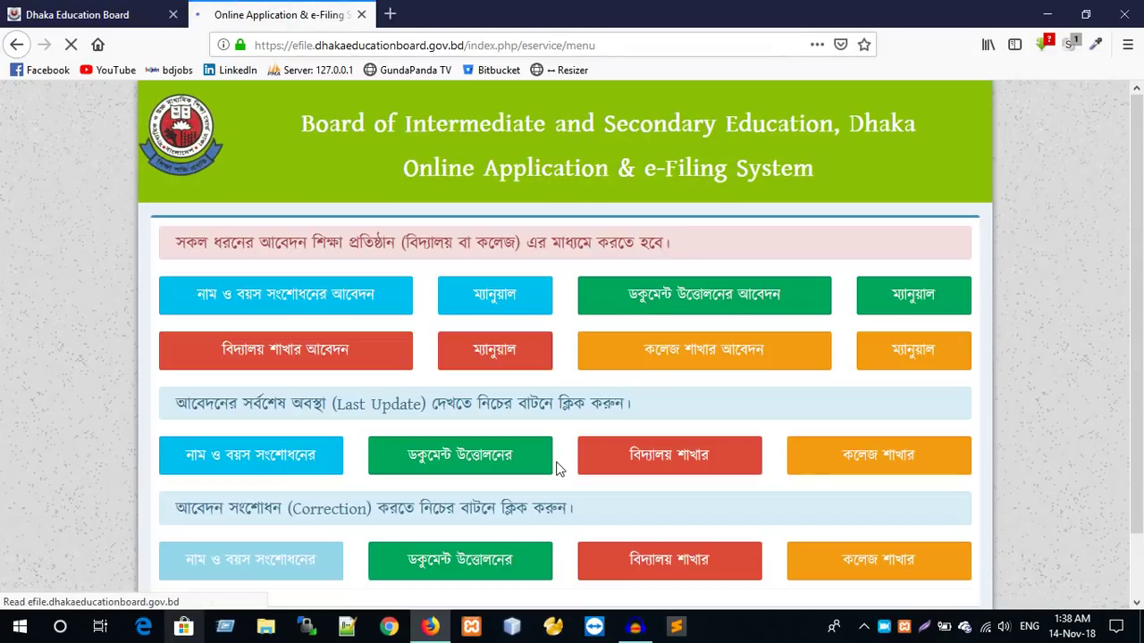
{"action": "scroll", "coordinate": [555, 466], "scroll_direction": "down", "scroll_amount": 2}
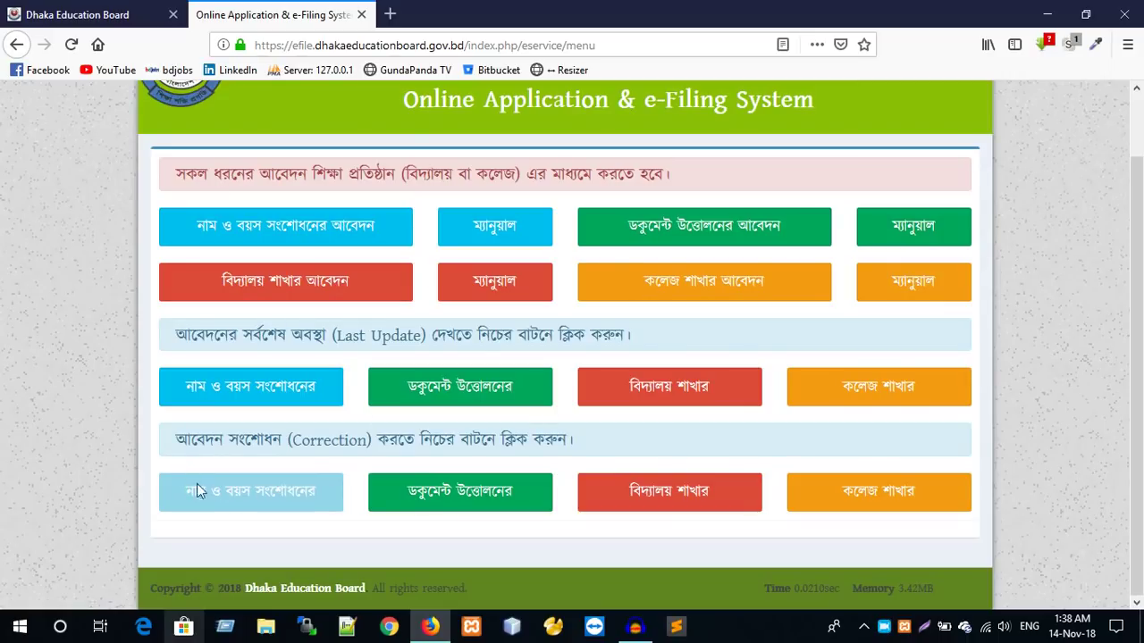